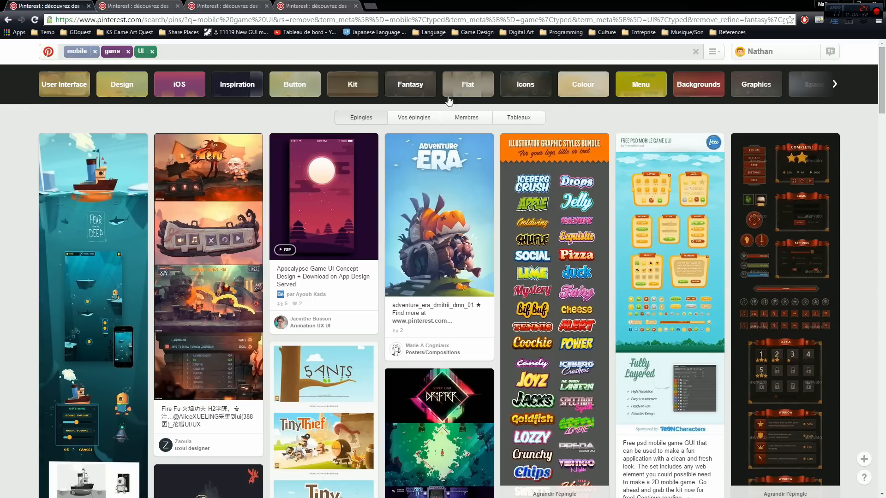
# Narrow the mobile game UI pin search to fantasy and examine the pin of the gem puzzle game on a tablet
pyautogui.click(410, 84)
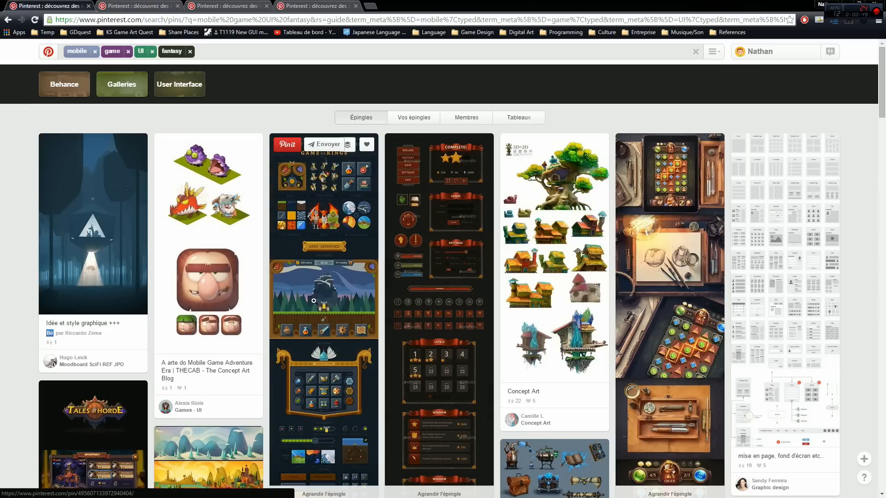
pyautogui.click(666, 302)
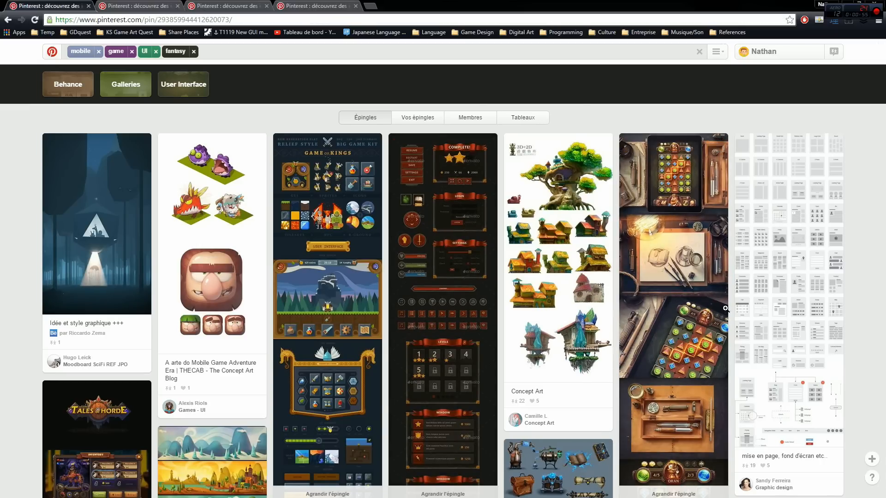
pyautogui.click(686, 331)
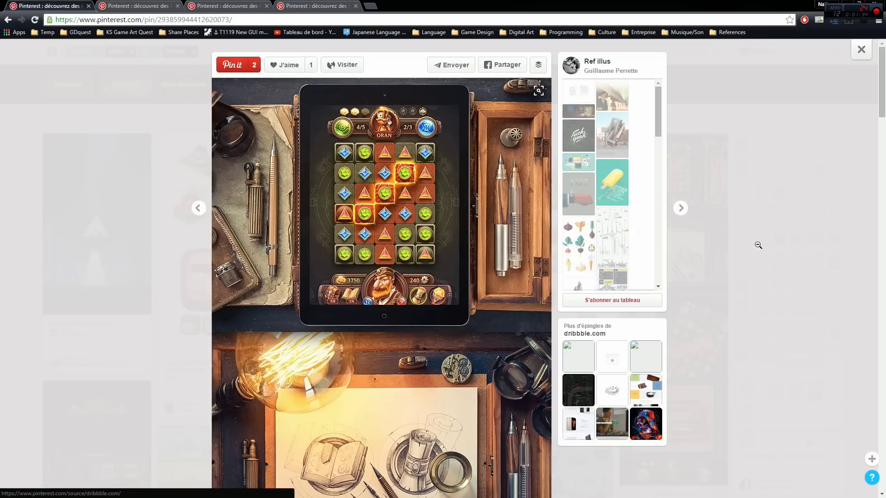
pyautogui.moveTo(881, 105); pyautogui.dragTo(869, 186)
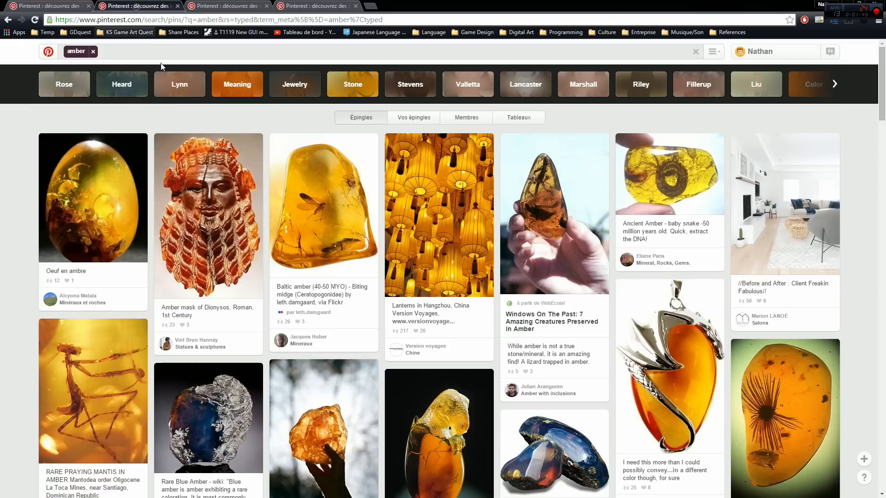
# Look through the amber, blue amber and moonstone pin searches and view the labradorite and moonstone necklace pin enlarged
pyautogui.click(137, 7)
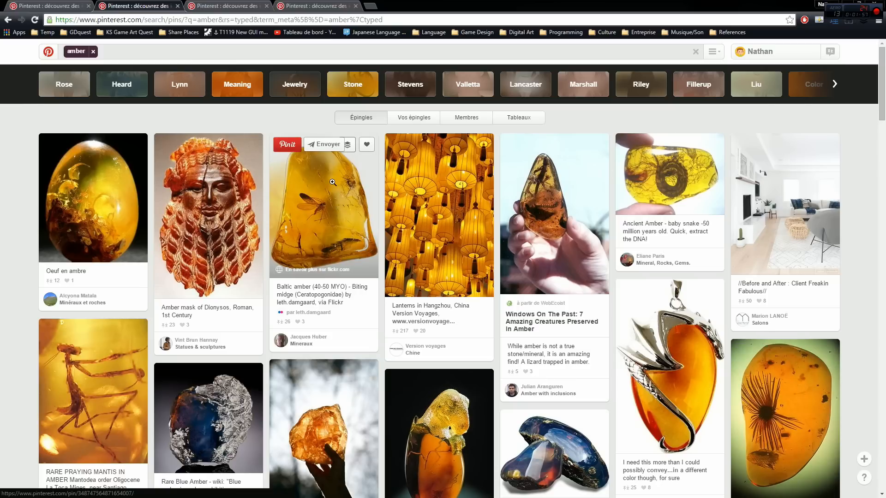
pyautogui.hotkey('ctrl', 'Tab')
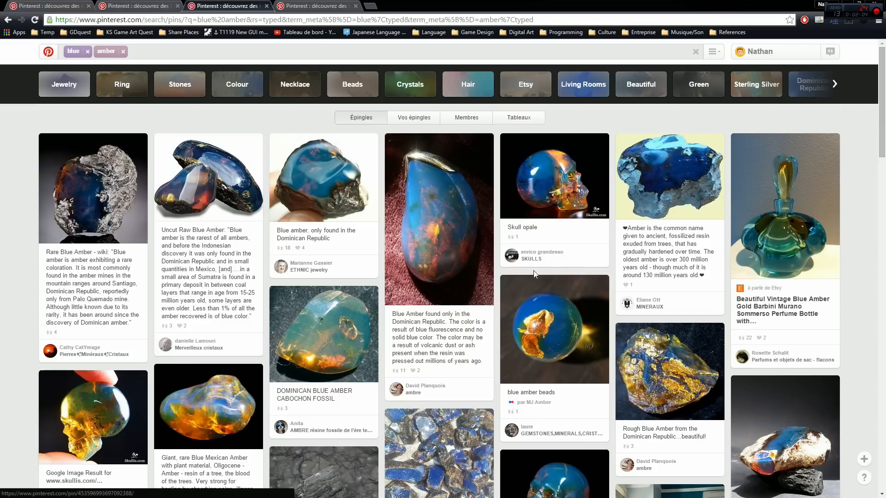
pyautogui.hotkey('ctrl', 'Tab')
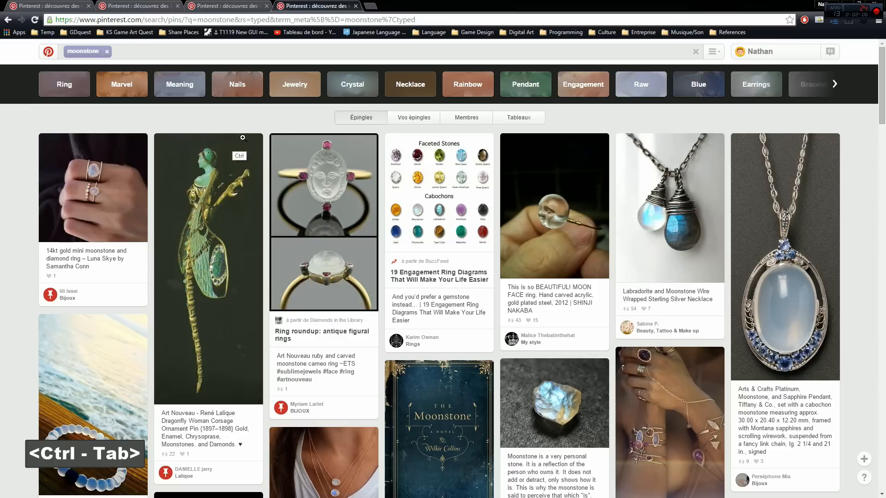
pyautogui.click(687, 234)
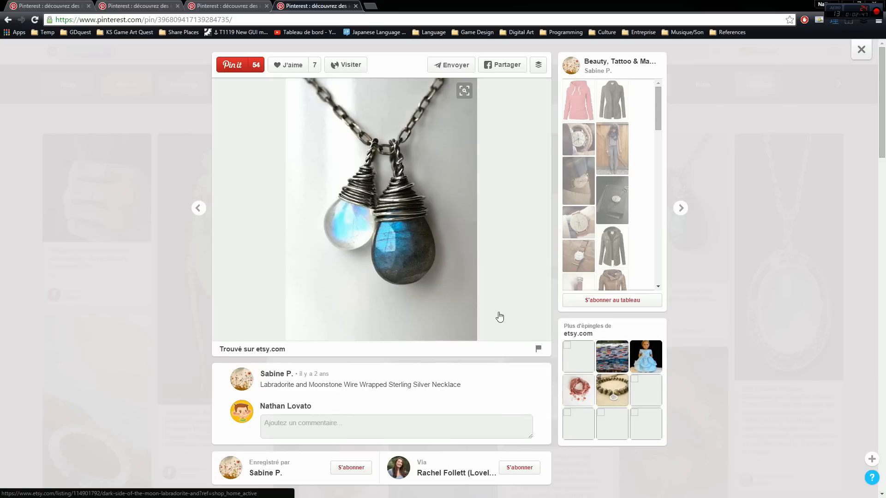
pyautogui.click(729, 226)
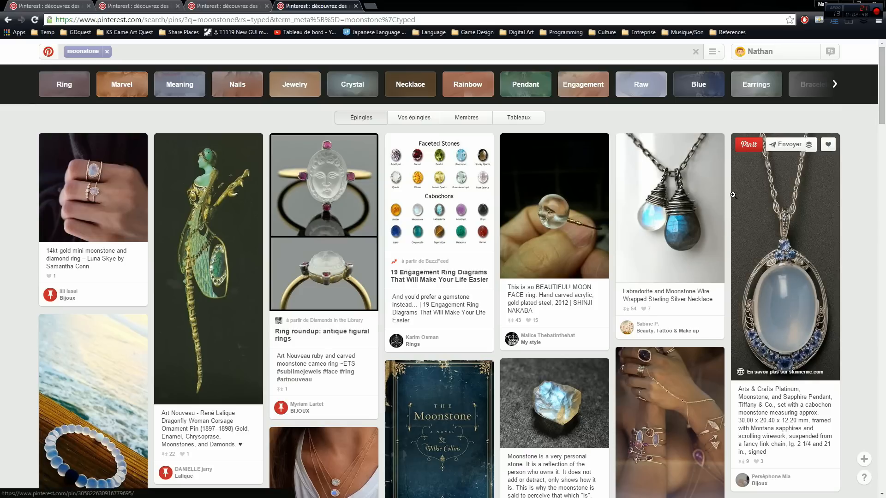
# Copy the labradorite and moonstone necklace image from its pin and paste it onto the board in PureRef
pyautogui.click(673, 221)
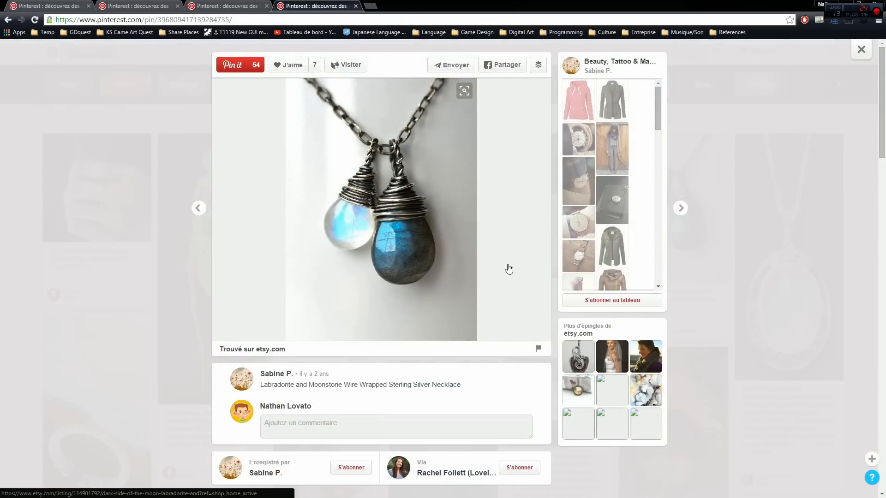
pyautogui.rightClick(376, 181)
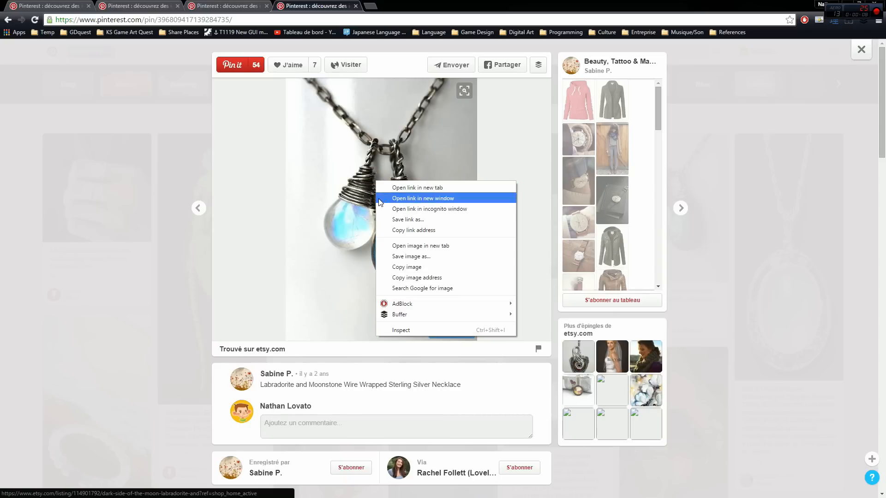
pyautogui.click(406, 267)
pyautogui.hotkey('alt', 'Tab')
pyautogui.hotkey('ctrl', 'v')
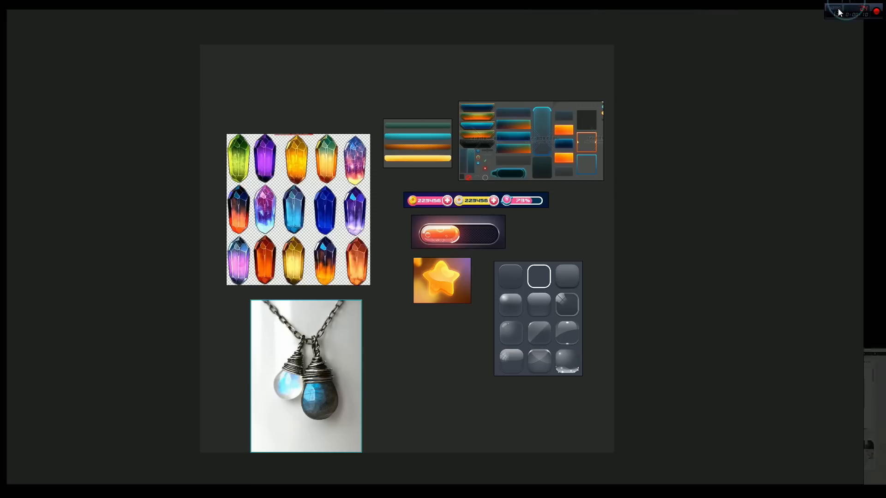
# Delete the pasted necklace picture and paste it again into the empty area below the crystal sheet
pyautogui.press('Delete')
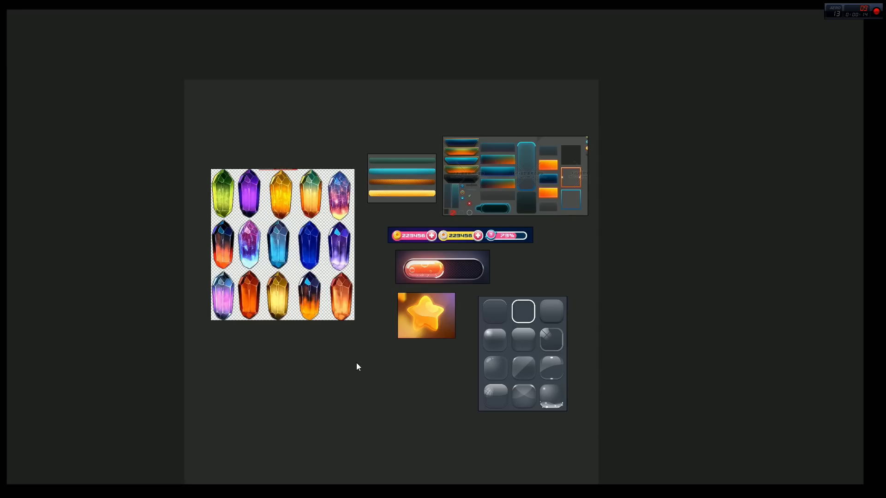
pyautogui.moveTo(356, 363); pyautogui.dragTo(392, 315)
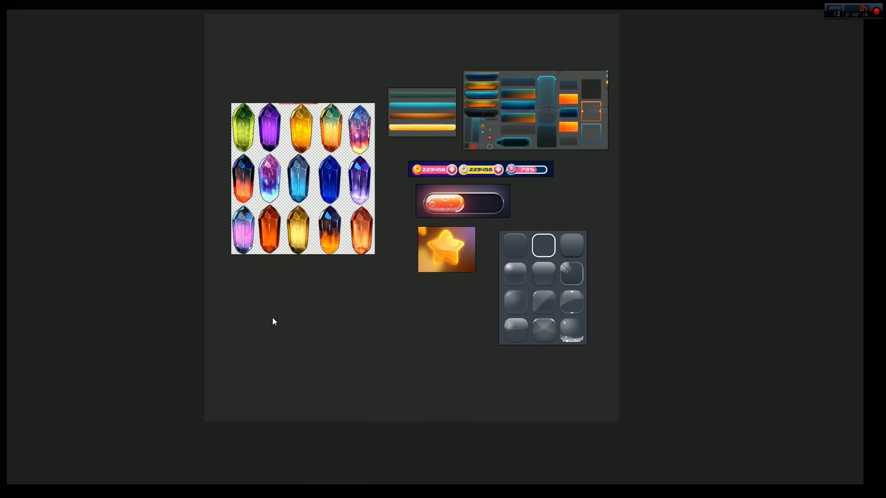
pyautogui.hotkey('ctrl', 'v')
pyautogui.moveTo(272, 318); pyautogui.dragTo(346, 329)
pyautogui.moveTo(549, 297)
pyautogui.mouseDown()
pyautogui.moveTo(568, 313)
pyautogui.moveTo(556, 305)
pyautogui.mouseUp()
# Examine the striped bars and the glowing blue and orange button references up close
pyautogui.moveTo(665, 61); pyautogui.dragTo(218, 372)
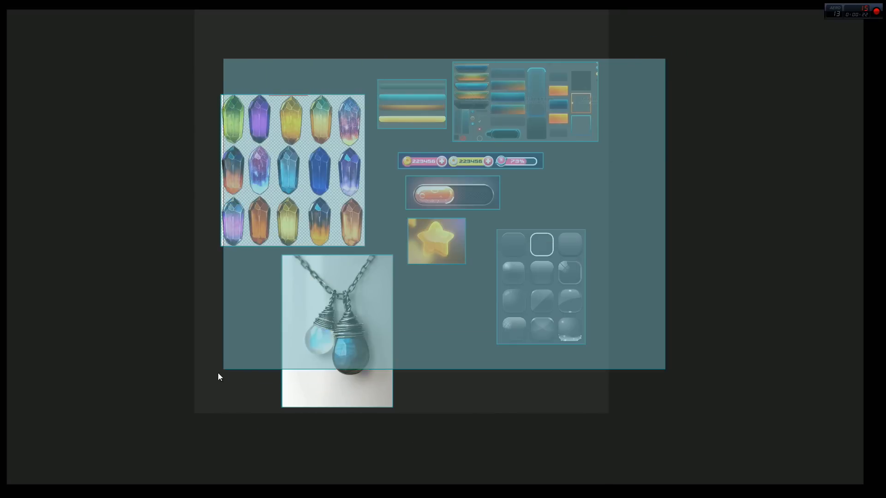
pyautogui.click(608, 215)
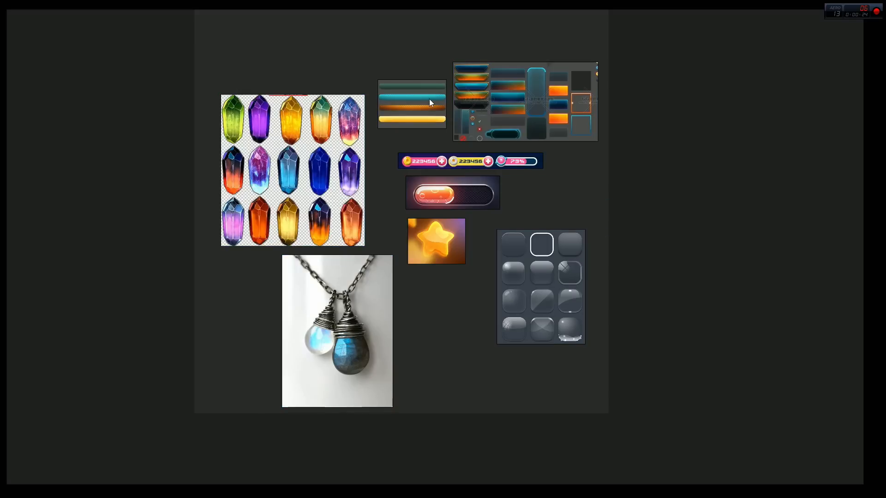
pyautogui.moveTo(625, 52); pyautogui.dragTo(242, 321)
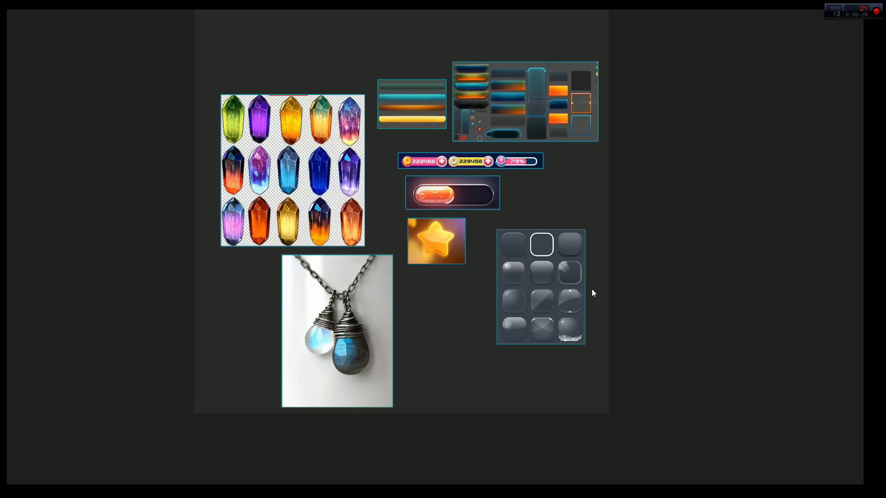
pyautogui.click(572, 180)
pyautogui.moveTo(530, 277); pyautogui.dragTo(548, 229)
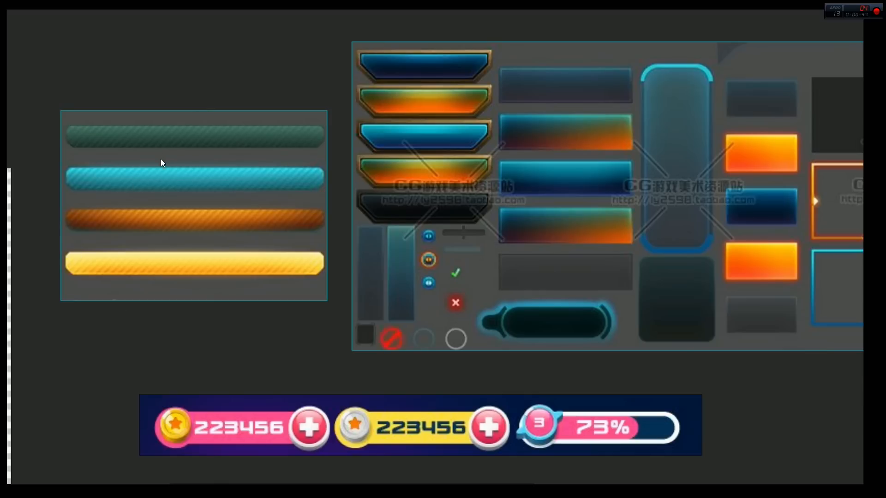
pyautogui.click(166, 352)
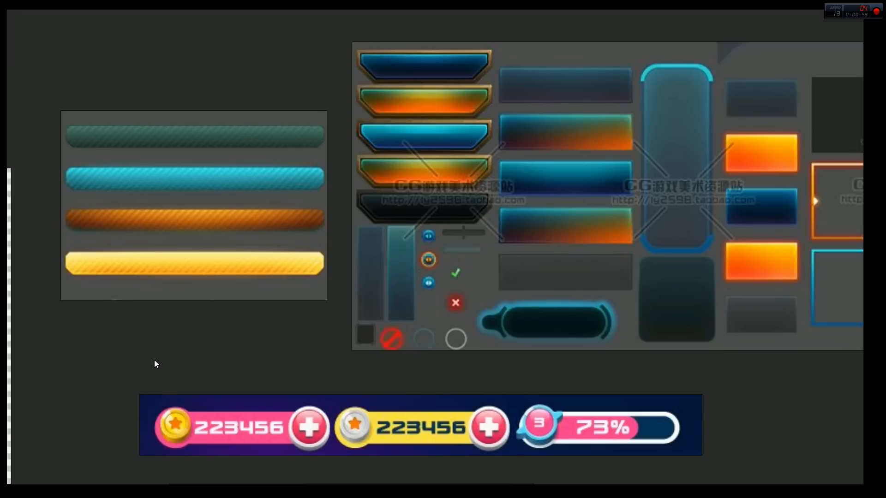
# Examine the colours, gradients and facets of all three rows in the crystal reference sheet
pyautogui.moveTo(154, 360); pyautogui.dragTo(483, 262)
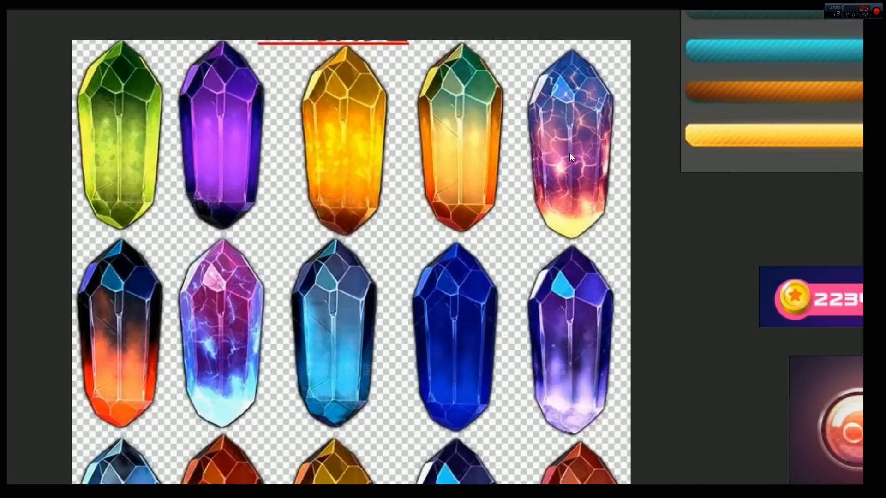
pyautogui.scroll(-5, 544, 412)
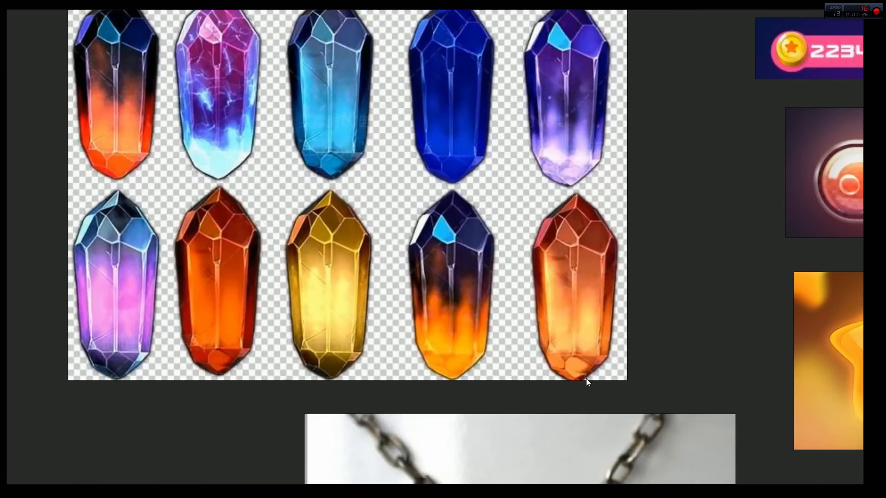
pyautogui.scroll(-3, 586, 378)
pyautogui.hscroll(2, 585, 378)
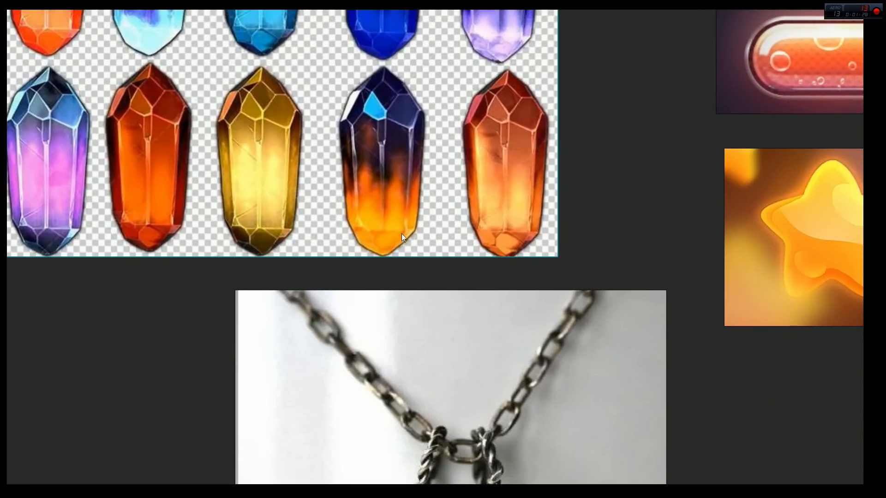
pyautogui.scroll(5, 401, 238)
pyautogui.hscroll(-2, 380, 102)
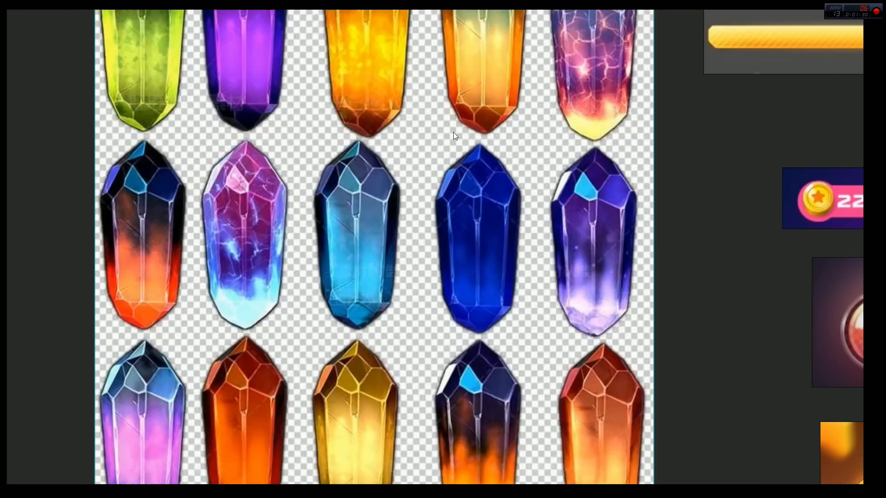
pyautogui.scroll(1, 453, 134)
pyautogui.hscroll(1, 450, 175)
pyautogui.press('space')
pyautogui.press('space')
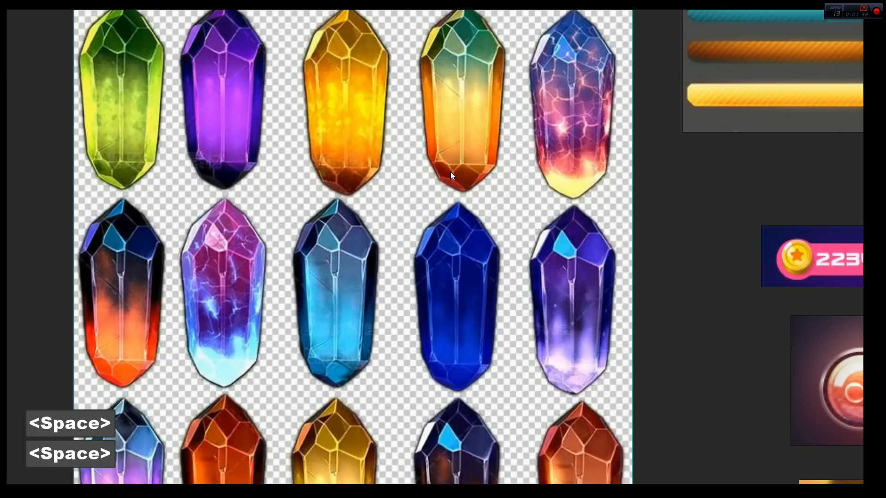
# Select all the reference images and pack them into a compact arrangement on the board
pyautogui.hotkey('ctrl', 'a')
pyautogui.press('space')
pyautogui.click(568, 346)
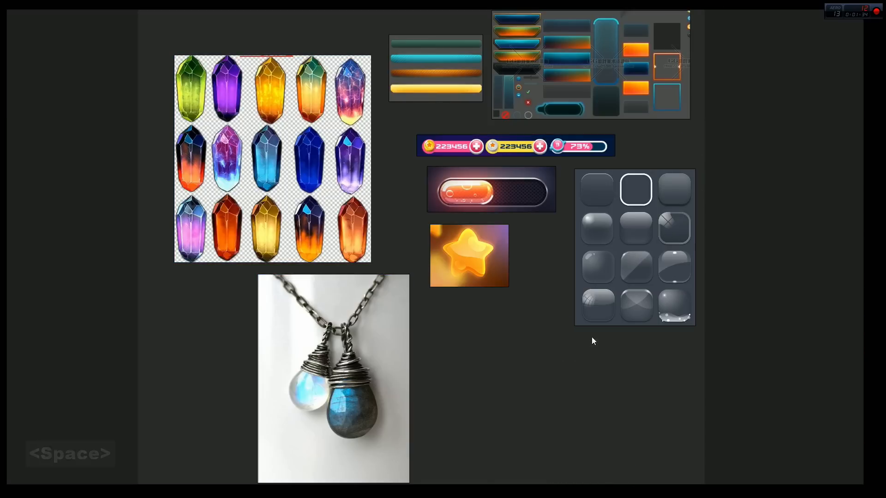
pyautogui.moveTo(179, 392); pyautogui.dragTo(811, 47)
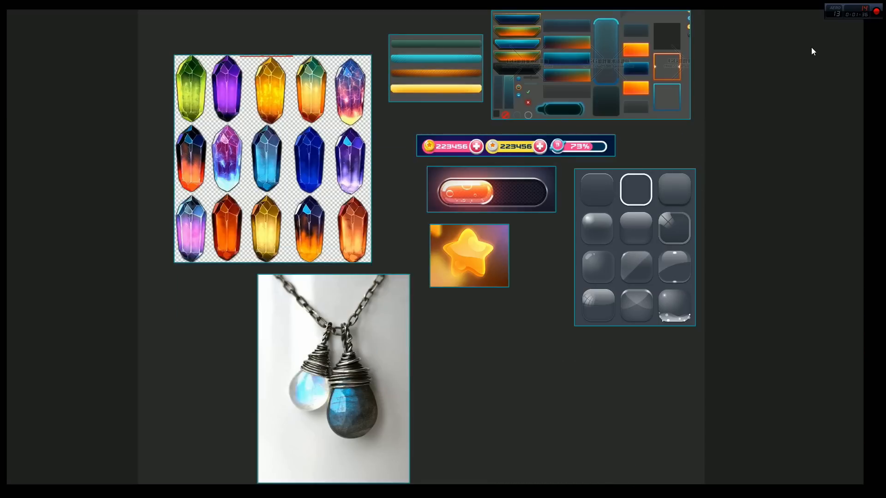
pyautogui.hotkey('ctrl', 'shift', 'p')
# Examine the highlights and reflections on the grey rounded button sheet up close, ending with the whole reference board in view
pyautogui.click(599, 237)
pyautogui.moveTo(585, 317); pyautogui.dragTo(536, 262)
pyautogui.click(464, 158)
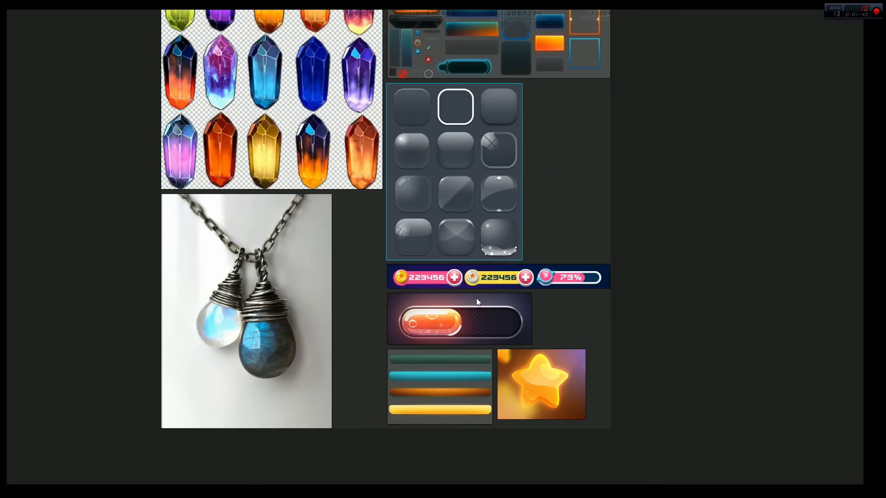
pyautogui.press('space')
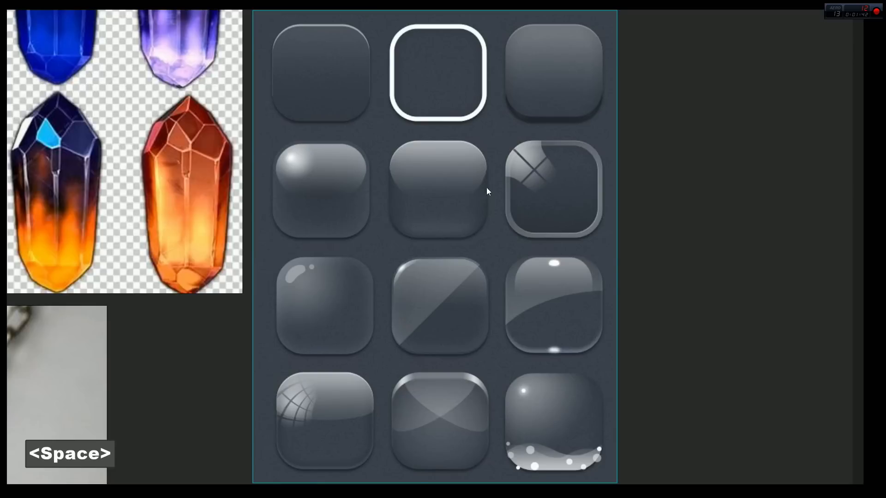
pyautogui.moveTo(477, 260); pyautogui.dragTo(482, 260)
pyautogui.click(657, 241)
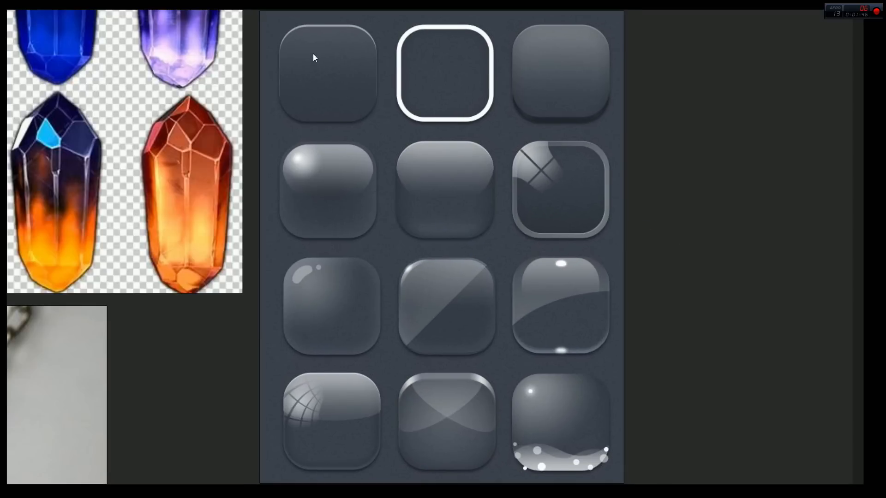
pyautogui.click(379, 40)
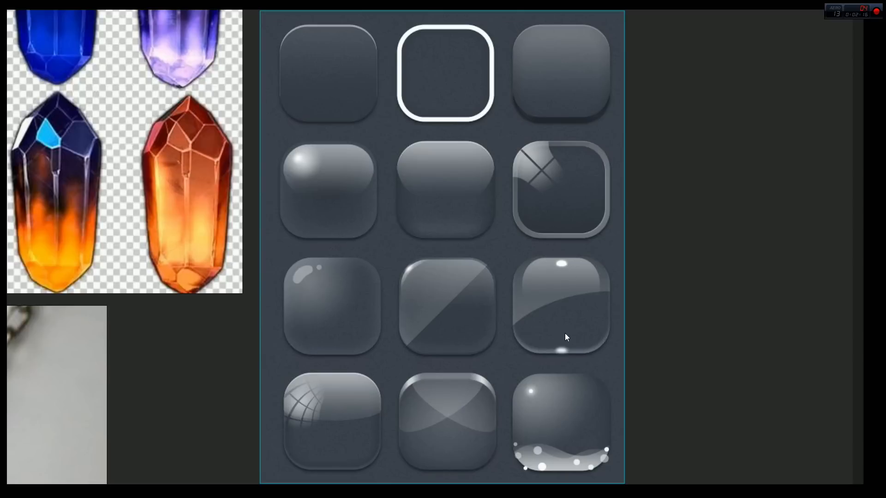
pyautogui.scroll(2, 629, 380)
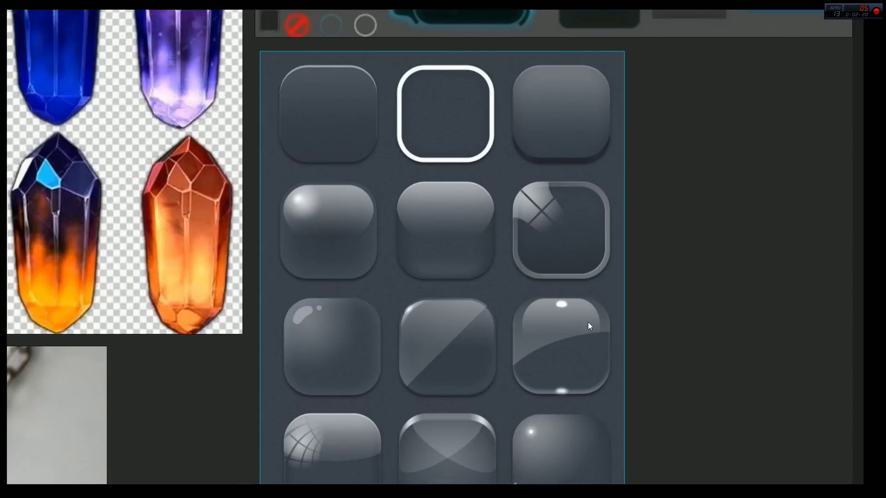
pyautogui.scroll(-4, 588, 322)
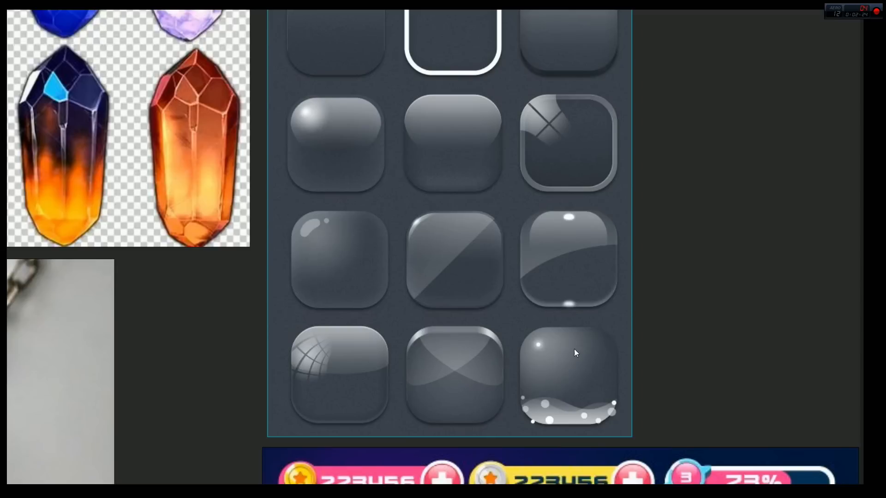
pyautogui.moveTo(249, 399); pyautogui.dragTo(551, 318)
pyautogui.moveTo(785, 292); pyautogui.dragTo(572, 304)
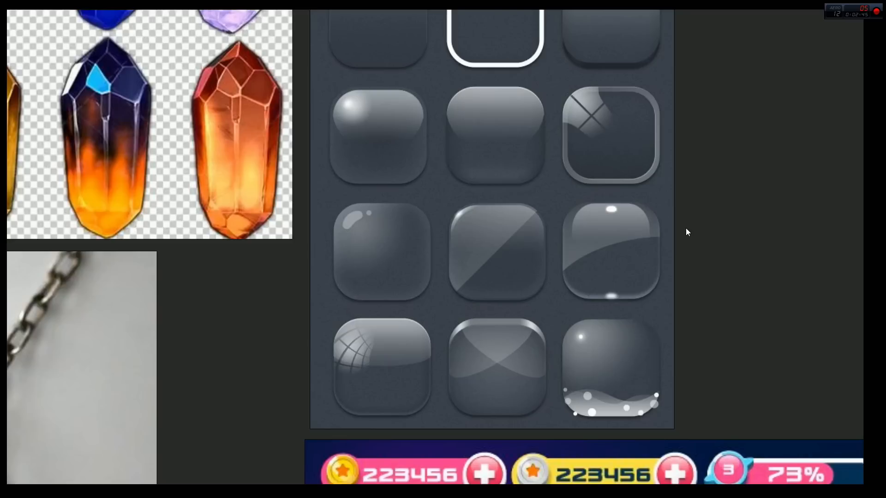
pyautogui.hotkey('ctrl', 'a')
pyautogui.press('space')
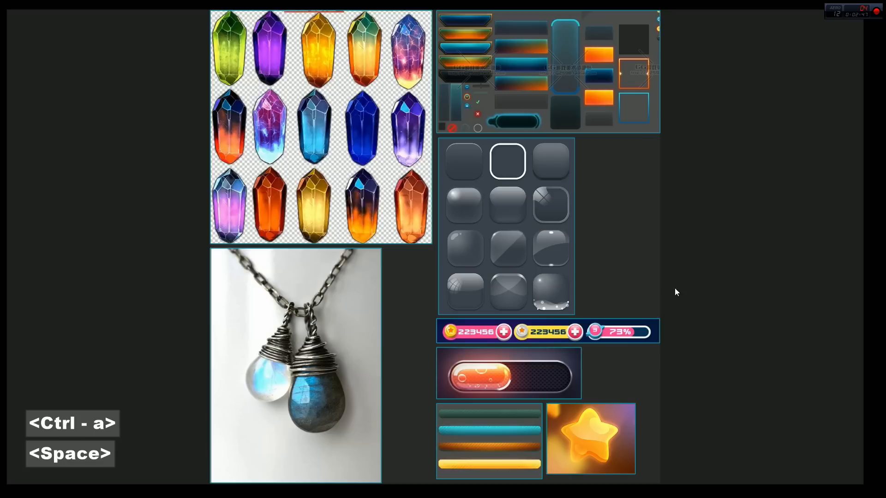
pyautogui.click(709, 258)
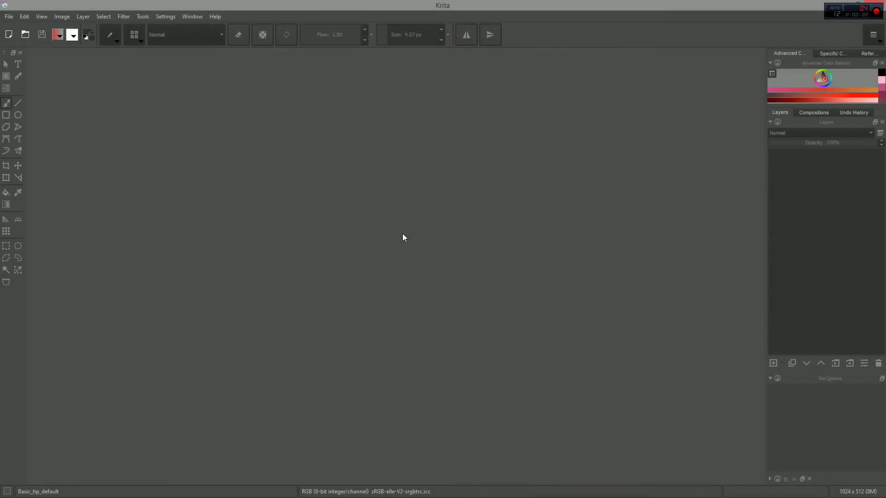
# Create a new RGB document 2048 px wide and 1024 px high with two layers
pyautogui.hotkey('ctrl', 'n')
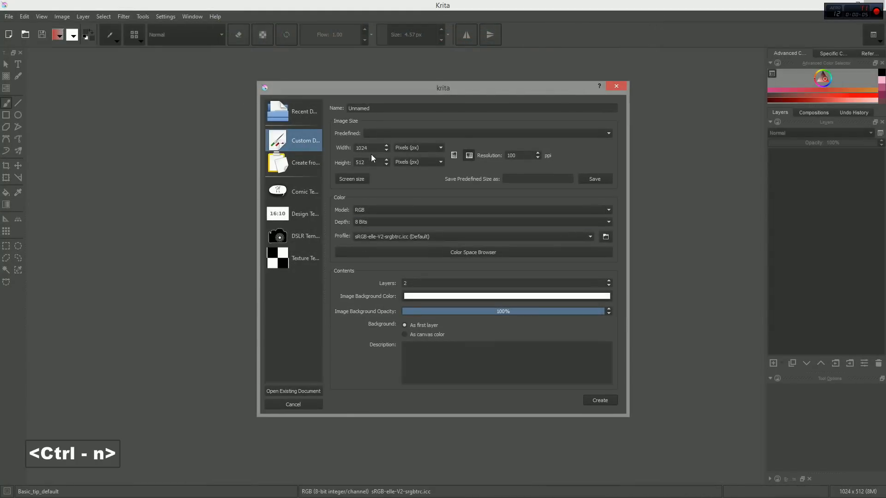
pyautogui.write('20')
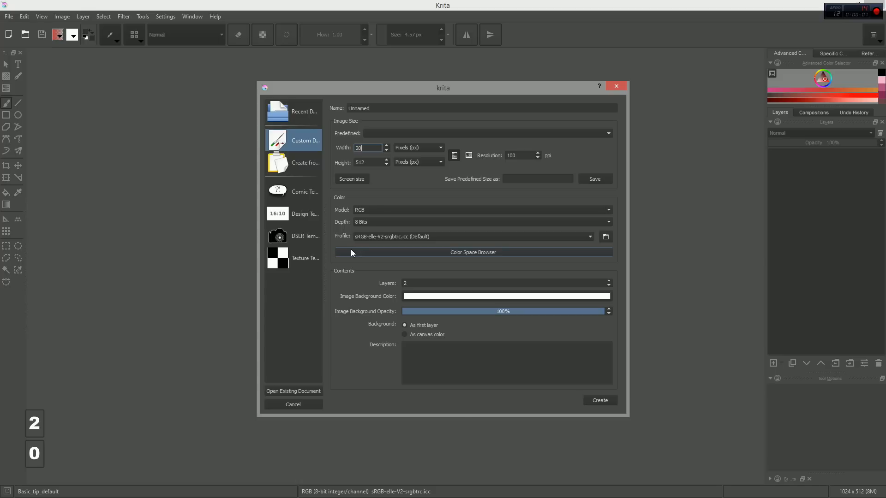
pyautogui.write('48')
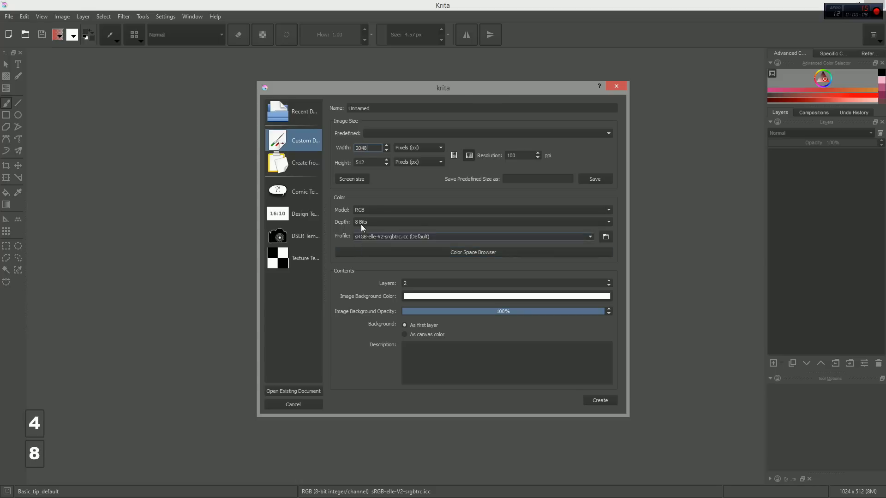
pyautogui.click(367, 162)
pyautogui.write('10')
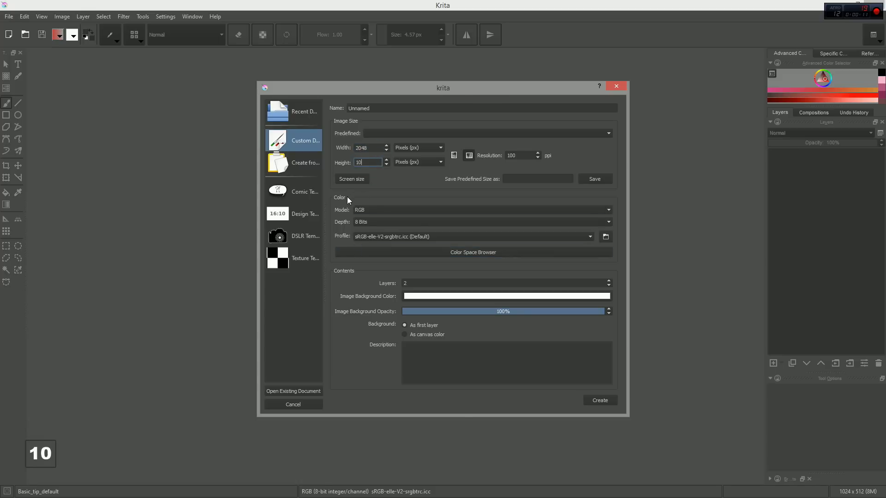
pyautogui.write('24')
pyautogui.click(376, 148)
pyautogui.press('Tab')
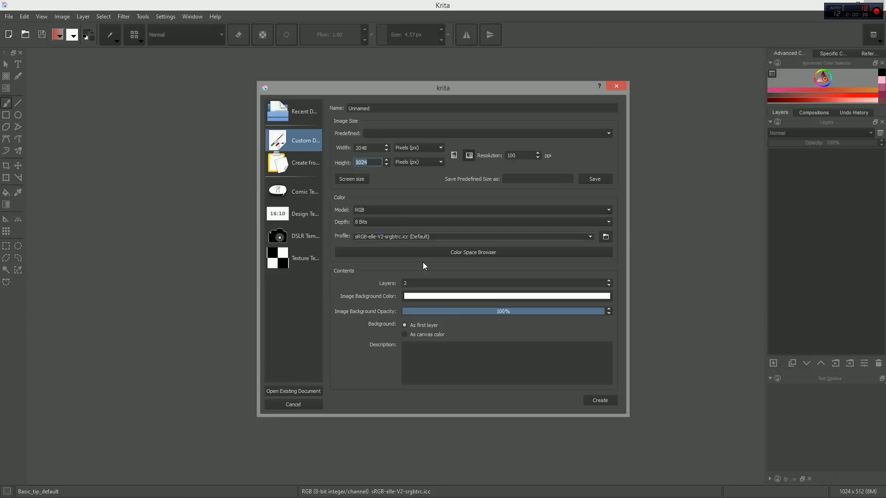
pyautogui.click(604, 400)
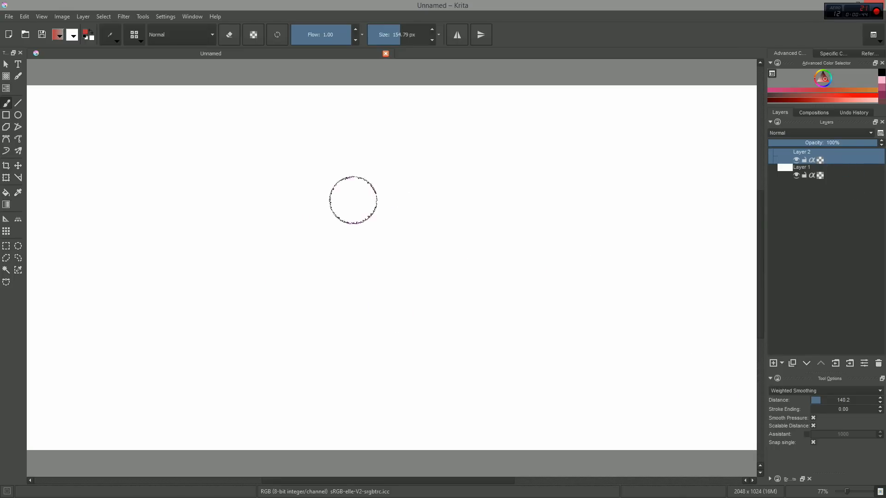
# Add a group layer at the top of the stack, move Layer 2 into it and expand the group
pyautogui.hotkey('ctrl', 'g')
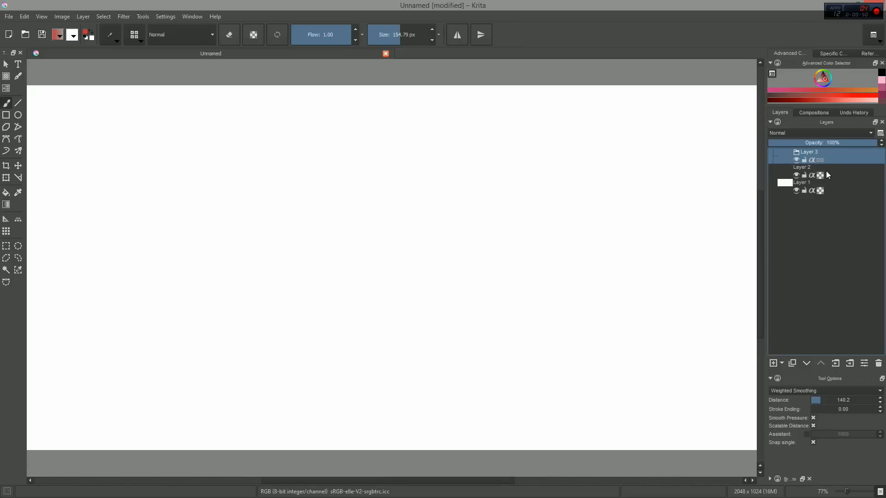
pyautogui.moveTo(826, 173)
pyautogui.mouseDown()
pyautogui.moveTo(826, 182)
pyautogui.moveTo(842, 154)
pyautogui.moveTo(836, 161)
pyautogui.mouseUp()
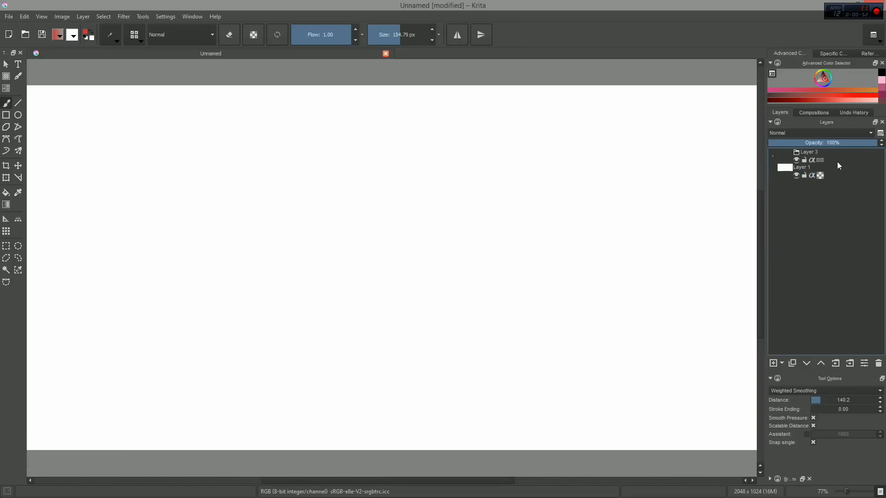
pyautogui.click(772, 156)
# Choose a medium red and fill the whole of Layer 2 with it
pyautogui.rightClick(372, 225)
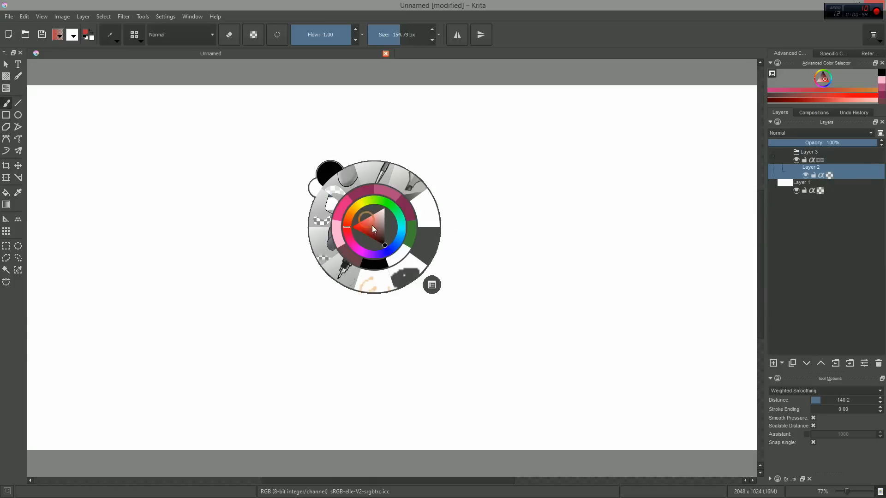
pyautogui.moveTo(372, 230); pyautogui.dragTo(367, 230)
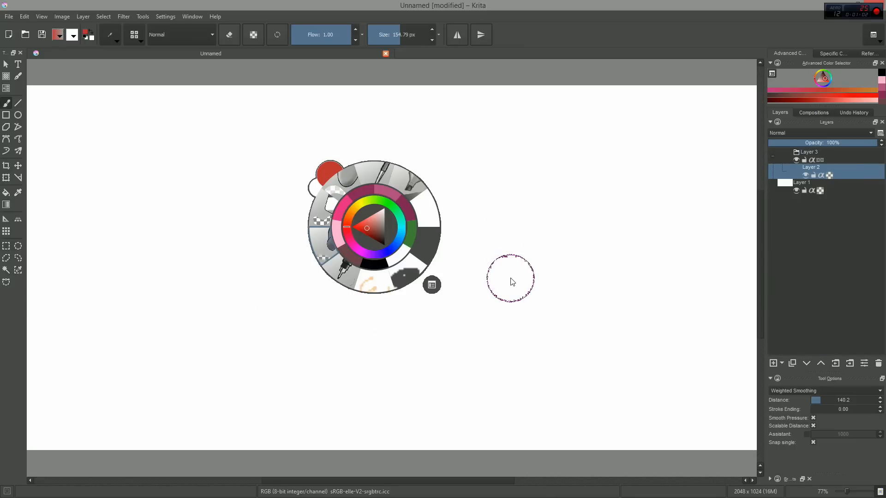
pyautogui.click(503, 192)
pyautogui.hotkey('alt', 'Delete')
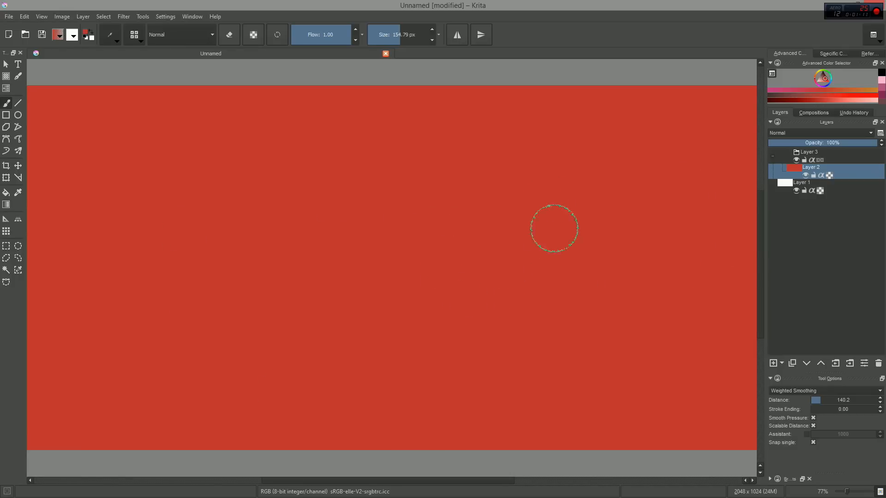
# Add a transparency mask to the group layer, select the whole canvas and clear the mask to black
pyautogui.click(818, 159)
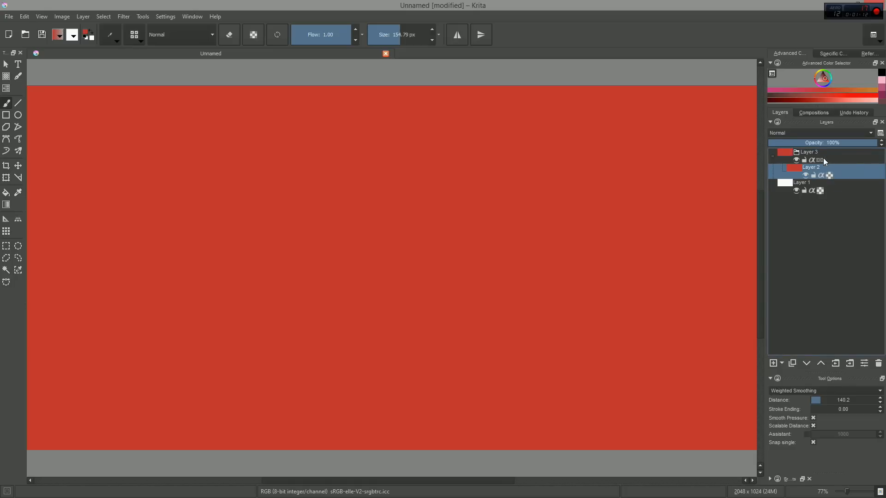
pyautogui.rightClick(824, 160)
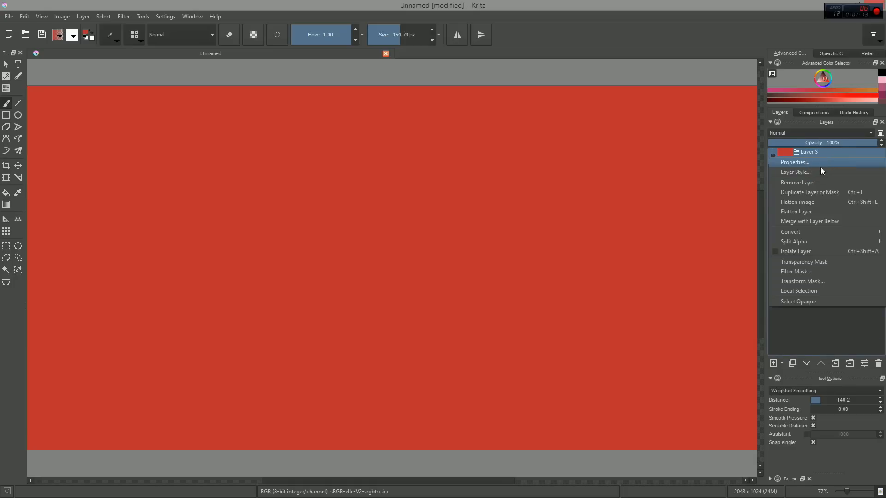
pyautogui.click(802, 262)
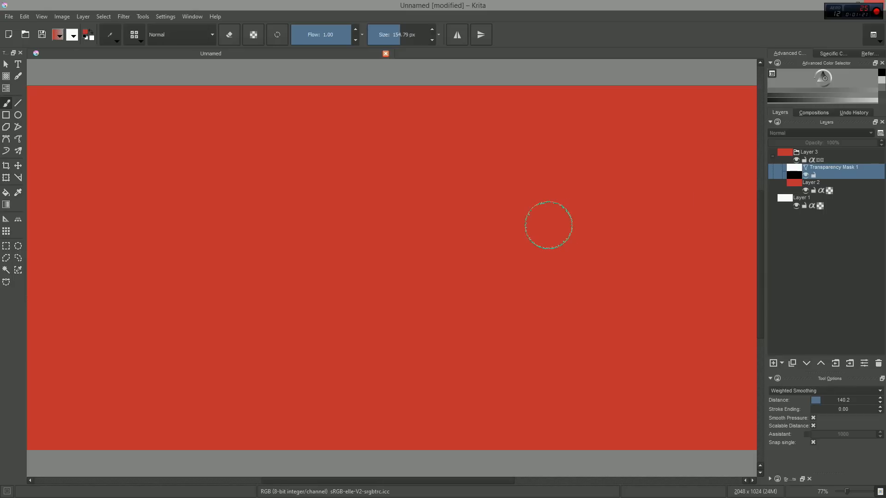
pyautogui.hotkey('ctrl', 'a')
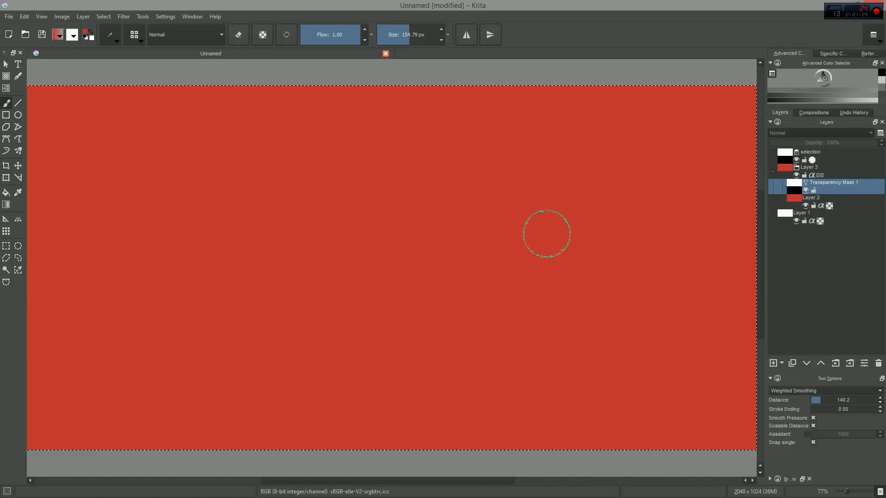
pyautogui.press('Delete')
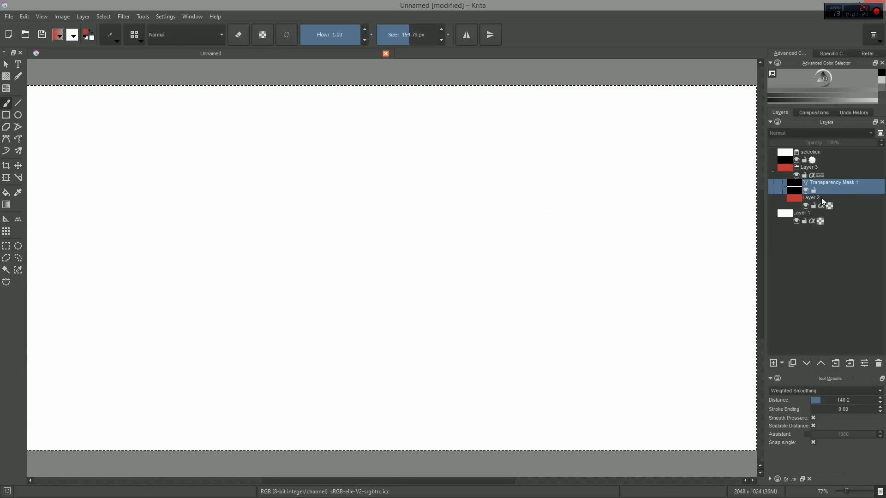
# Isolate the transparency mask to examine its contents, and return to the normal layer view
pyautogui.hotkey('ctrl', 'shift', 'a')
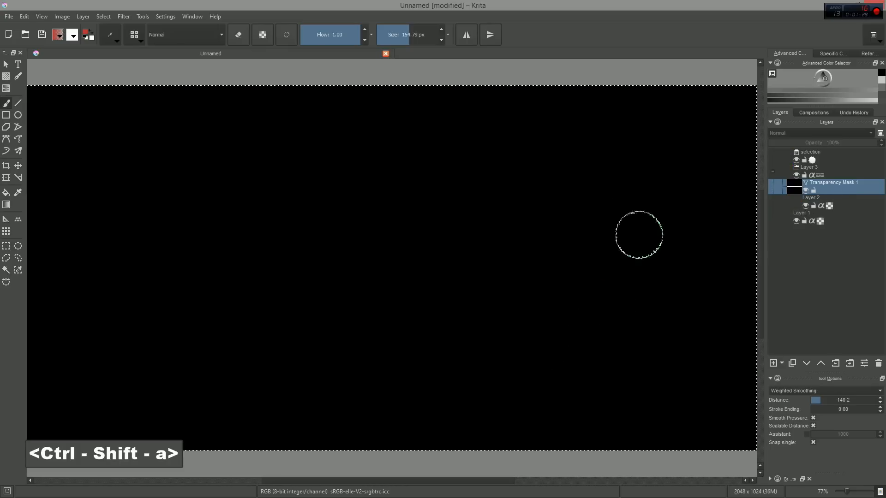
pyautogui.rightClick(832, 185)
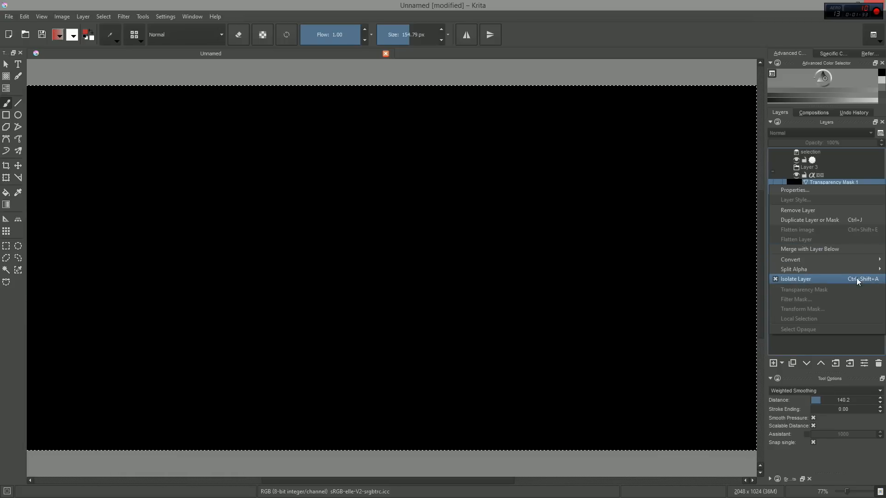
pyautogui.click(436, 250)
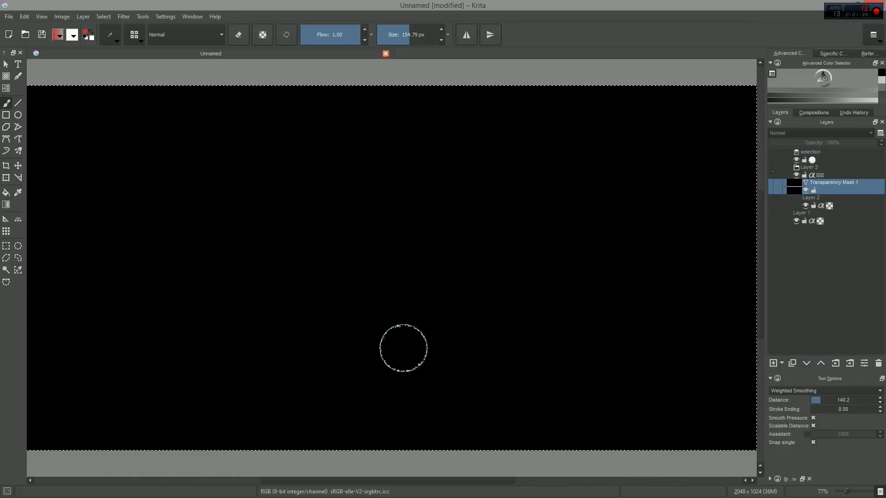
pyautogui.hotkey('ctrl', 'shift', 'a')
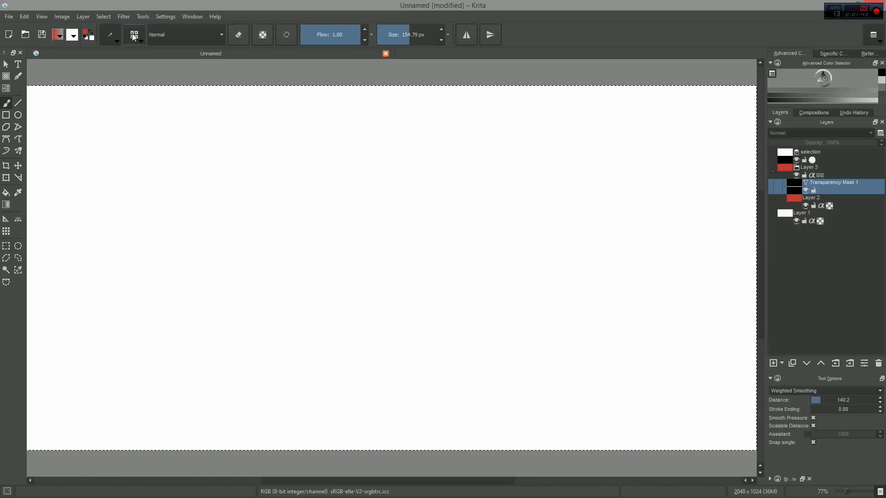
# Try the Basic_tip_default brush with freehand strokes on the transparency mask and undo them
pyautogui.rightClick(190, 201)
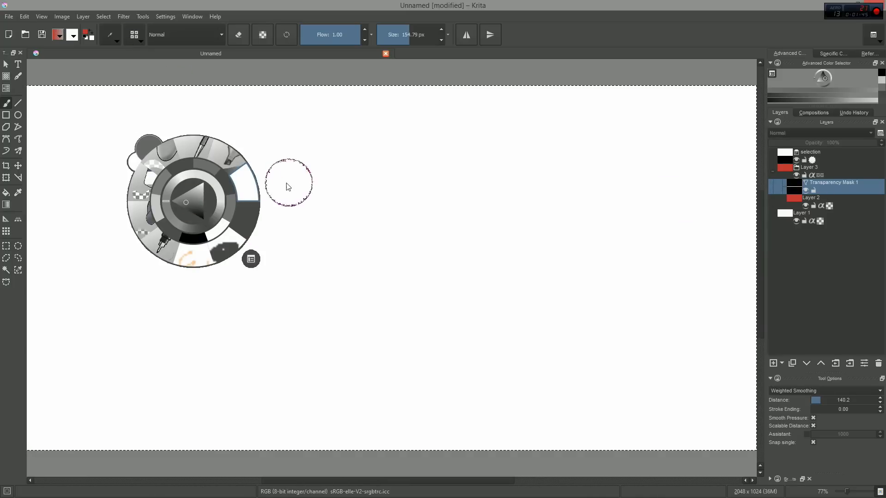
pyautogui.click(248, 189)
pyautogui.moveTo(341, 159)
pyautogui.mouseDown()
pyautogui.moveTo(344, 210)
pyautogui.moveTo(445, 336)
pyautogui.mouseUp()
pyautogui.hotkey('ctrl', 'z')
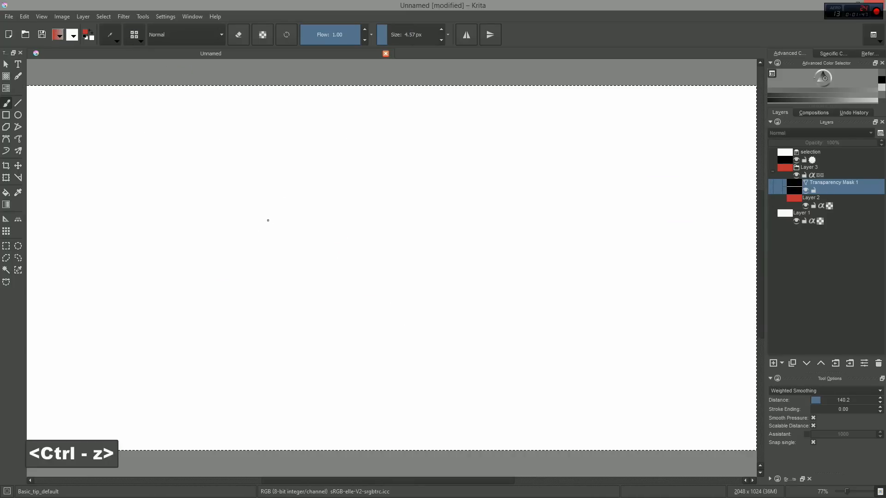
pyautogui.moveTo(240, 218)
pyautogui.mouseDown()
pyautogui.moveTo(441, 156)
pyautogui.moveTo(361, 233)
pyautogui.moveTo(411, 291)
pyautogui.moveTo(600, 283)
pyautogui.mouseUp()
pyautogui.hotkey('ctrl', 'z')
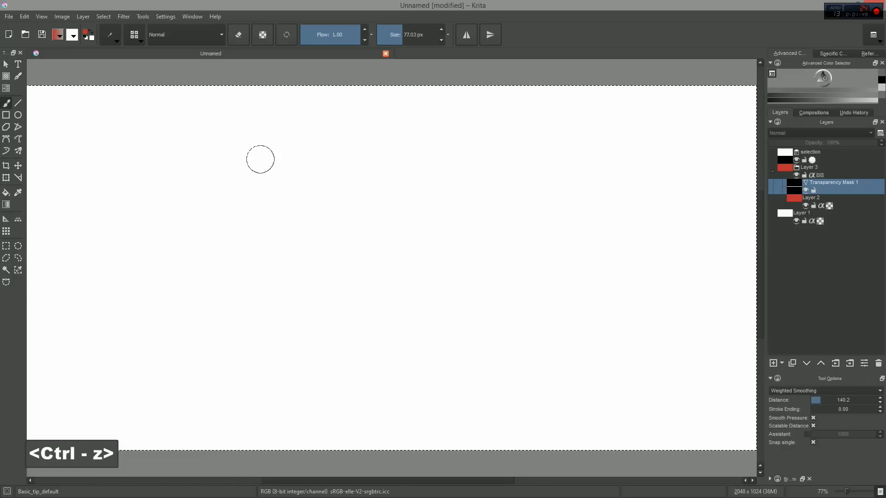
# Set the foreground colour to white, test a long horizontal stroke on the mask and undo it
pyautogui.press('d')
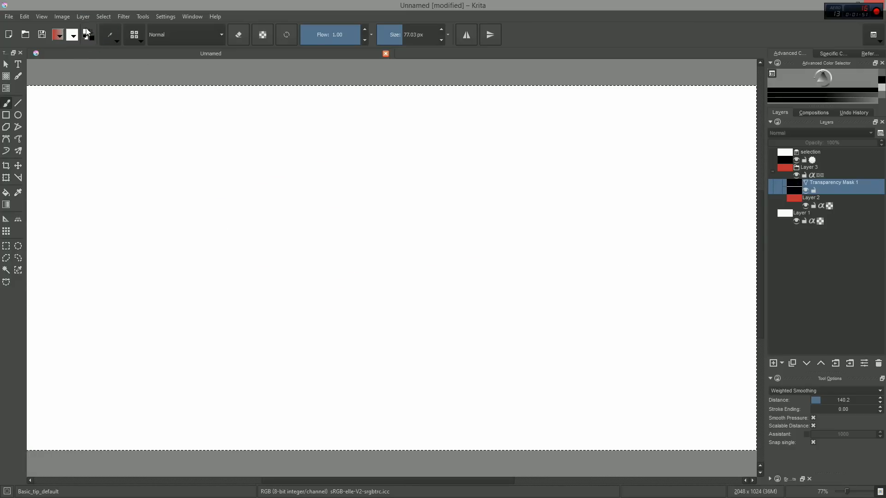
pyautogui.moveTo(201, 219)
pyautogui.mouseDown()
pyautogui.moveTo(346, 210)
pyautogui.moveTo(586, 216)
pyautogui.mouseUp()
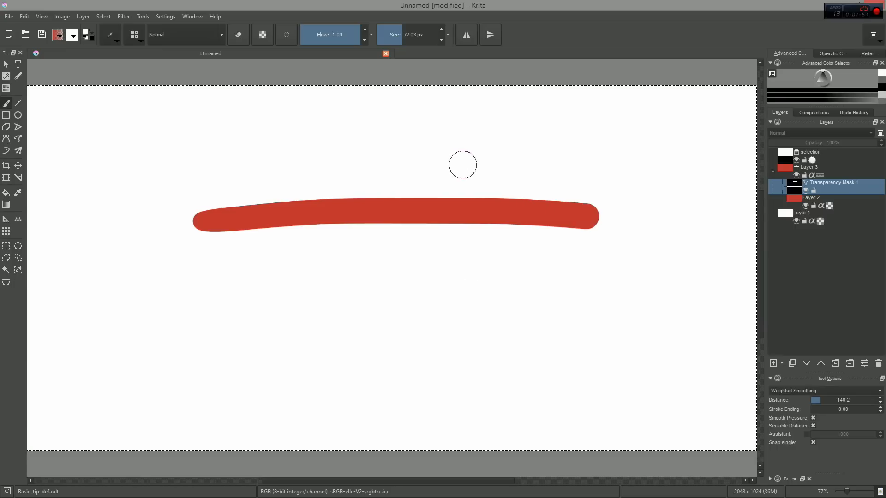
pyautogui.hotkey('ctrl', 'z')
# Look through the brush settings and presets, and pick the Ink_gpen_10 brush
pyautogui.click(105, 44)
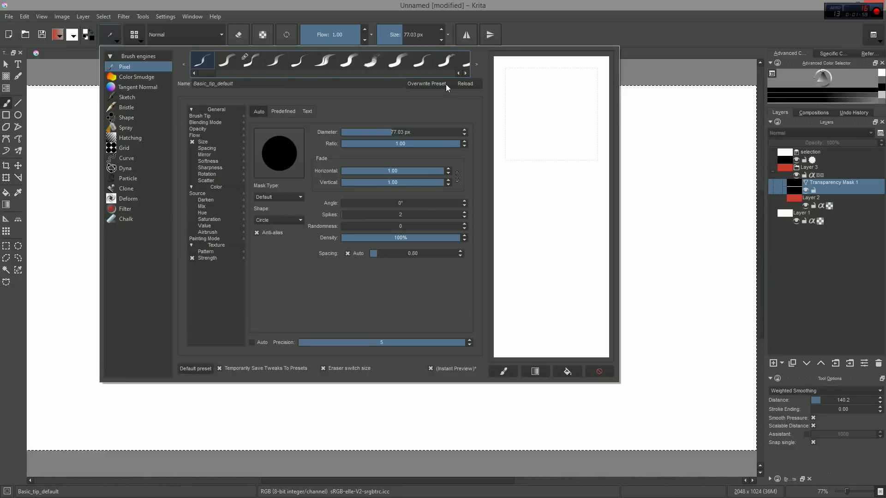
pyautogui.click(465, 72)
pyautogui.click(475, 64)
pyautogui.click(475, 64)
pyautogui.click(475, 65)
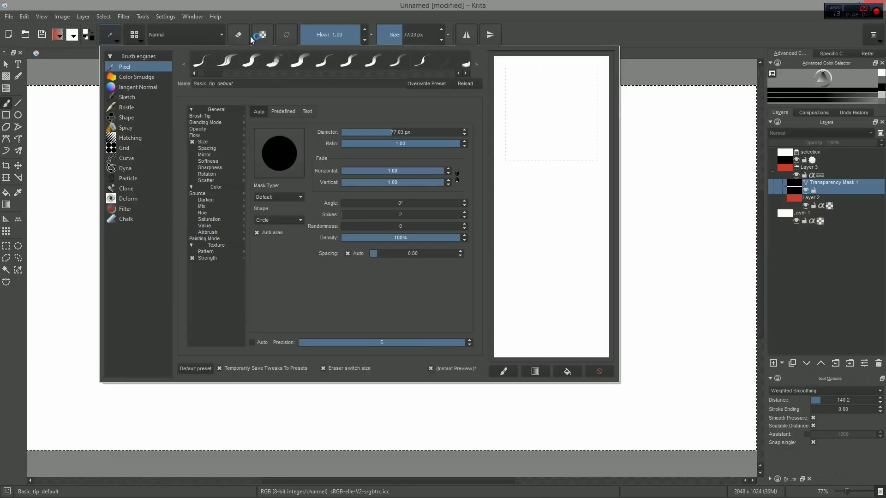
pyautogui.click(136, 35)
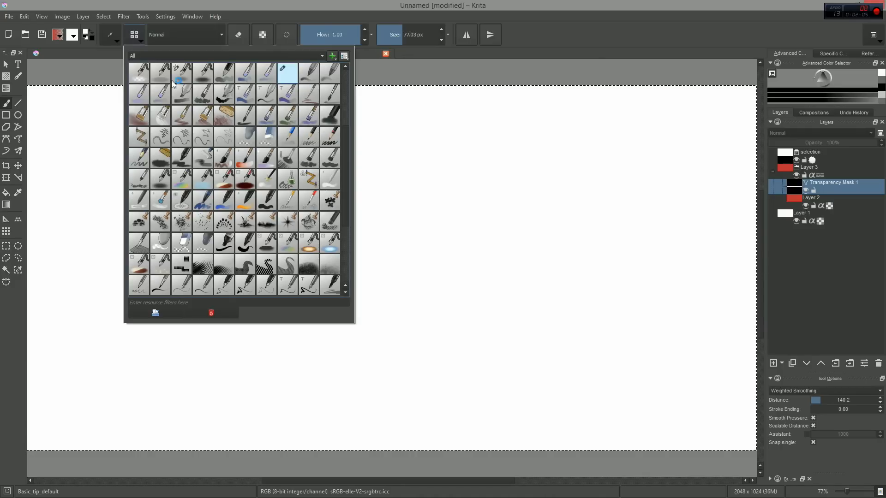
pyautogui.rightClick(399, 207)
pyautogui.rightClick(399, 228)
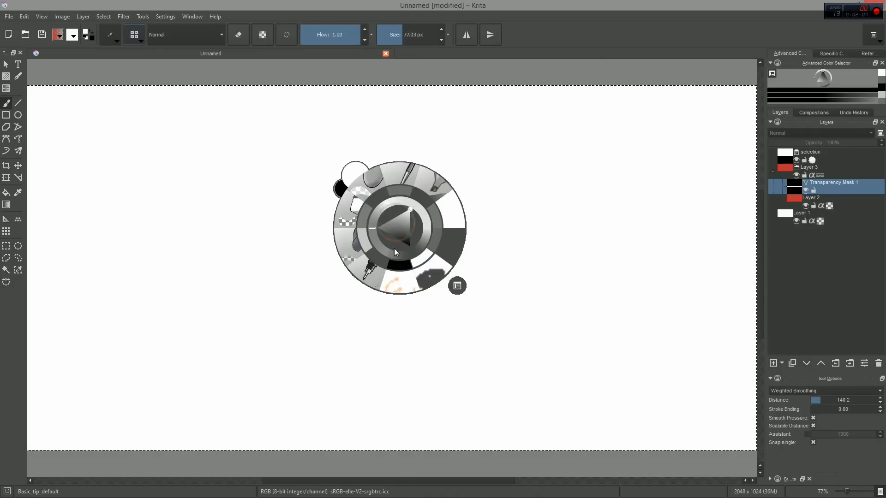
pyautogui.click(370, 274)
# Try the Ink_gpen_10 brush with freehand strokes on the mask at about 239 px, and undo them
pyautogui.moveTo(225, 176)
pyautogui.mouseDown()
pyautogui.moveTo(240, 171)
pyautogui.moveTo(309, 266)
pyautogui.mouseUp()
pyautogui.hotkey('ctrl', 'z')
pyautogui.moveTo(210, 221); pyautogui.dragTo(311, 220)
pyautogui.moveTo(191, 204); pyautogui.dragTo(340, 192)
pyautogui.moveTo(215, 226); pyautogui.dragTo(465, 312)
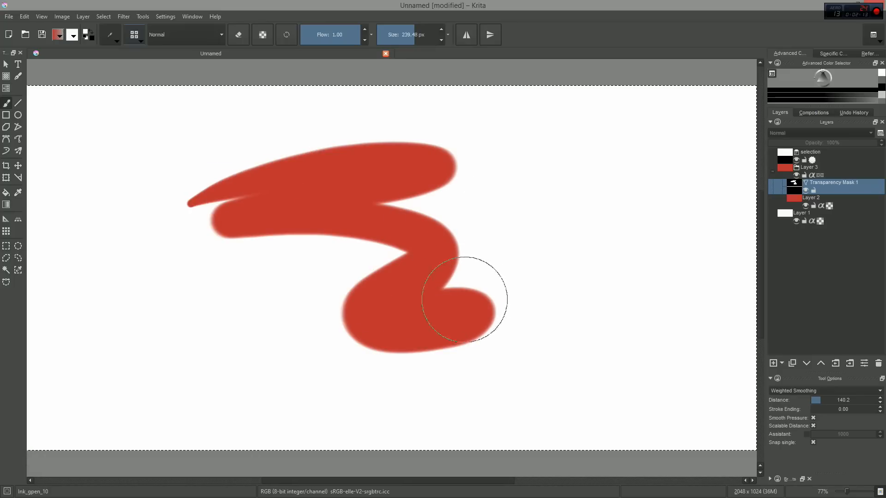
pyautogui.hotkey('ctrl', 'z')
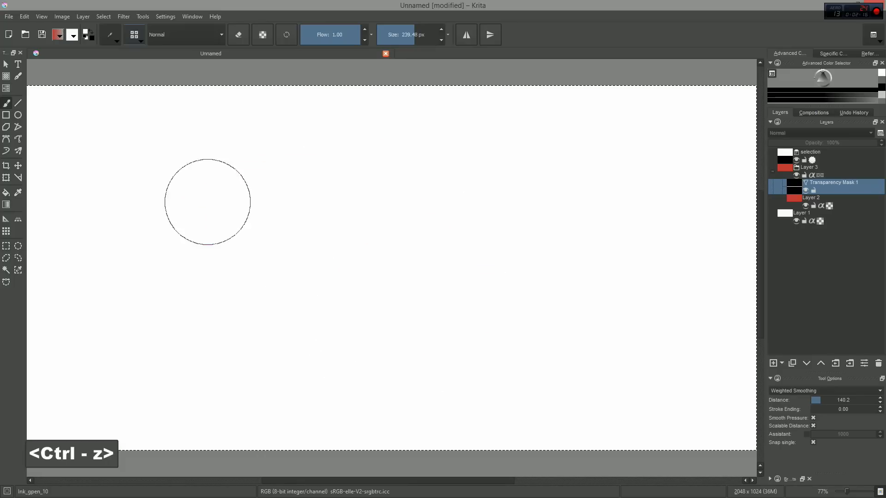
# Harden the Ink_gpen_10 brush tip by setting its horizontal and vertical fade to 1.00
pyautogui.click(112, 39)
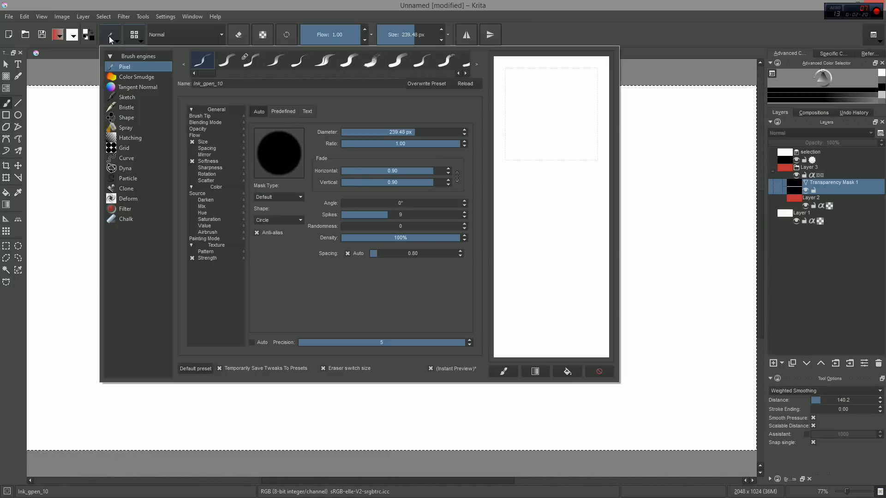
pyautogui.moveTo(437, 173); pyautogui.dragTo(450, 174)
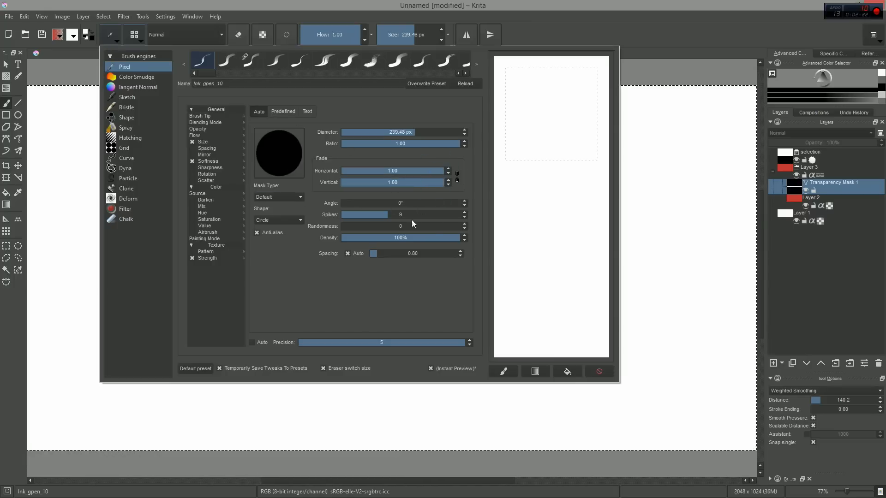
pyautogui.click(307, 405)
# Test the hardened brush with freehand strokes on the mask, clearing the first ones and undoing the latest
pyautogui.moveTo(170, 179)
pyautogui.mouseDown()
pyautogui.moveTo(431, 204)
pyautogui.moveTo(454, 339)
pyautogui.moveTo(569, 322)
pyautogui.mouseUp()
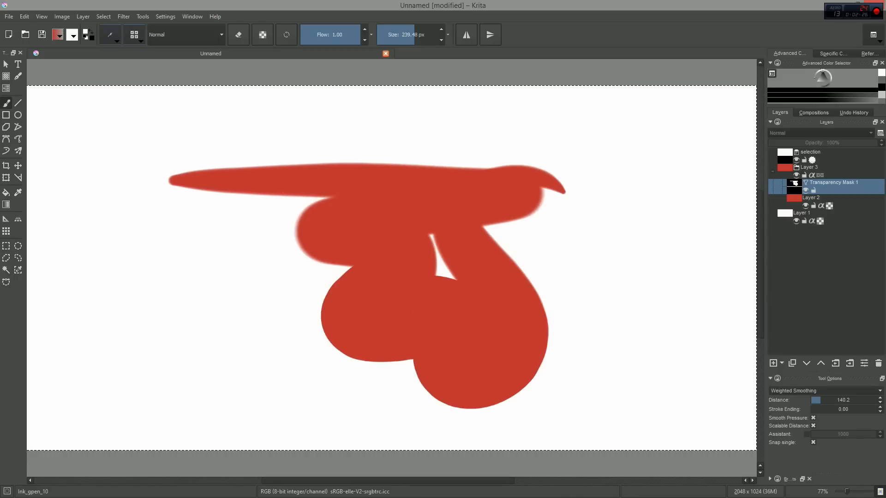
pyautogui.press('Delete')
pyautogui.moveTo(388, 219)
pyautogui.mouseDown()
pyautogui.moveTo(327, 181)
pyautogui.moveTo(479, 189)
pyautogui.moveTo(405, 318)
pyautogui.moveTo(626, 298)
pyautogui.mouseUp()
pyautogui.moveTo(644, 215)
pyautogui.mouseDown()
pyautogui.moveTo(649, 365)
pyautogui.moveTo(443, 397)
pyautogui.mouseUp()
pyautogui.hotkey('ctrl', 'z')
pyautogui.hotkey('ctrl', 'z')
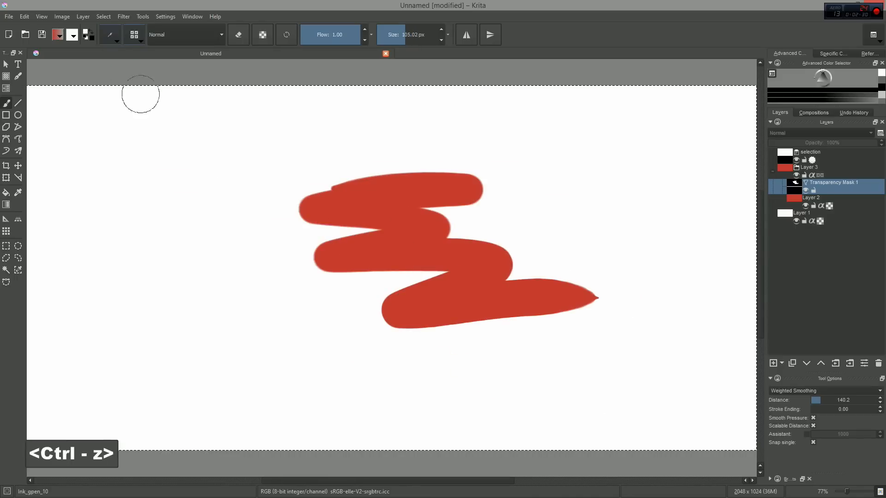
# Turn off the brush's Softness option, test it with a freehand stroke on the mask, and undo the stroke
pyautogui.click(111, 36)
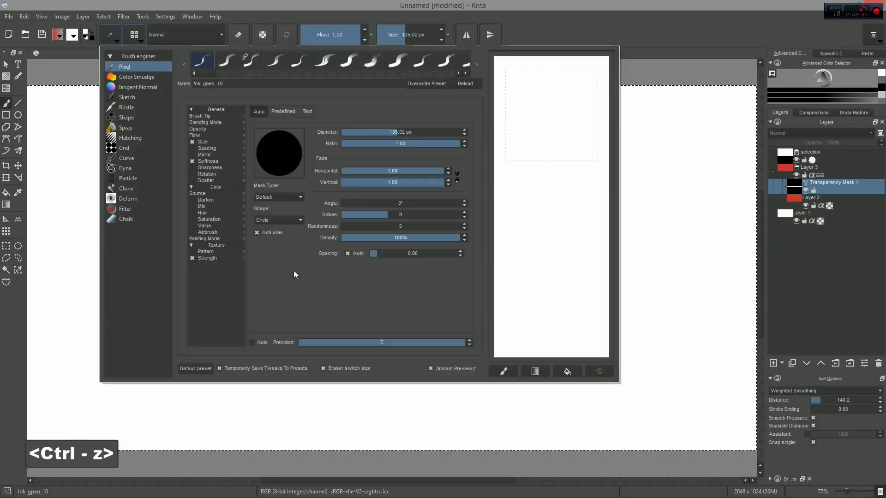
pyautogui.click(207, 161)
pyautogui.press('Escape')
pyautogui.moveTo(159, 197)
pyautogui.mouseDown()
pyautogui.moveTo(206, 190)
pyautogui.moveTo(379, 259)
pyautogui.moveTo(558, 277)
pyautogui.mouseUp()
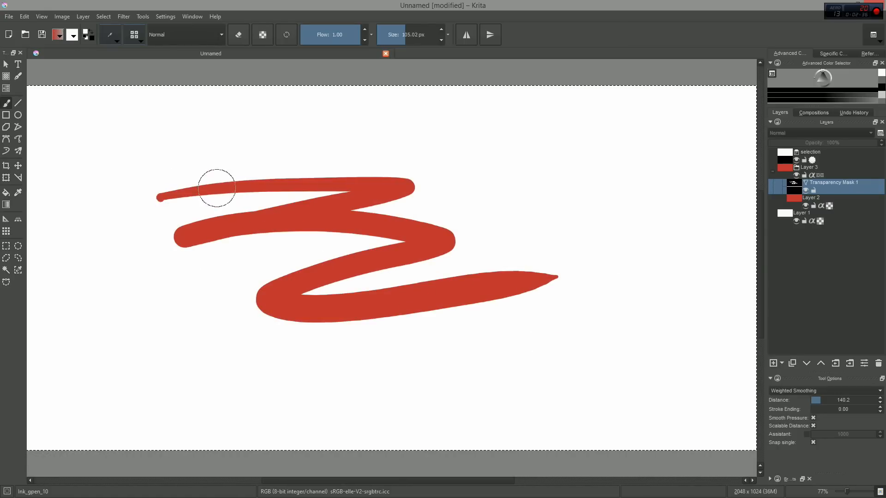
pyautogui.hotkey('ctrl', 'z')
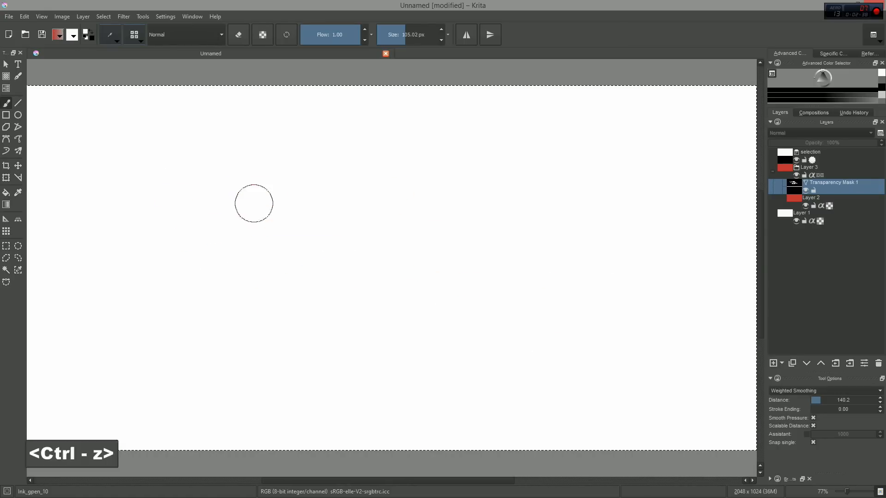
# Check the brush tip settings, try another freehand stroke on the mask, and undo it
pyautogui.click(112, 35)
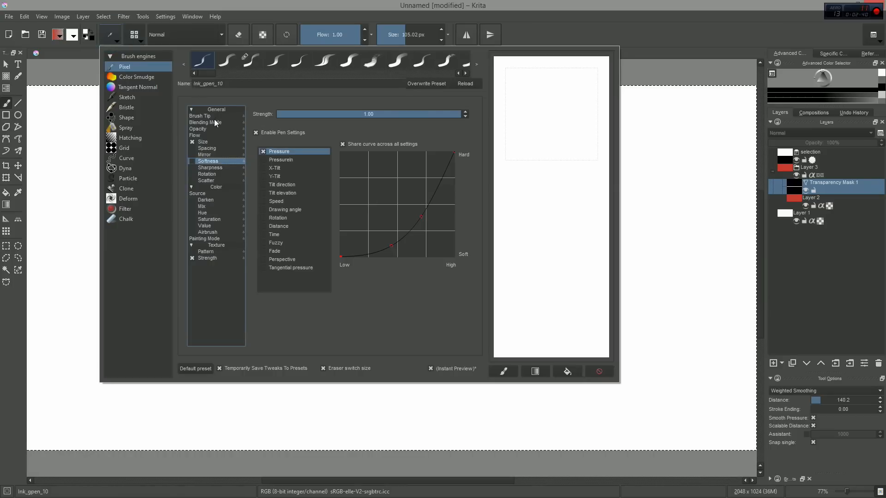
pyautogui.click(215, 116)
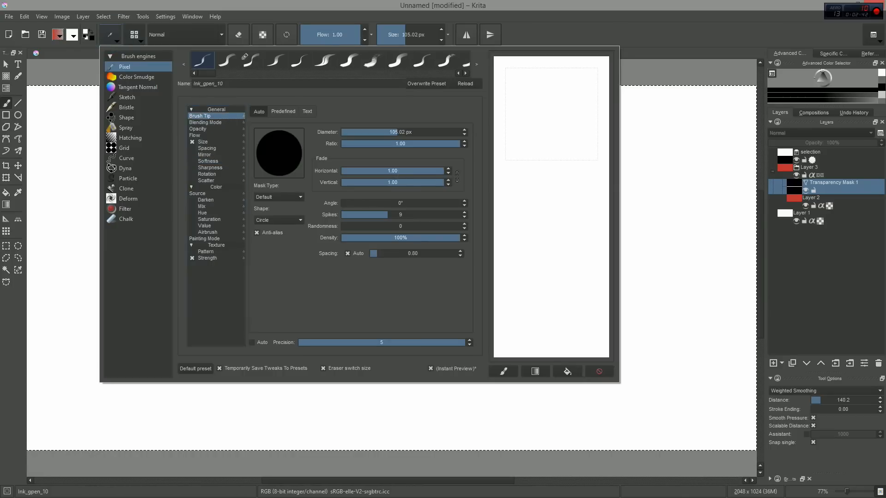
pyautogui.press('Escape')
pyautogui.moveTo(177, 184)
pyautogui.mouseDown()
pyautogui.moveTo(558, 190)
pyautogui.moveTo(410, 247)
pyautogui.moveTo(182, 275)
pyautogui.moveTo(354, 309)
pyautogui.moveTo(595, 264)
pyautogui.mouseUp()
pyautogui.hotkey('ctrl', 'z')
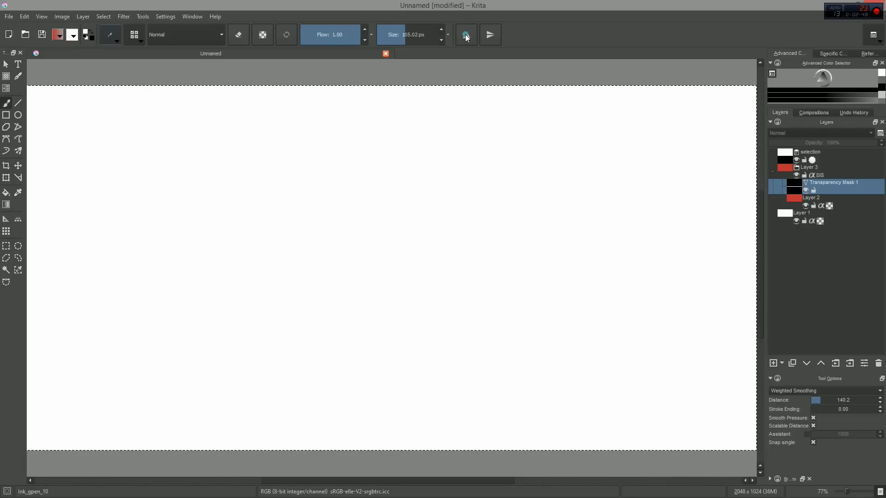
# Turn on horizontal and vertical mirror painting, and set the Rectangle tool to Foreground Color fill with No Outline
pyautogui.click(466, 34)
pyautogui.click(488, 35)
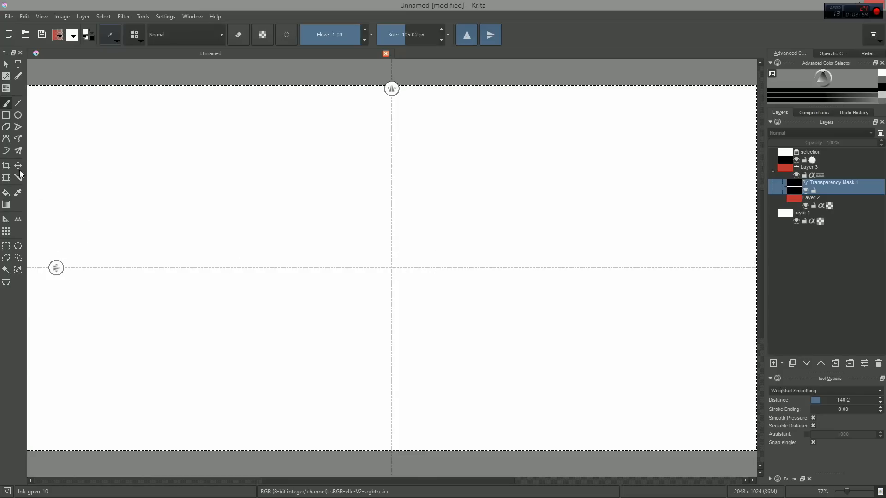
pyautogui.click(7, 117)
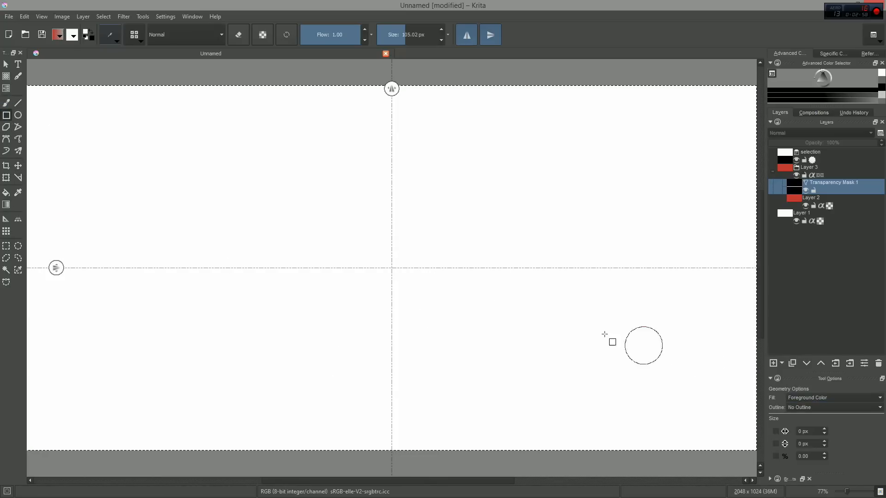
pyautogui.click(823, 400)
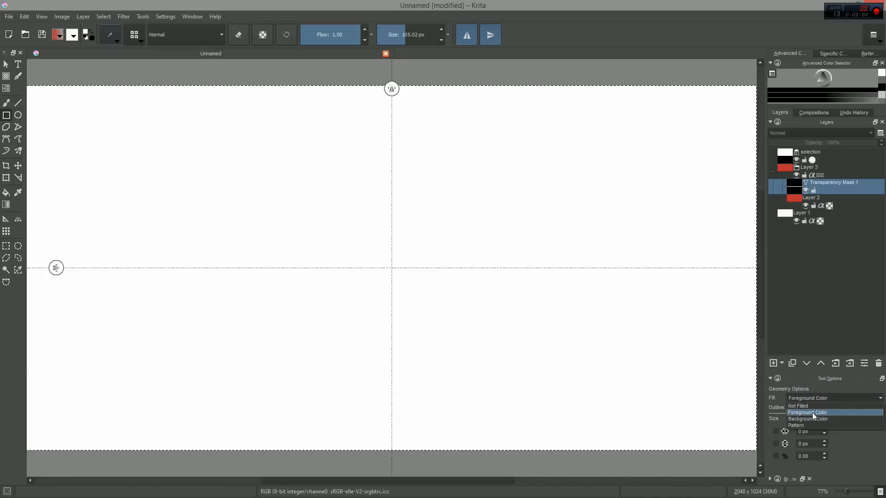
pyautogui.click(811, 413)
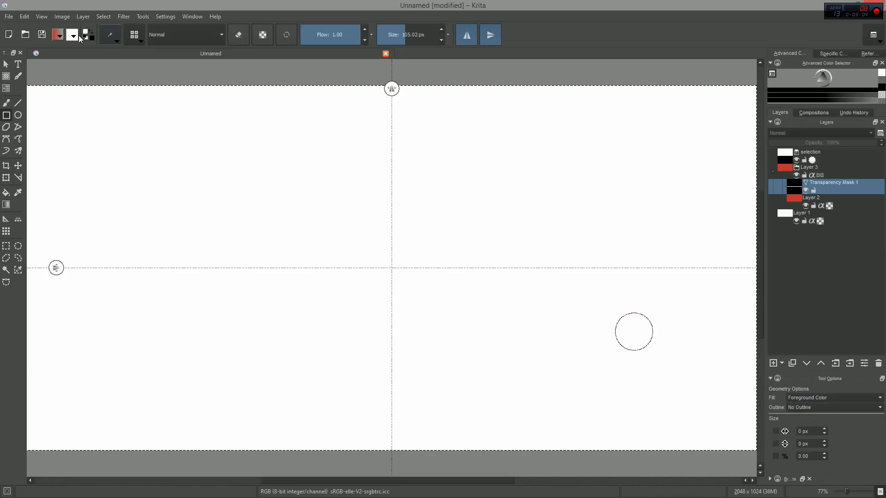
pyautogui.click(800, 407)
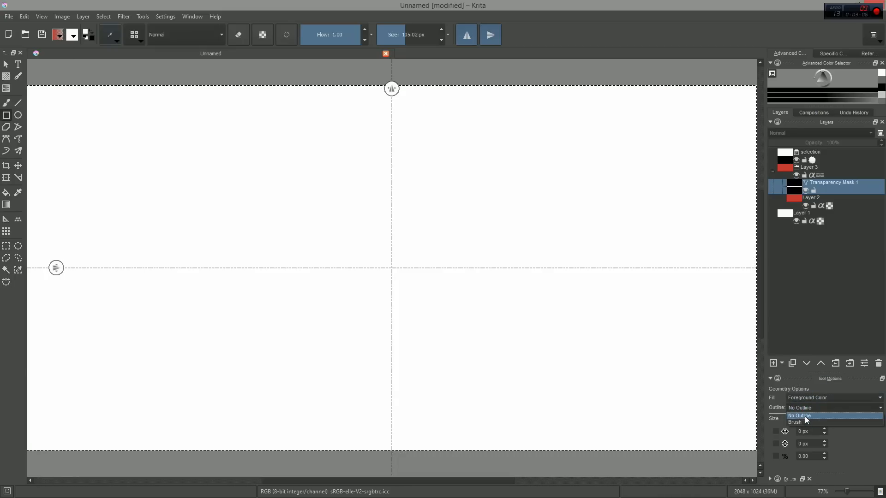
pyautogui.click(804, 417)
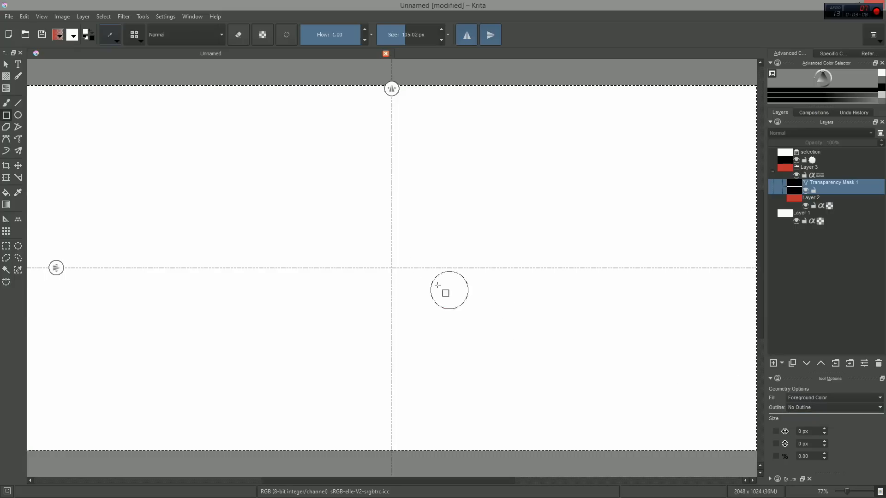
# Draw a mirrored filled rectangle on the mask, starting at the canvas centre and about 873 by 232 px before mirroring
pyautogui.moveTo(389, 269); pyautogui.dragTo(700, 186)
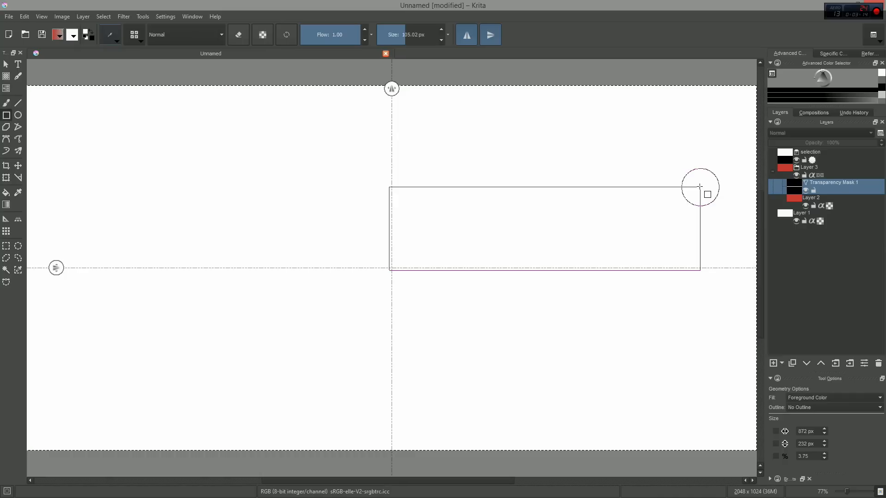
pyautogui.moveTo(700, 186); pyautogui.dragTo(700, 187)
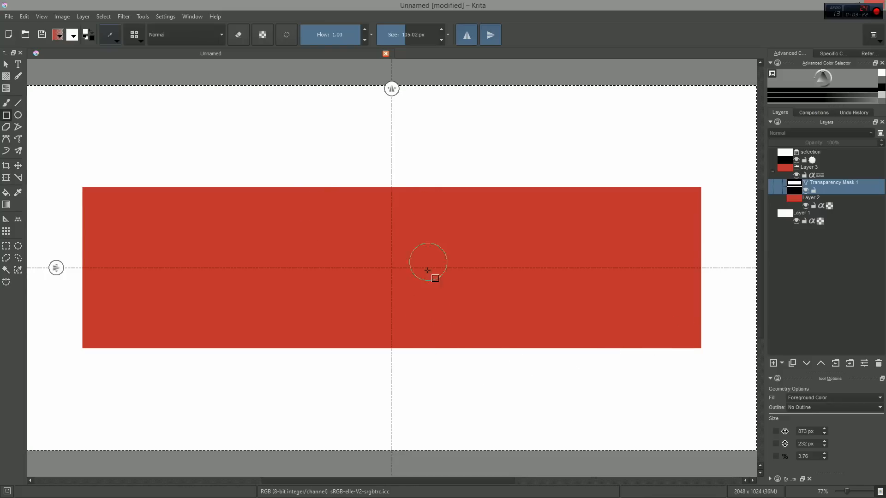
pyautogui.moveTo(433, 287)
pyautogui.mouseDown()
pyautogui.moveTo(426, 327)
pyautogui.moveTo(459, 259)
pyautogui.mouseUp()
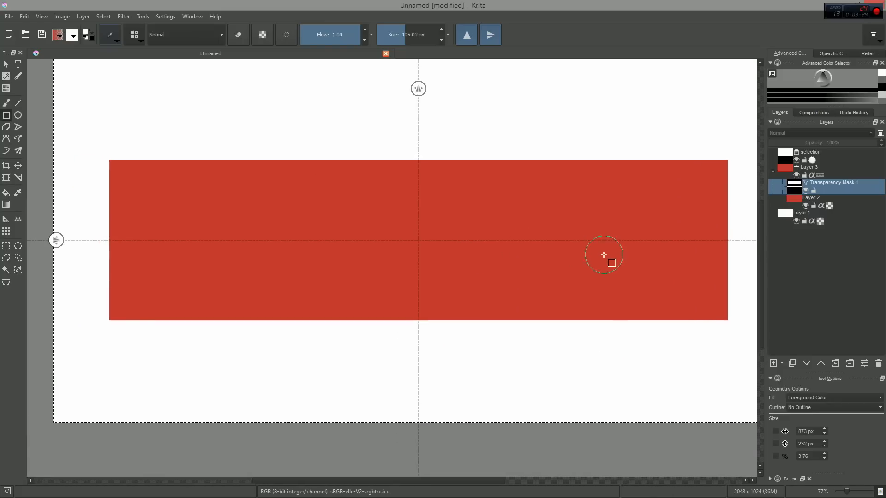
# Round the rectangle's four corners with mirrored eraser strokes at about 31 px, redoing failed strokes and clearing the leftovers at about 135 px
pyautogui.press('b')
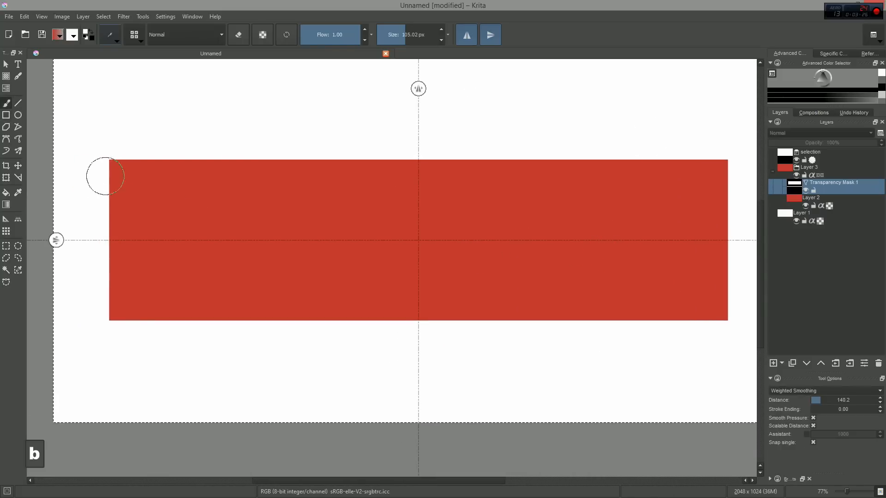
pyautogui.press('e')
pyautogui.moveTo(90, 205)
pyautogui.mouseDown()
pyautogui.moveTo(97, 213)
pyautogui.moveTo(255, 146)
pyautogui.mouseUp()
pyautogui.hotkey('ctrl', 'z')
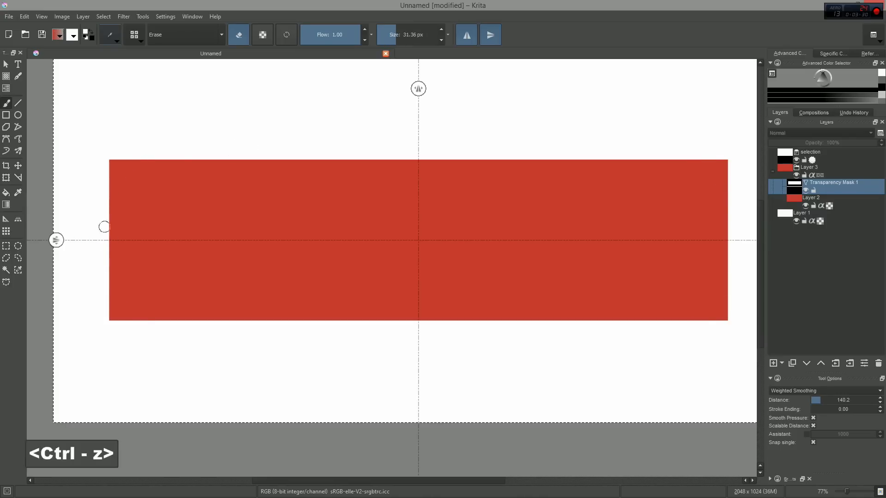
pyautogui.moveTo(103, 223); pyautogui.dragTo(153, 159)
pyautogui.hotkey('ctrl', 'z')
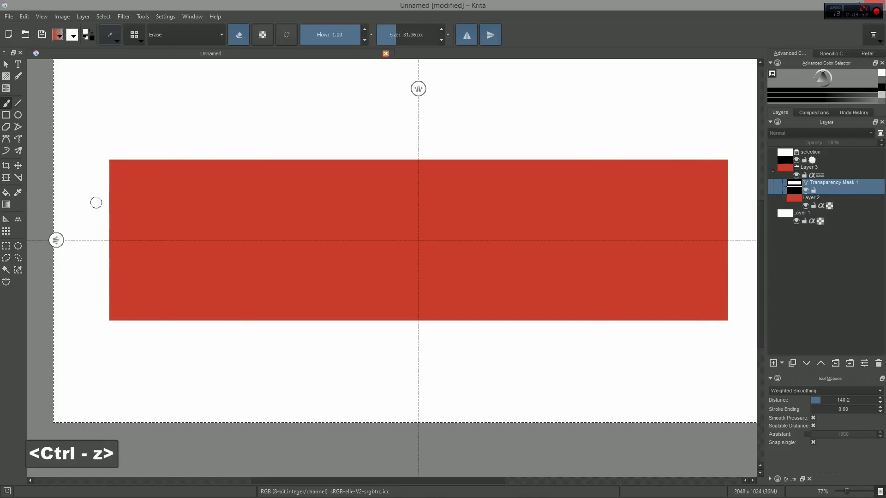
pyautogui.moveTo(93, 229)
pyautogui.mouseDown()
pyautogui.moveTo(239, 145)
pyautogui.moveTo(128, 165)
pyautogui.moveTo(176, 150)
pyautogui.moveTo(143, 152)
pyautogui.moveTo(200, 148)
pyautogui.moveTo(137, 157)
pyautogui.moveTo(201, 155)
pyautogui.mouseUp()
pyautogui.moveTo(107, 164)
pyautogui.keyDown('shift'); pyautogui.mouseDown()
pyautogui.moveTo(153, 161)
pyautogui.moveTo(135, 158)
pyautogui.moveTo(104, 198)
pyautogui.mouseUp(); pyautogui.keyUp('shift')
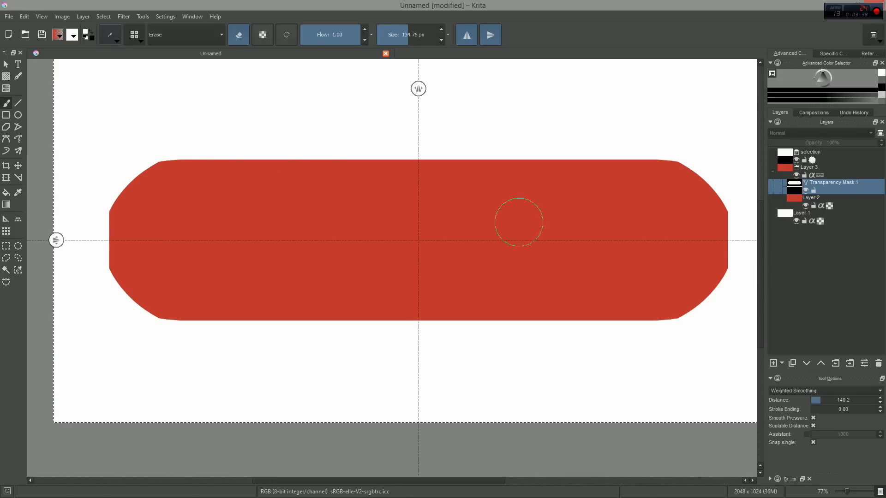
# Undo the corner erasing and the rectangle to clear the mask
pyautogui.moveTo(508, 246); pyautogui.dragTo(474, 272)
pyautogui.hotkey('ctrl', 'z')
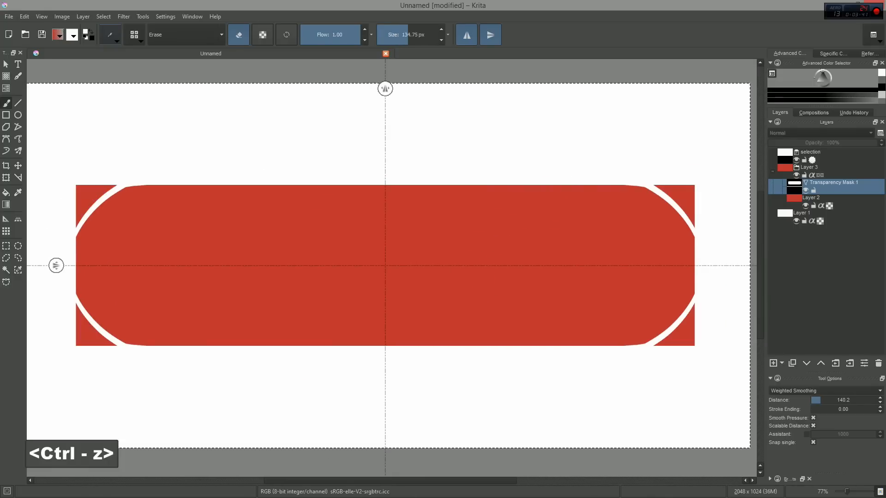
pyautogui.hotkey('ctrl', 'z')
pyautogui.hotkey('ctrl', 'z')
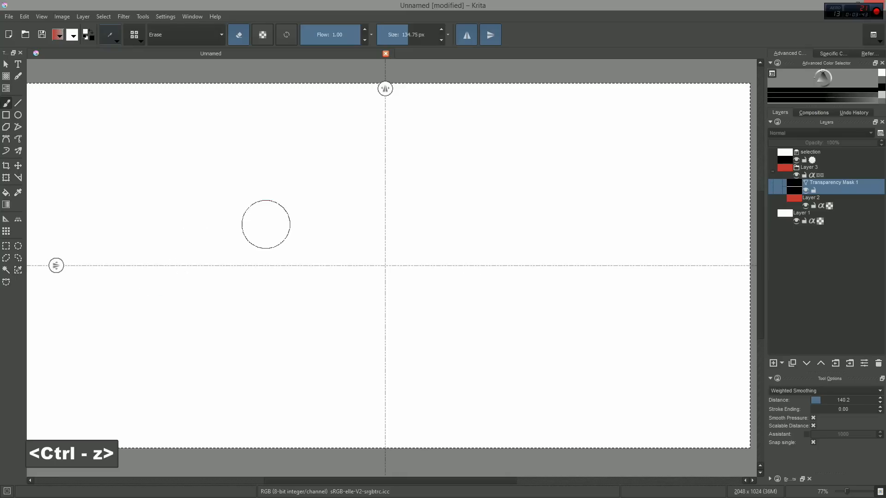
# Switch from erasing to painting and draw a mirrored elongated rounded outline freehand on the mask at about 105 px, redoing the first attempt
pyautogui.press('e')
pyautogui.moveTo(117, 206)
pyautogui.mouseDown()
pyautogui.moveTo(328, 194)
pyautogui.moveTo(156, 233)
pyautogui.moveTo(534, 318)
pyautogui.moveTo(695, 296)
pyautogui.mouseUp()
pyautogui.hotkey('ctrl', 'z')
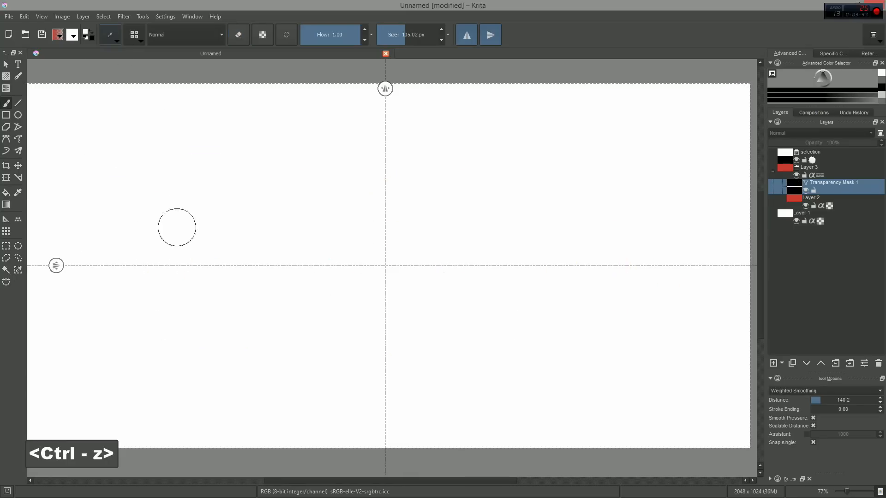
pyautogui.click(130, 265)
pyautogui.moveTo(123, 260)
pyautogui.mouseDown()
pyautogui.moveTo(133, 239)
pyautogui.moveTo(166, 209)
pyautogui.moveTo(303, 198)
pyautogui.moveTo(491, 212)
pyautogui.mouseUp()
pyautogui.moveTo(134, 249)
pyautogui.mouseDown()
pyautogui.moveTo(134, 272)
pyautogui.moveTo(134, 250)
pyautogui.moveTo(157, 223)
pyautogui.mouseUp()
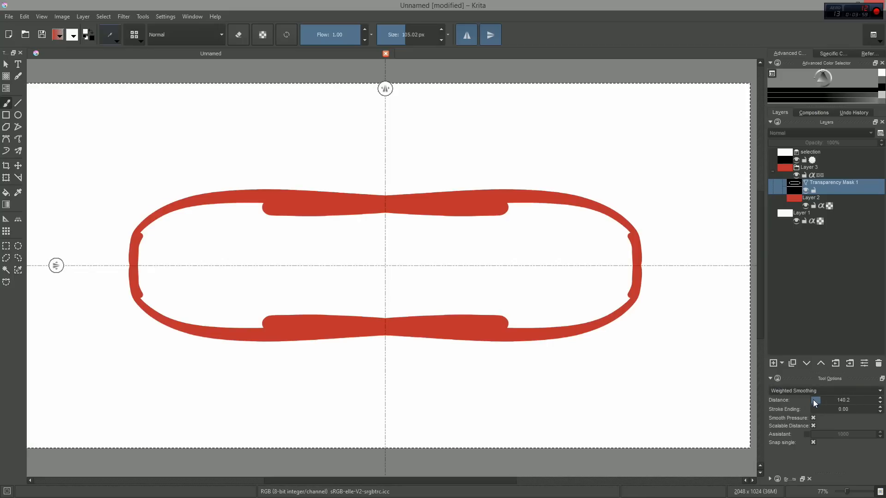
# Fill the interior of the outline and smooth the notches at its two ends with a brush of about 32 px
pyautogui.click(4, 192)
pyautogui.click(408, 309)
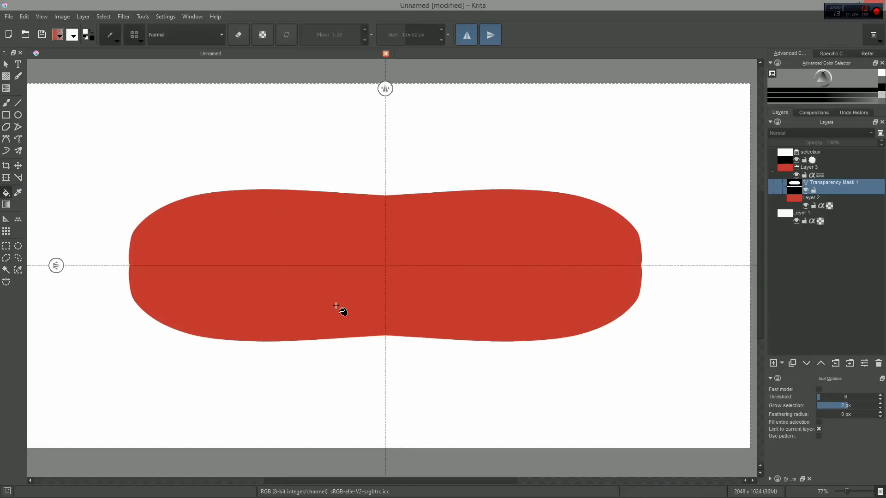
pyautogui.press('b')
pyautogui.moveTo(171, 257)
pyautogui.mouseDown()
pyautogui.moveTo(113, 273)
pyautogui.moveTo(148, 241)
pyautogui.moveTo(292, 231)
pyautogui.mouseUp()
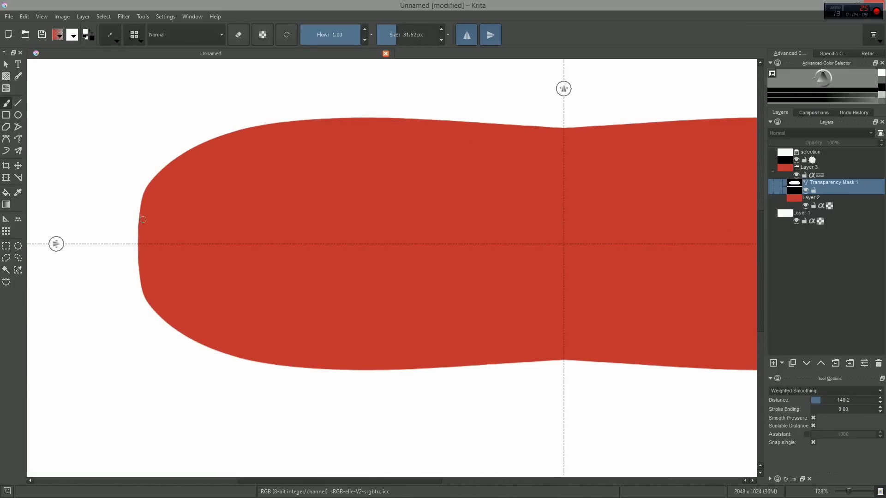
pyautogui.moveTo(441, 267); pyautogui.dragTo(532, 255)
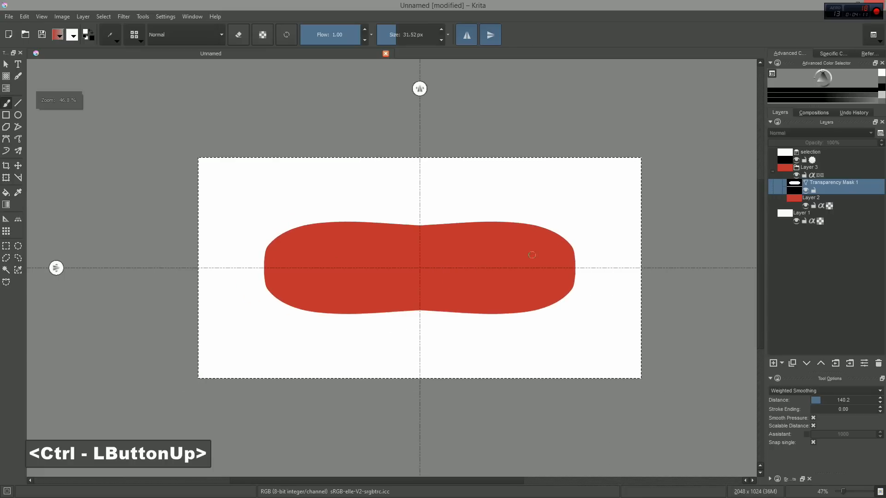
# Carve a concave waist into the shape's upper and lower edges with mirrored eraser strokes at about 135 px, redoing uneven attempts
pyautogui.press('e')
pyautogui.moveTo(274, 316)
pyautogui.mouseDown()
pyautogui.moveTo(377, 313)
pyautogui.moveTo(550, 341)
pyautogui.moveTo(366, 337)
pyautogui.moveTo(561, 328)
pyautogui.moveTo(360, 334)
pyautogui.mouseUp()
pyautogui.hotkey('ctrl', 'z')
pyautogui.hotkey('ctrl', 'z')
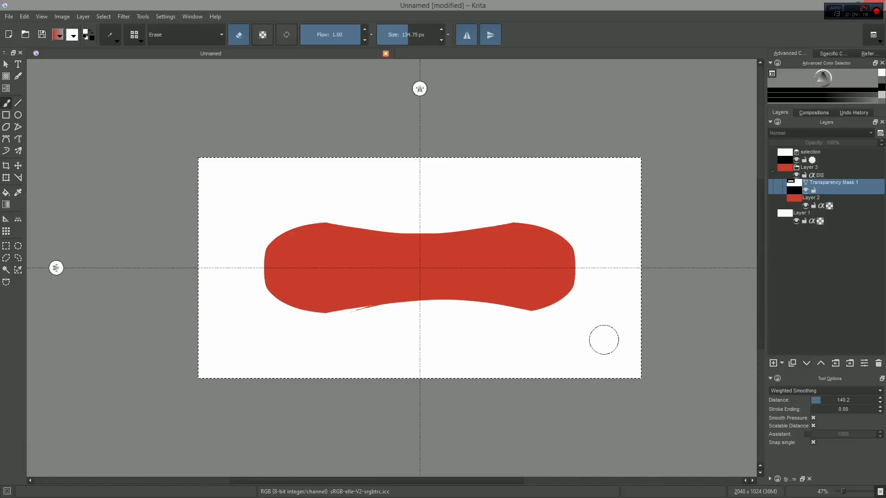
pyautogui.hotkey('ctrl', 'z')
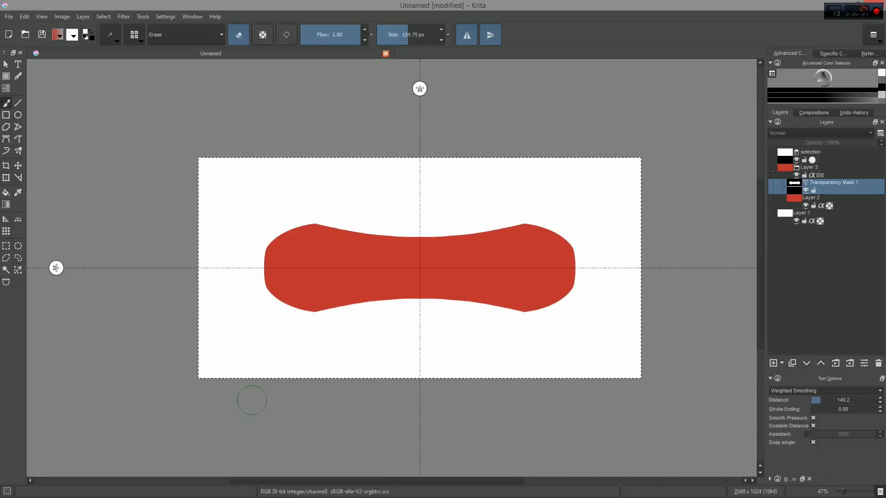
pyautogui.hotkey('ctrl', 'z')
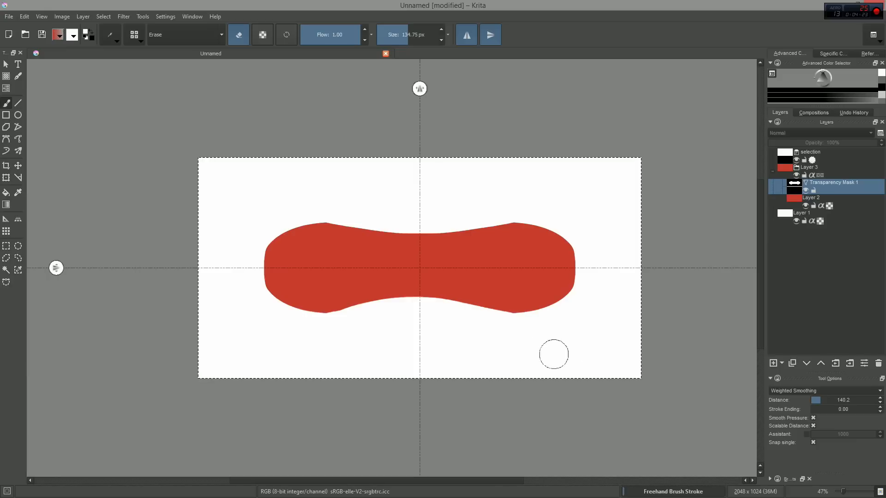
pyautogui.moveTo(389, 308); pyautogui.dragTo(580, 331)
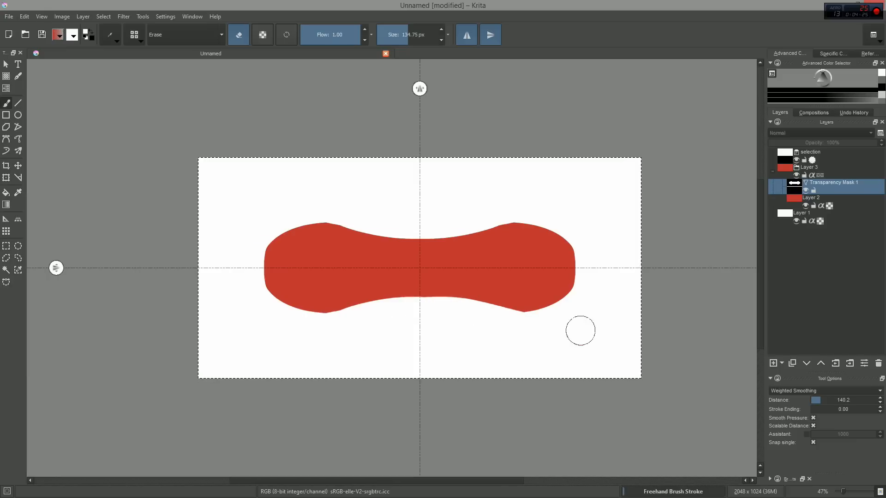
# Round off the peaks beside the concave waist with mirrored eraser strokes at about 36 px, redoing unsatisfactory strokes
pyautogui.moveTo(318, 214)
pyautogui.mouseDown()
pyautogui.moveTo(249, 160)
pyautogui.moveTo(171, 157)
pyautogui.mouseUp()
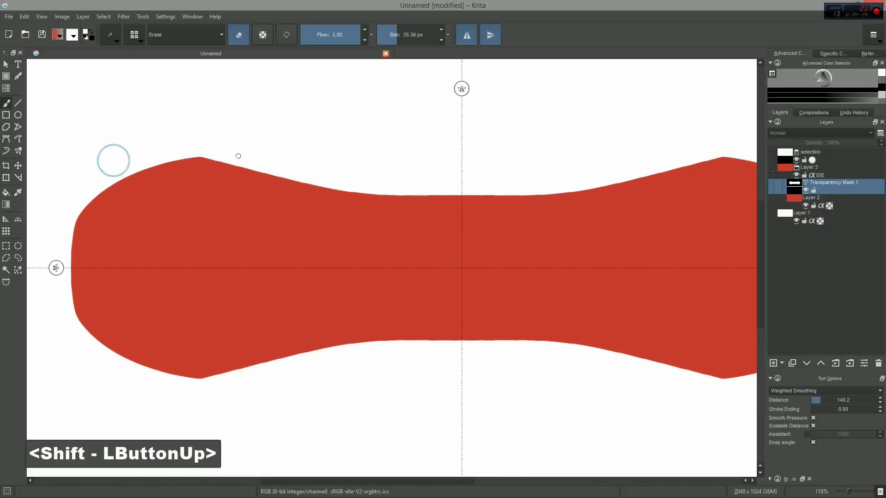
pyautogui.hotkey('ctrl', 'z')
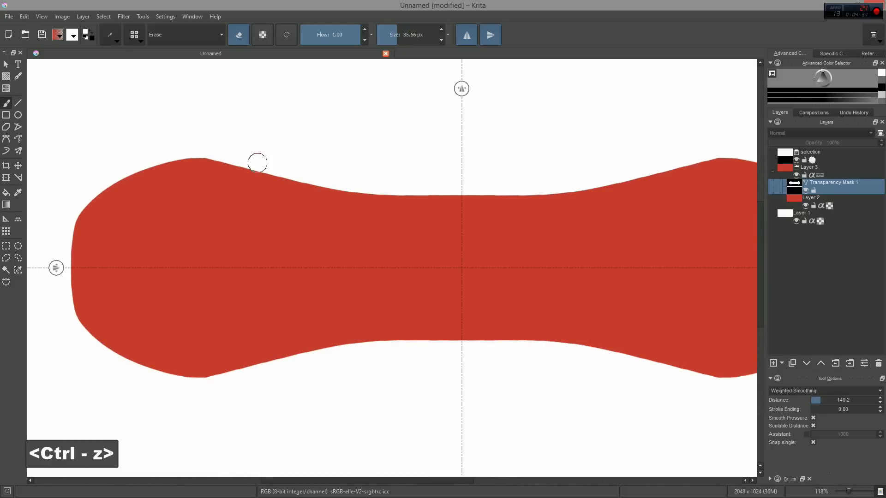
pyautogui.hotkey('ctrl', 'z')
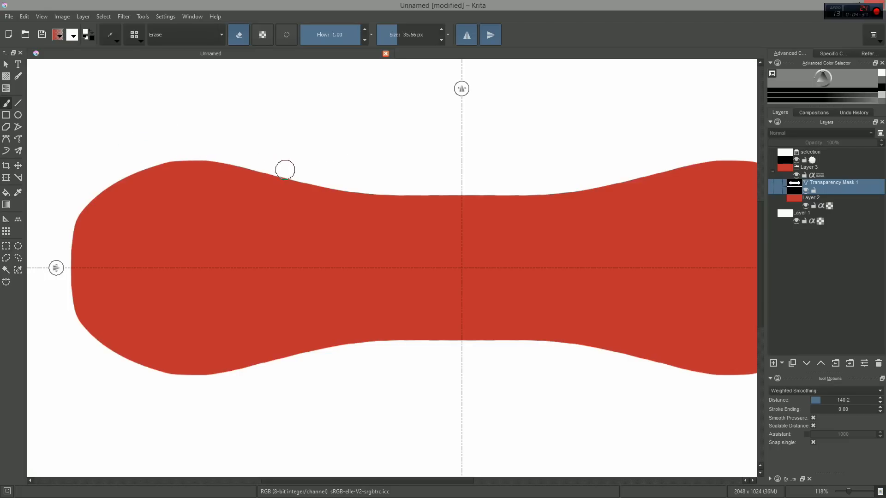
pyautogui.moveTo(476, 275); pyautogui.dragTo(413, 354)
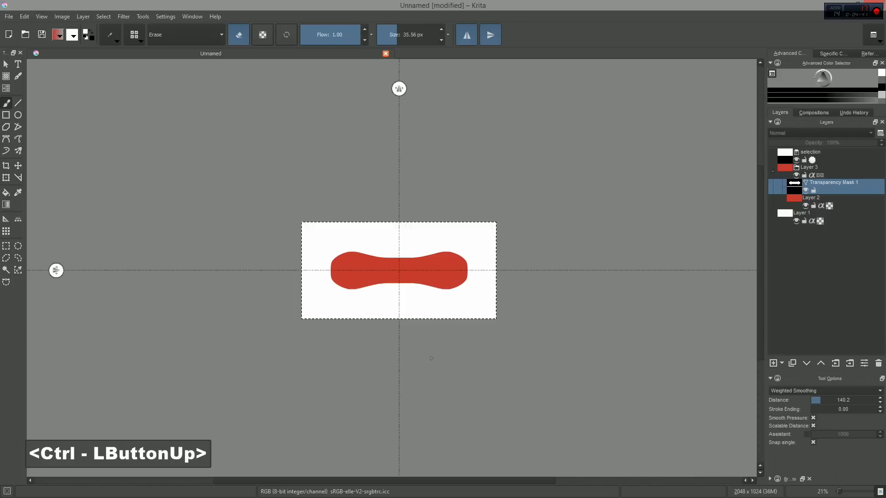
pyautogui.hotkey('shift', 'r')
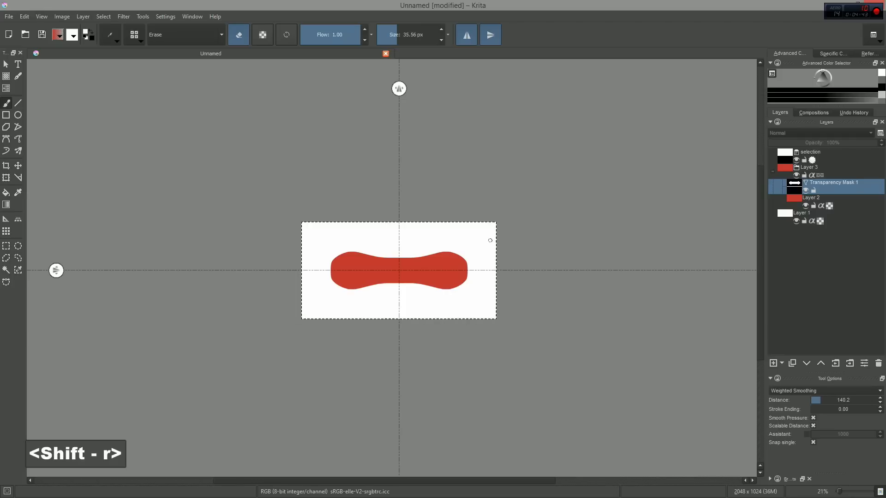
# Try clearing one end of the shape on the mask with a rectangular selection, undo the deletion and deselect
pyautogui.hotkey('ctrl', 'r')
pyautogui.moveTo(481, 235); pyautogui.dragTo(417, 316)
pyautogui.press('Delete')
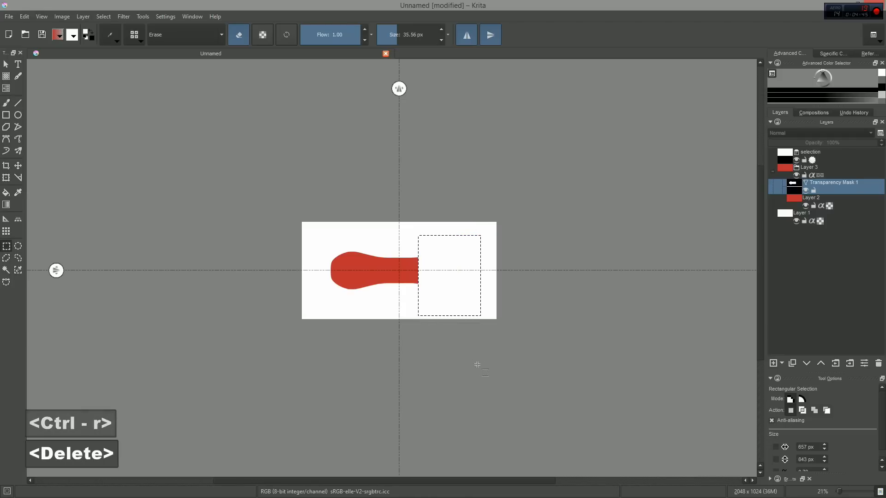
pyautogui.hotkey('ctrl', 'd')
pyautogui.hotkey('ctrl', 'z')
pyautogui.hotkey('ctrl', 'z')
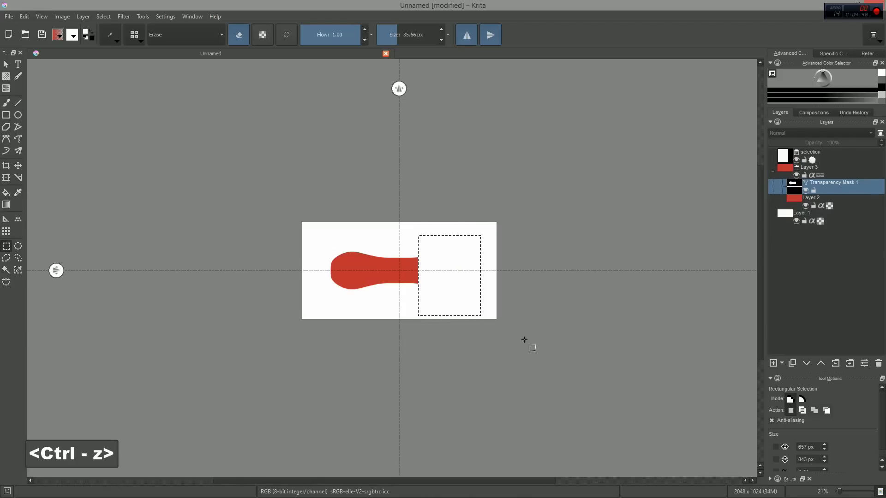
pyautogui.hotkey('ctrl', 'd')
# Deepen the shape's concave waist on the mask with mirrored eraser strokes at about 36 px, redoing unsatisfactory strokes
pyautogui.hotkey('ctrl', 'space')
pyautogui.moveTo(489, 287); pyautogui.dragTo(528, 223)
pyautogui.press('e')
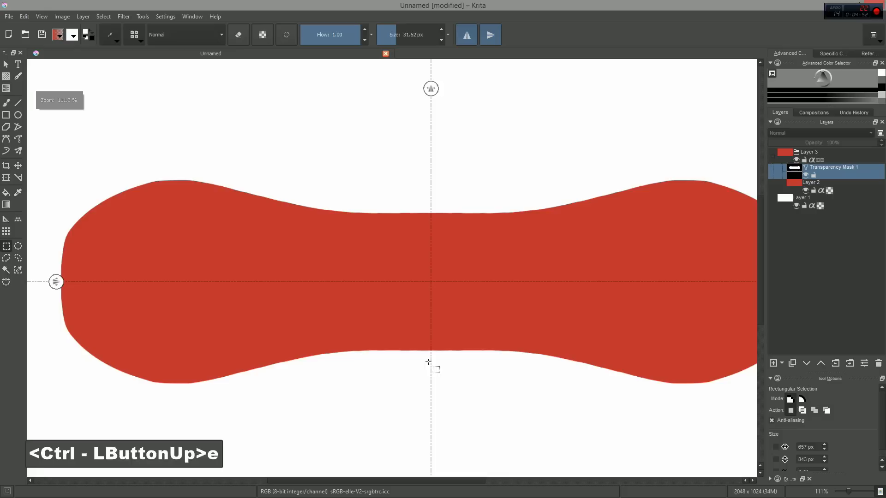
pyautogui.press('b')
pyautogui.press('e')
pyautogui.moveTo(355, 357); pyautogui.dragTo(489, 353)
pyautogui.hotkey('ctrl', 'z')
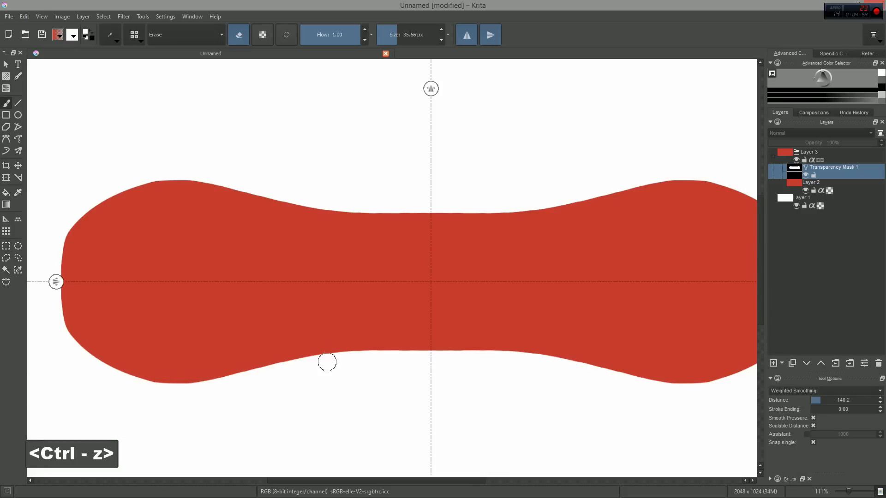
pyautogui.moveTo(308, 360); pyautogui.dragTo(496, 351)
pyautogui.hotkey('ctrl', 'z')
pyautogui.moveTo(309, 366); pyautogui.dragTo(443, 352)
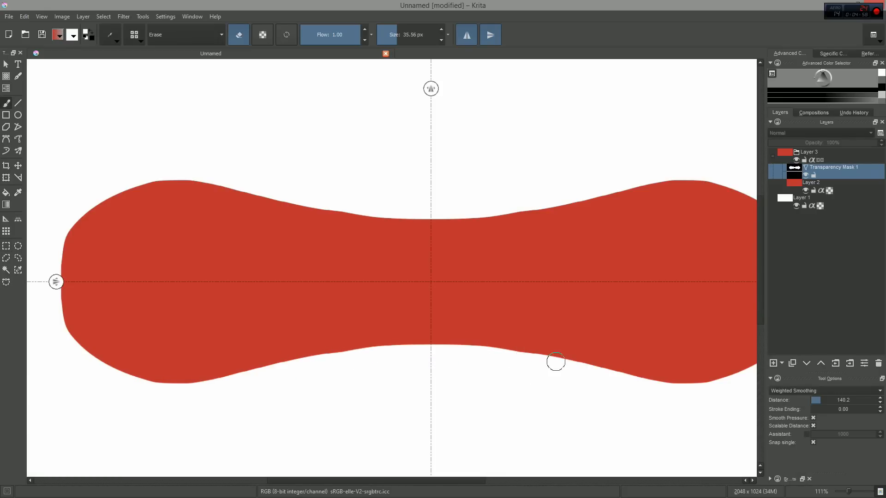
# Squash the transparency mask vertically from its upper and lower edges with Free Transform to slim the shape
pyautogui.moveTo(556, 362); pyautogui.dragTo(470, 336)
pyautogui.hotkey('ctrl', 't')
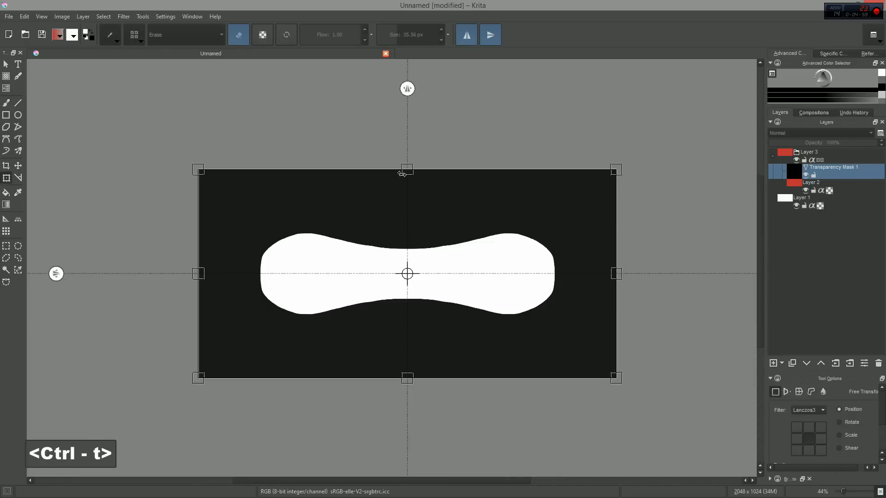
pyautogui.moveTo(406, 169); pyautogui.dragTo(407, 187)
pyautogui.moveTo(406, 375); pyautogui.dragTo(406, 360)
pyautogui.press('Return')
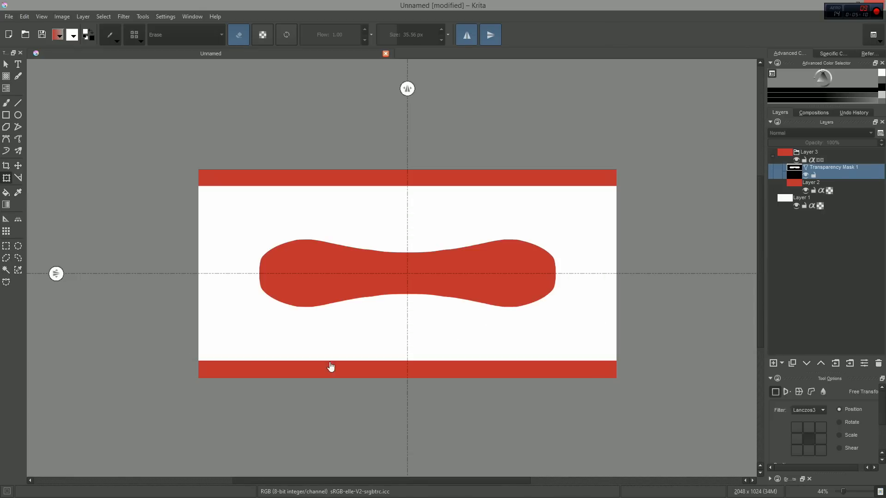
# Clear the leftover red strips along the canvas's upper and lower edges from the mask, deselect and return to the brush
pyautogui.hotkey('ctrl', 'r')
pyautogui.moveTo(119, 423); pyautogui.dragTo(640, 346)
pyautogui.press('Delete')
pyautogui.press('Return')
pyautogui.moveTo(178, 145); pyautogui.dragTo(664, 220)
pyautogui.press('Delete')
pyautogui.hotkey('ctrl', 'd')
pyautogui.press('v')
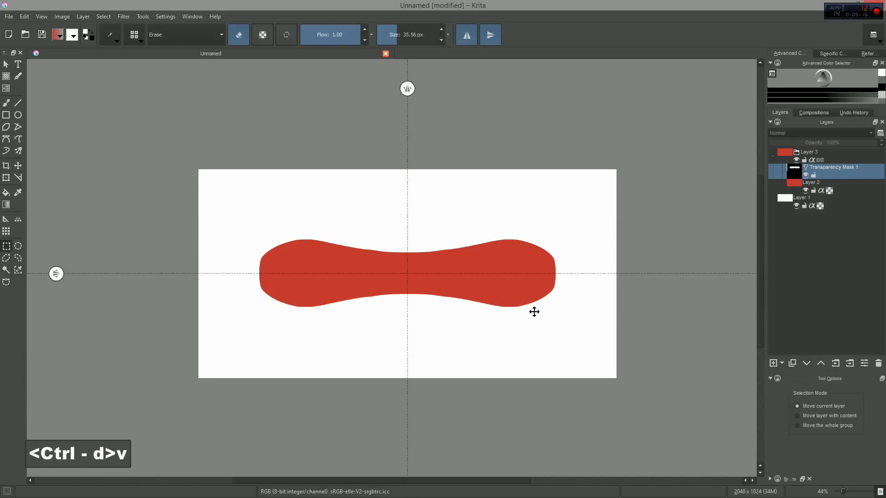
pyautogui.press('b')
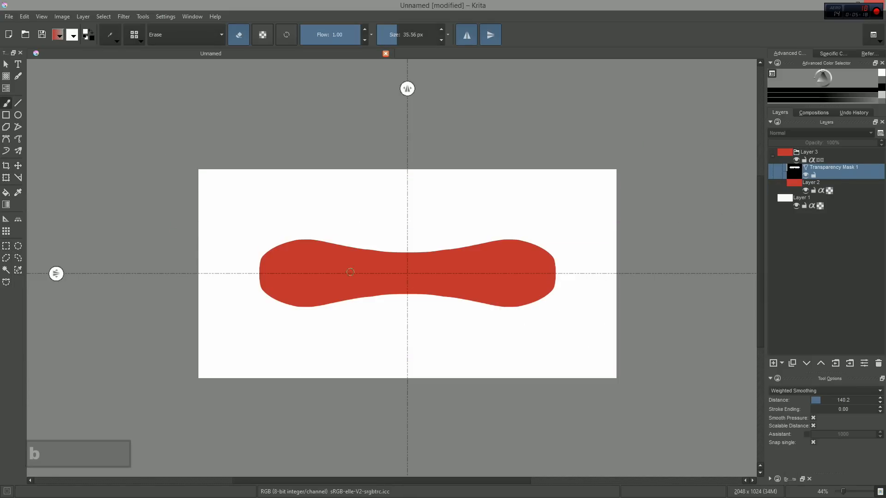
# Add a paint layer above Layer 2, enlarge the brush to about 236 px and turn off both mirror directions
pyautogui.click(821, 185)
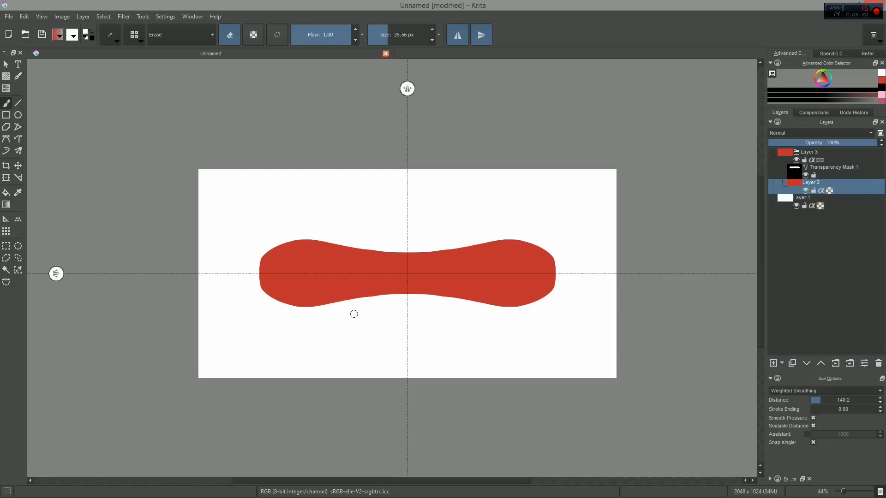
pyautogui.press('Insert')
pyautogui.moveTo(361, 272); pyautogui.dragTo(407, 272)
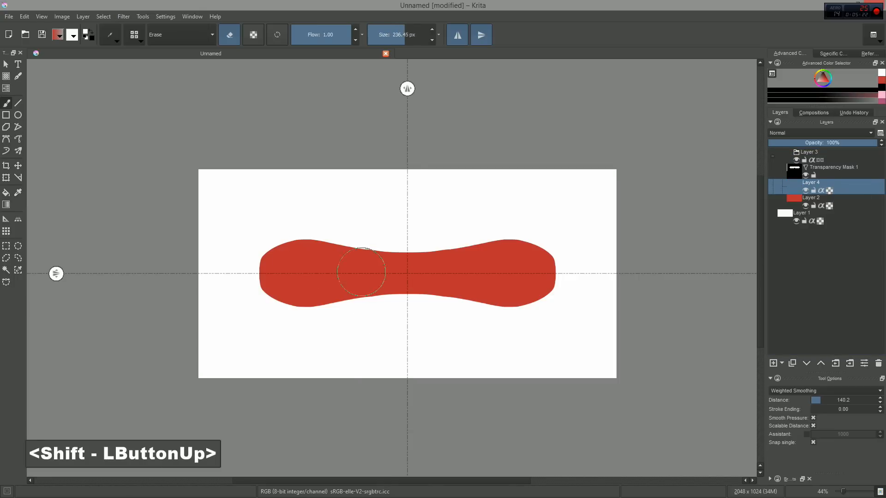
pyautogui.click(457, 39)
pyautogui.click(482, 37)
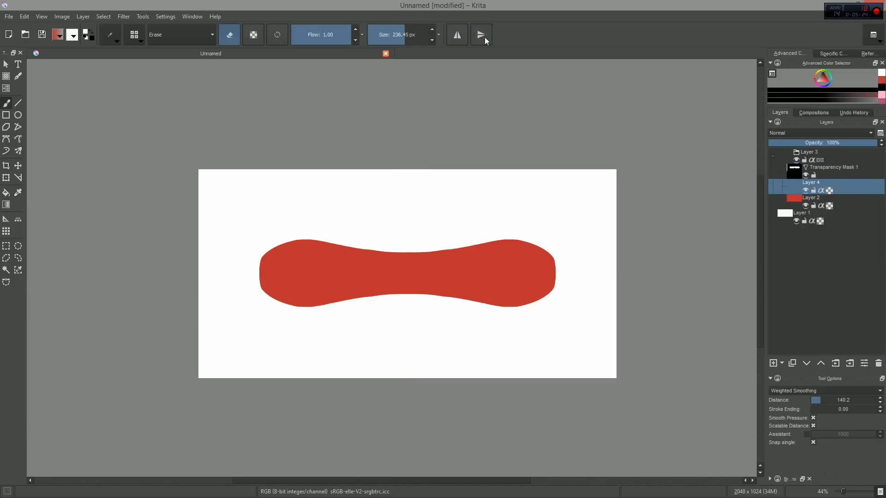
# Choose a dark green and paint loose strokes across the masked bar on the new layer
pyautogui.rightClick(333, 245)
pyautogui.moveTo(328, 243); pyautogui.dragTo(323, 247)
pyautogui.click(370, 239)
pyautogui.moveTo(374, 223); pyautogui.dragTo(544, 385)
pyautogui.moveTo(325, 207)
pyautogui.mouseDown()
pyautogui.moveTo(254, 276)
pyautogui.moveTo(241, 372)
pyautogui.mouseUp()
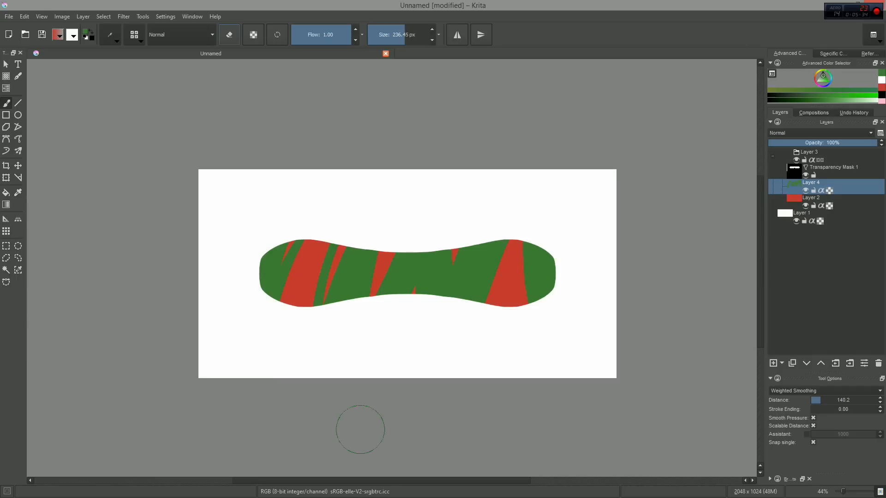
# Undo the green strokes, repaint them across the bar and toggle the visibility of the group's transparency mask
pyautogui.hotkey('ctrl', 'z')
pyautogui.hotkey('ctrl', 'z')
pyautogui.hotkey('ctrl', 'z')
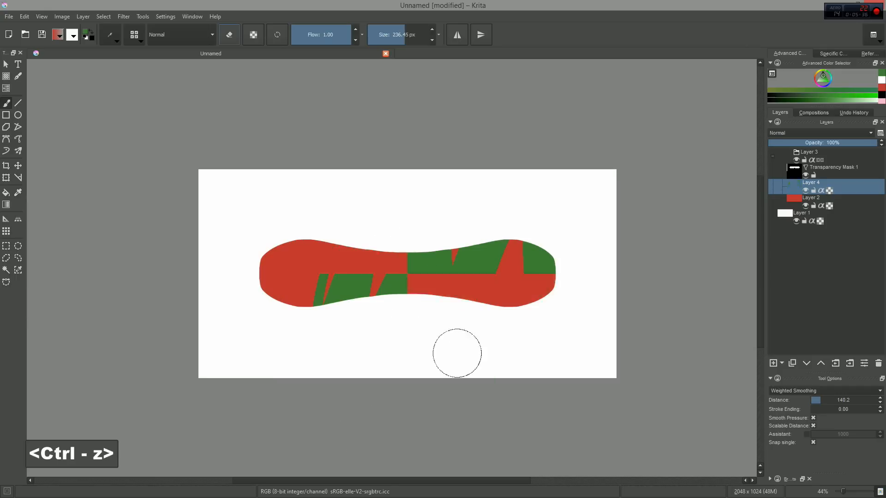
pyautogui.moveTo(310, 210)
pyautogui.mouseDown()
pyautogui.moveTo(337, 230)
pyautogui.moveTo(386, 305)
pyautogui.moveTo(493, 346)
pyautogui.mouseUp()
pyautogui.click(806, 174)
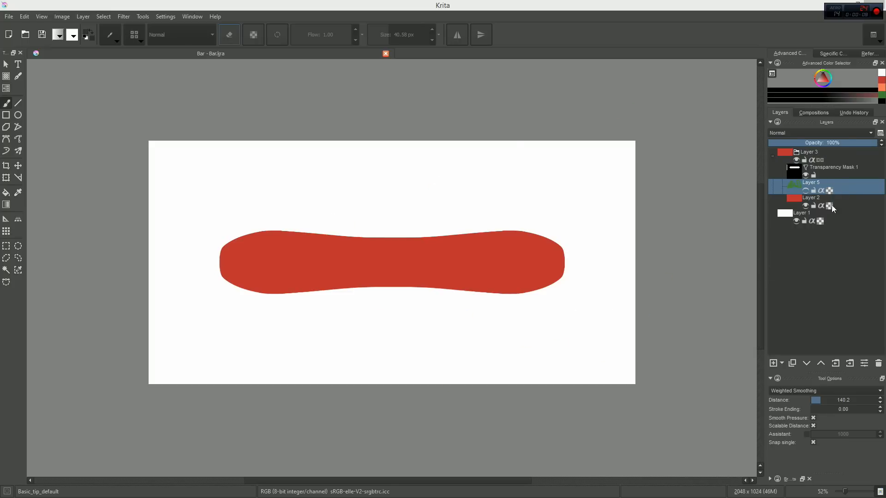
# Select the opaque area of the Layer 3 group and add a new group layer above Layer 5
pyautogui.click(858, 200)
pyautogui.click(853, 188)
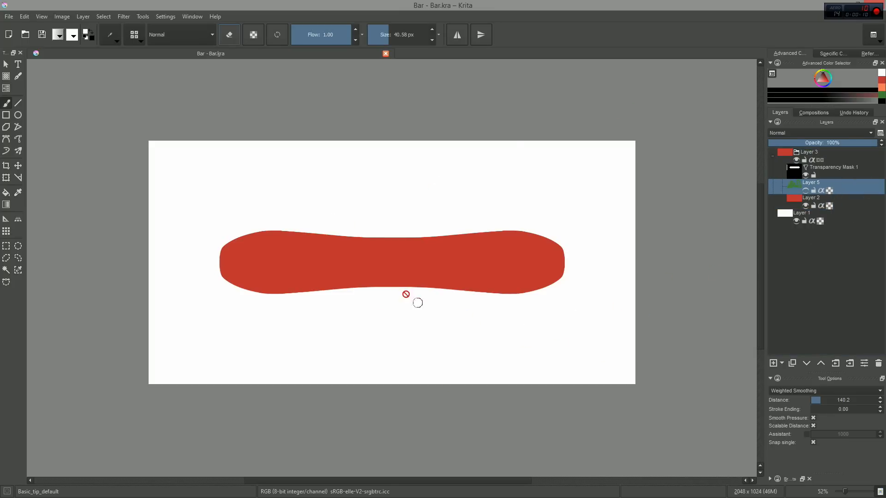
pyautogui.rightClick(825, 157)
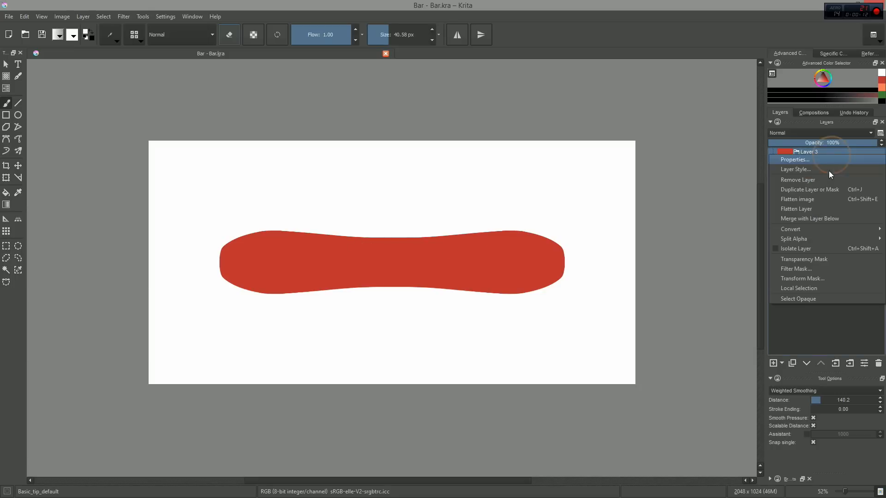
pyautogui.click(801, 300)
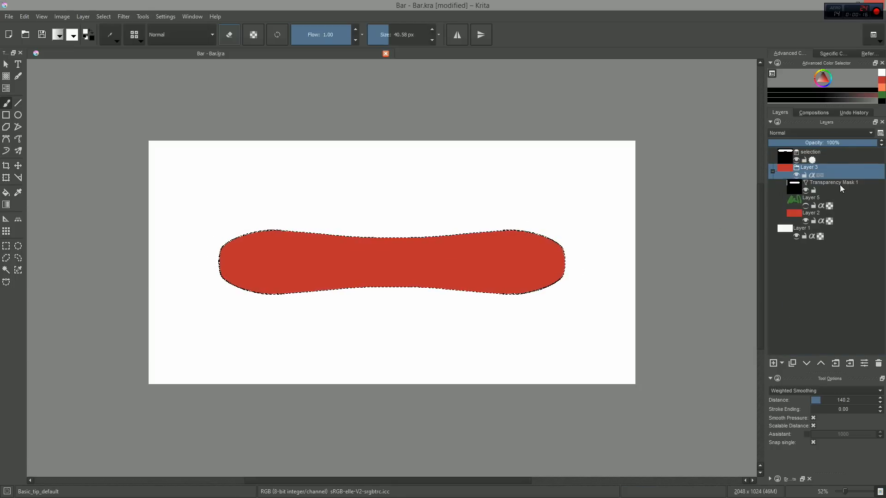
pyautogui.click(844, 205)
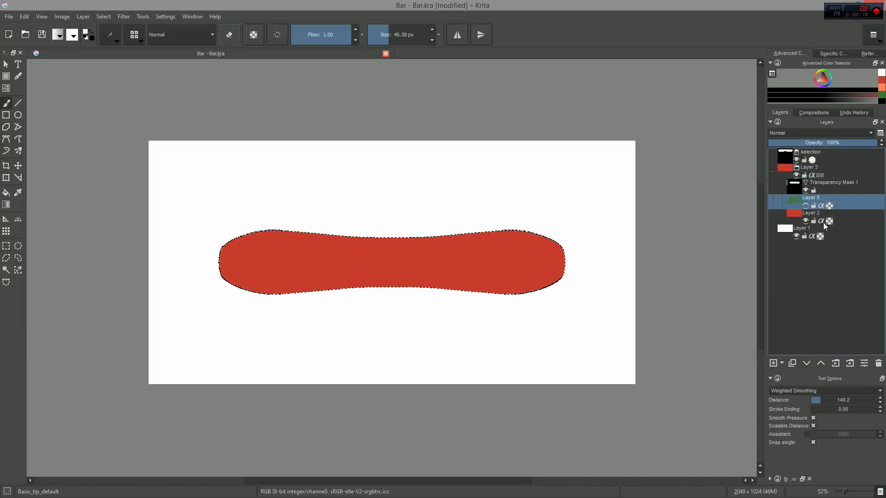
pyautogui.hotkey('ctrl', 'g')
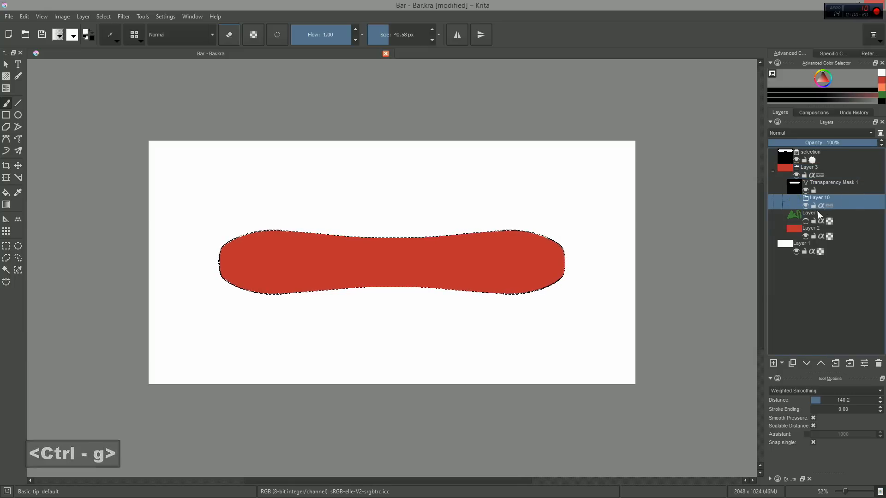
# Shrink the bar-shaped selection by 12 px
pyautogui.click(111, 20)
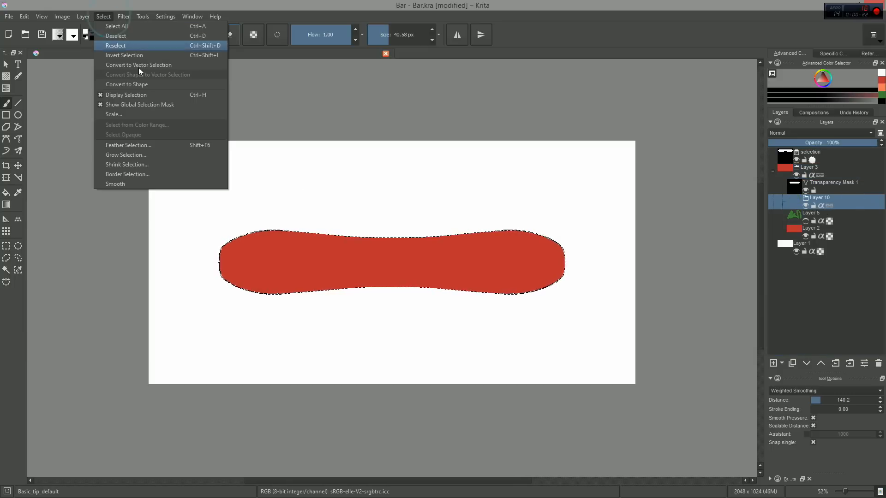
pyautogui.click(172, 161)
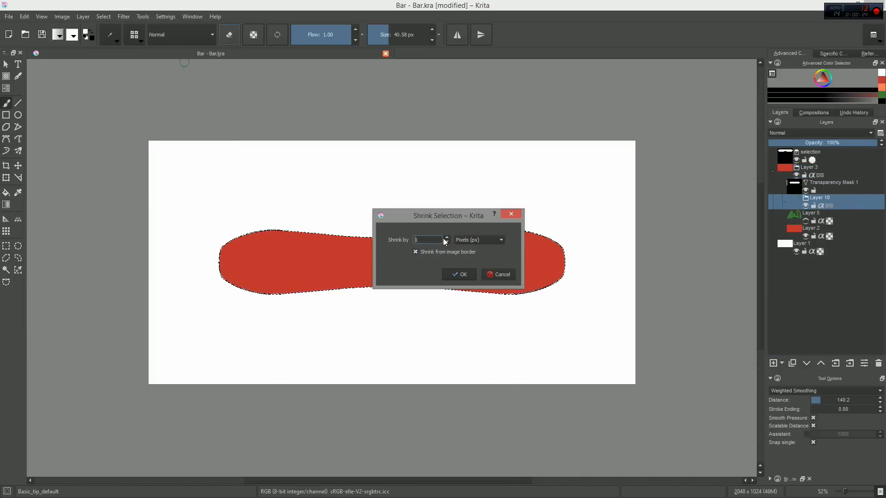
pyautogui.press('Up')
pyautogui.press('Up')
pyautogui.press('Up')
pyautogui.press('Up')
pyautogui.press('Up')
pyautogui.press('Up')
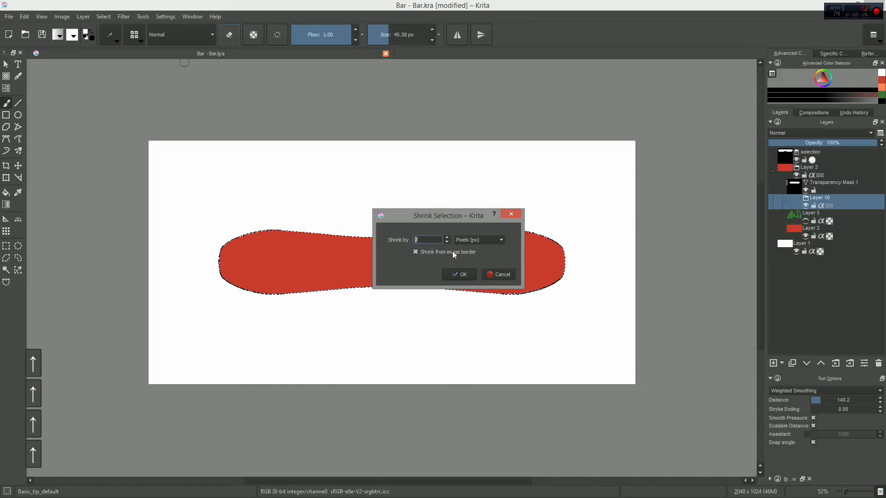
pyautogui.press('Up')
pyautogui.press('Up')
pyautogui.press('Up')
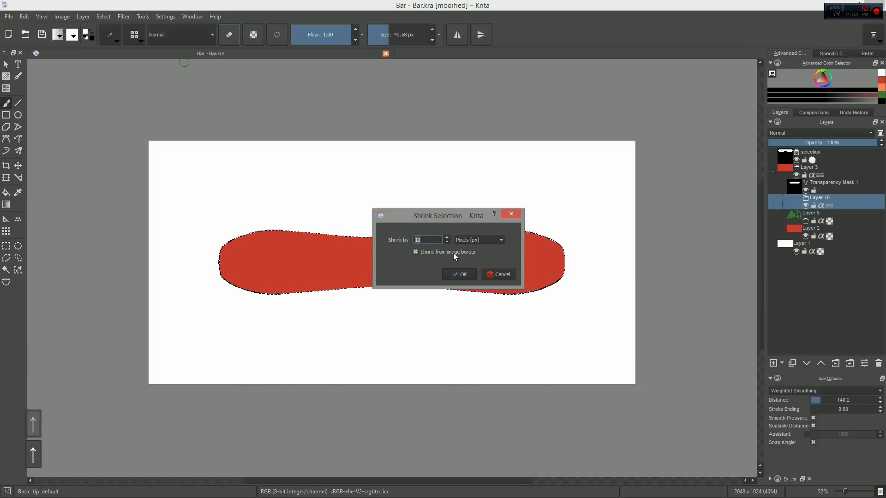
pyautogui.press('Return')
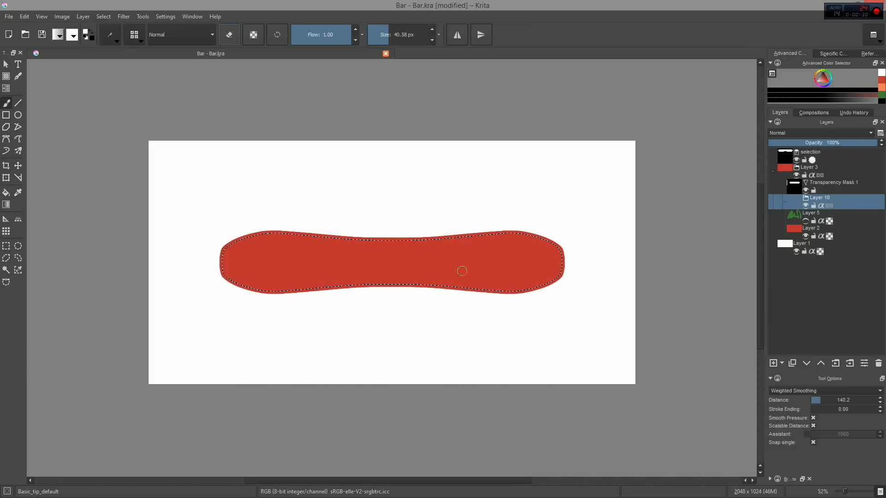
# Add a transparency mask to the Layer 10 group from the shrunken selection and deselect
pyautogui.rightClick(838, 202)
pyautogui.click(821, 311)
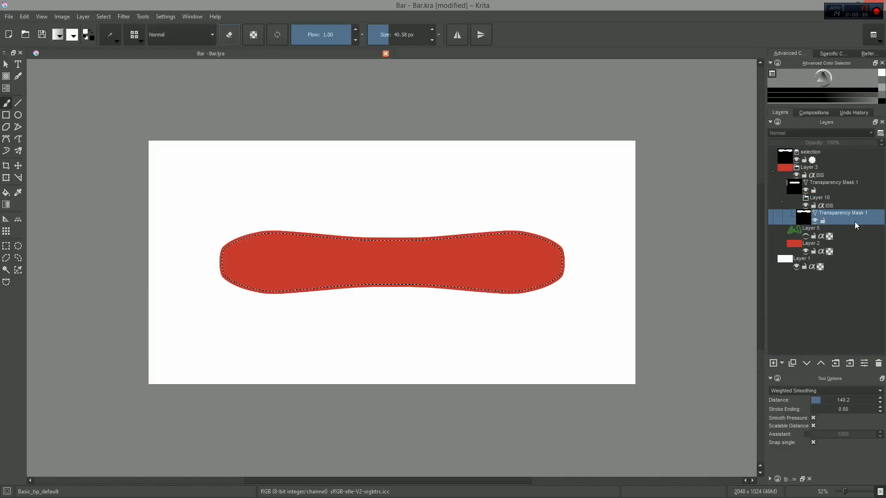
pyautogui.hotkey('ctrl', 'shift', 'a')
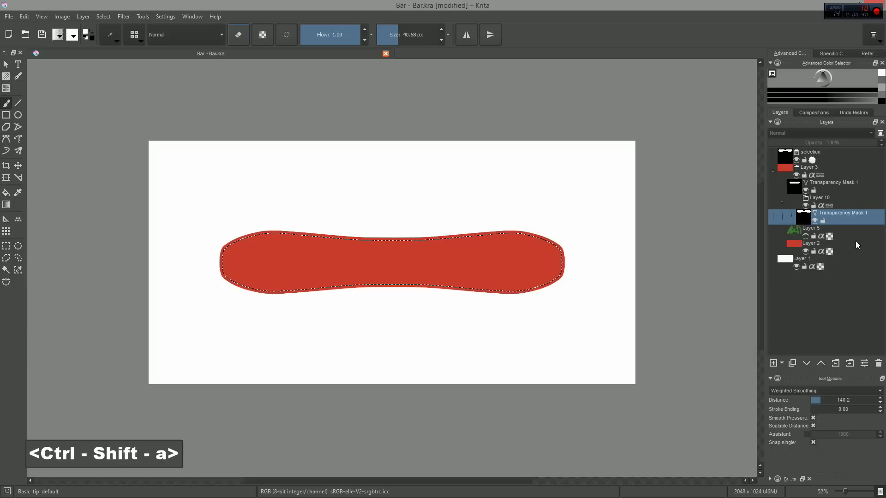
pyautogui.hotkey('ctrl', 'd')
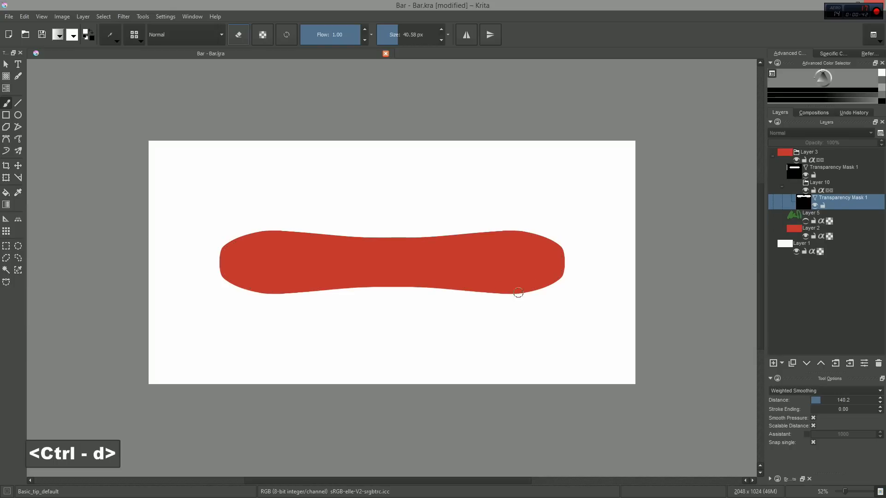
# Try painting white with a brush of about 455 px on a new layer inside the inner group, and undo back past the layer's creation
pyautogui.press('Insert')
pyautogui.moveTo(270, 248)
pyautogui.mouseDown()
pyautogui.moveTo(242, 241)
pyautogui.moveTo(190, 270)
pyautogui.mouseUp()
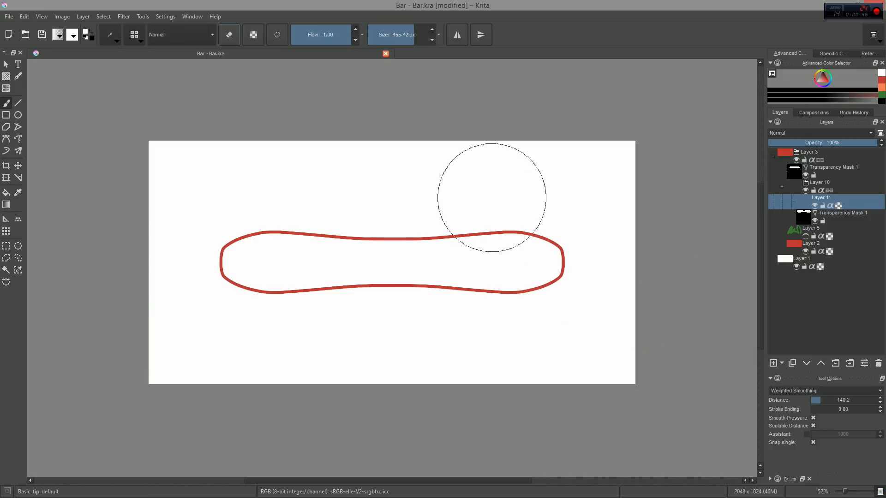
pyautogui.hotkey('ctrl', 'z')
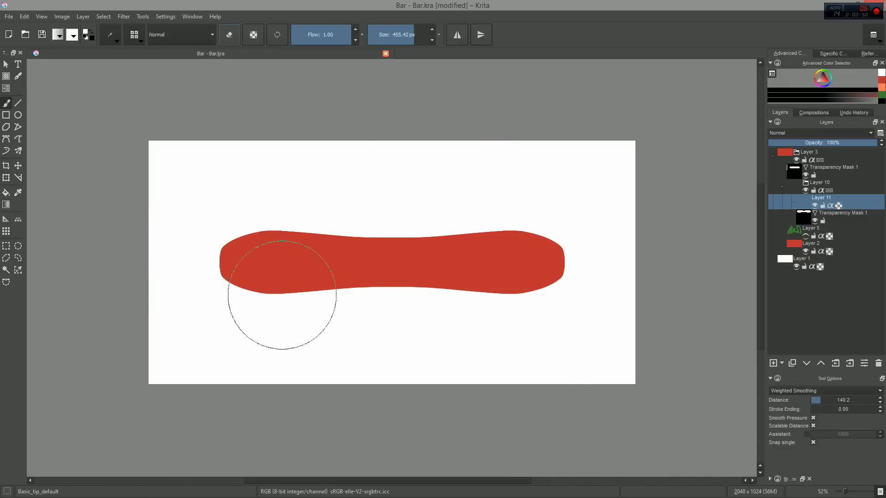
pyautogui.click(848, 216)
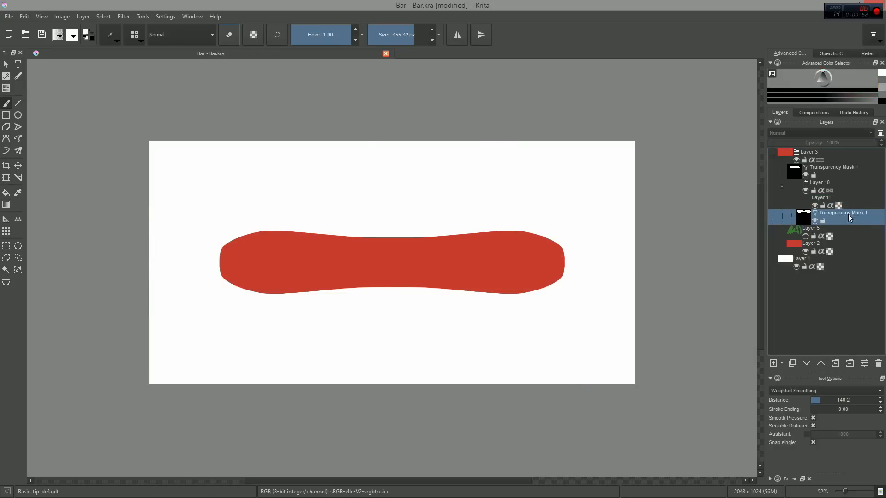
pyautogui.hotkey('ctrl', 'z')
pyautogui.hotkey('ctrl', 'z')
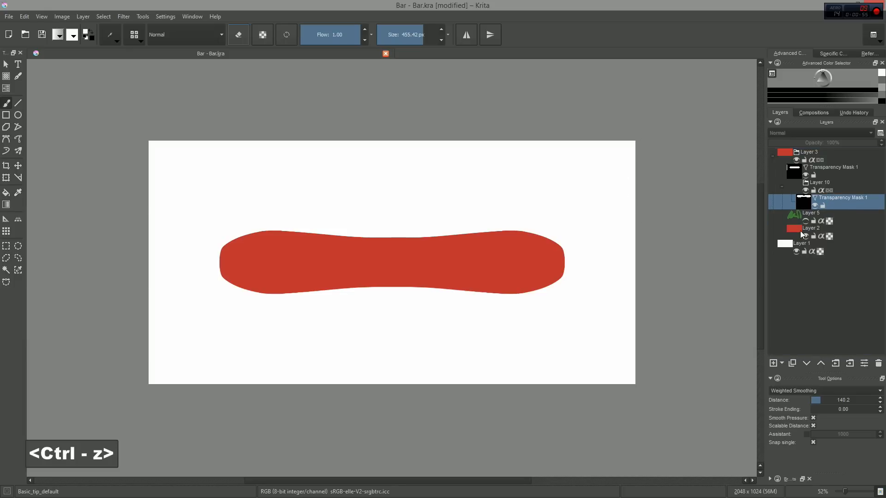
# Restore the shrunken selection and add it to the Layer 10 group as a local selection
pyautogui.click(845, 197)
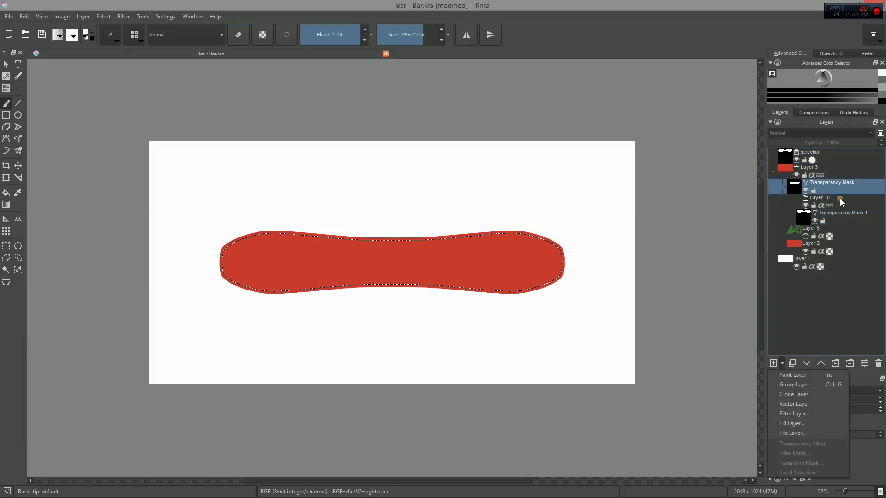
pyautogui.rightClick(840, 199)
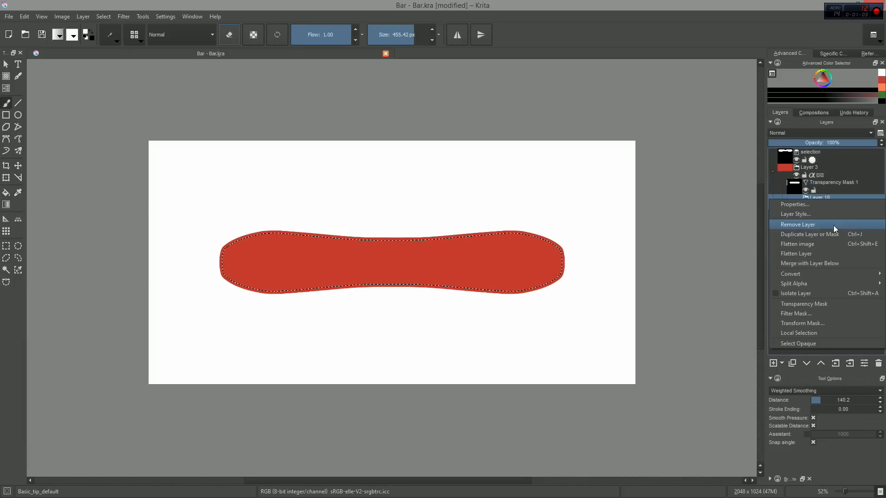
pyautogui.click(813, 332)
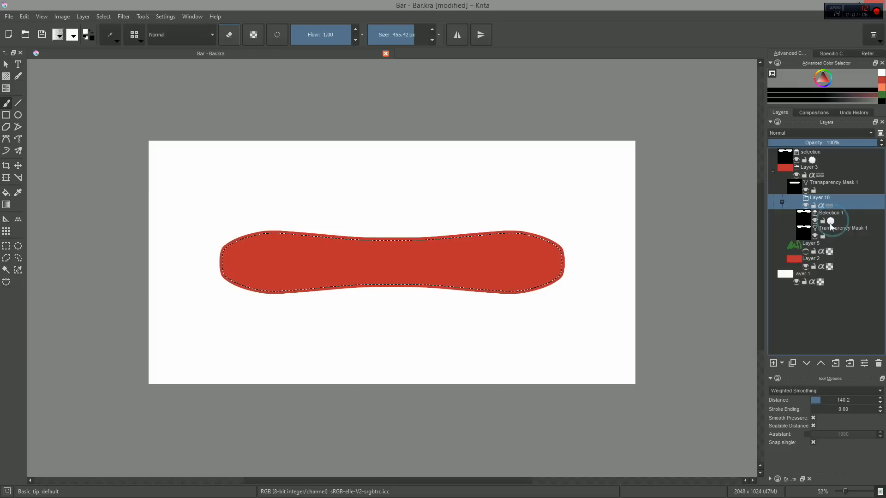
# Invert the local selection of the Layer 10 group
pyautogui.click(841, 219)
pyautogui.click(849, 199)
pyautogui.hotkey('ctrl', 'shift', 'i')
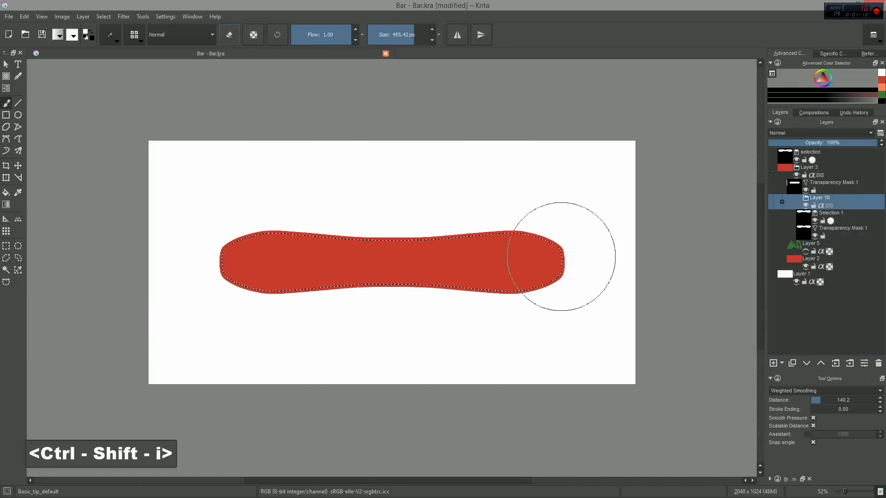
# Add a new paint layer above the Layer 3 group's transparency mask and choose a dark reddish-brown brush colour
pyautogui.click(826, 176)
pyautogui.click(838, 184)
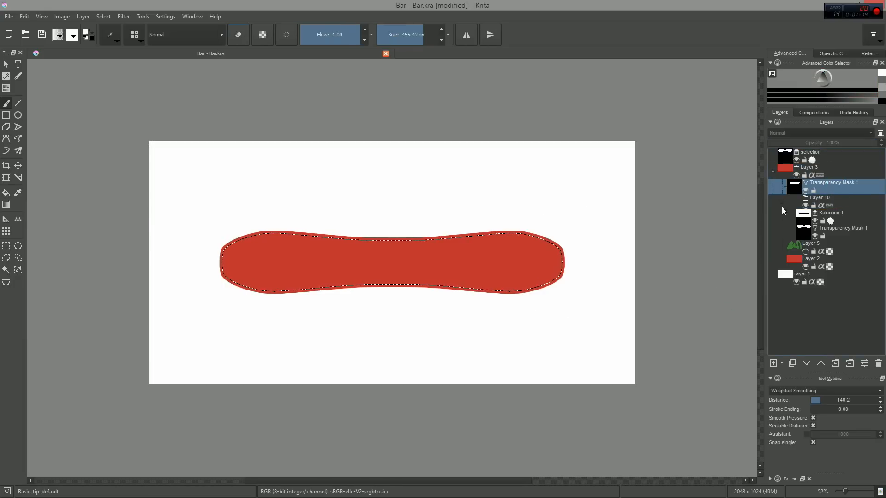
pyautogui.press('Insert')
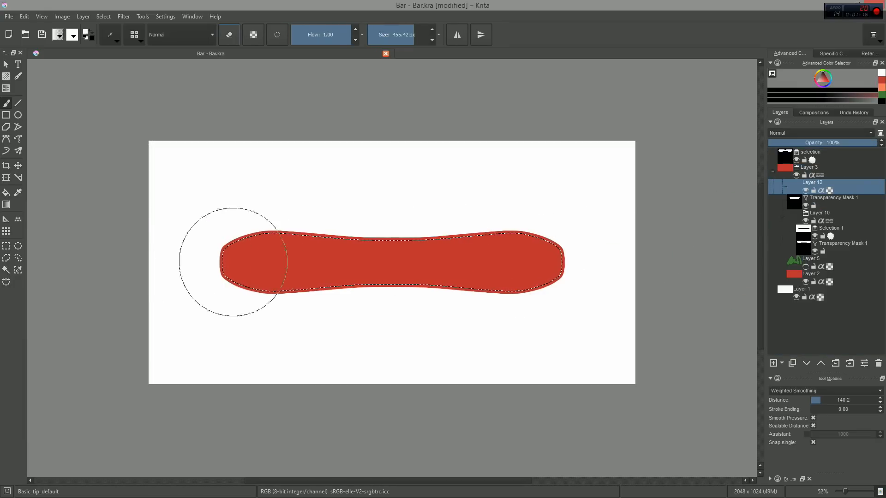
pyautogui.rightClick(303, 245)
pyautogui.click(309, 254)
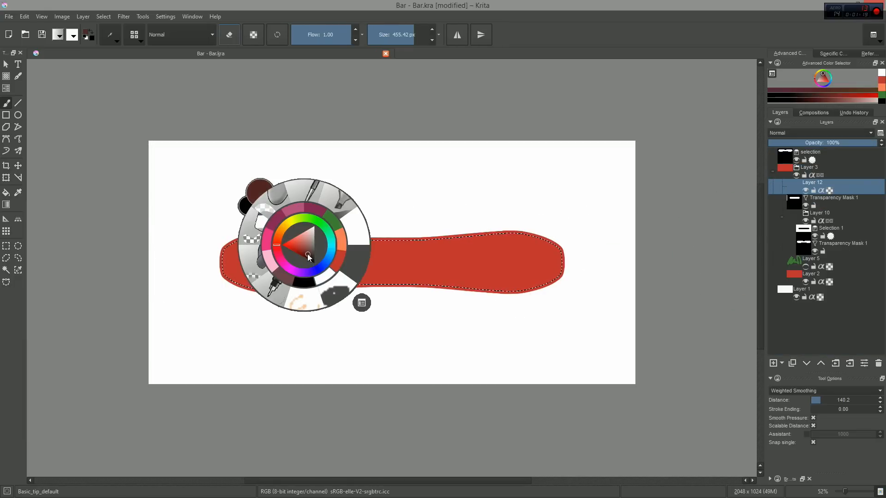
pyautogui.click(306, 255)
pyautogui.click(277, 242)
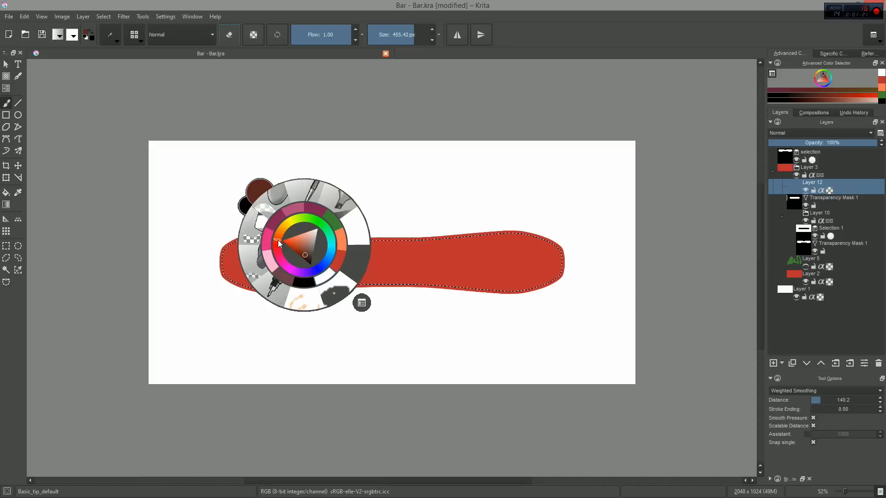
# Invert the active selection, paint the bar's rim dark reddish-brown on the new layer, and deselect
pyautogui.hotkey('ctrl', 'shift', 'i')
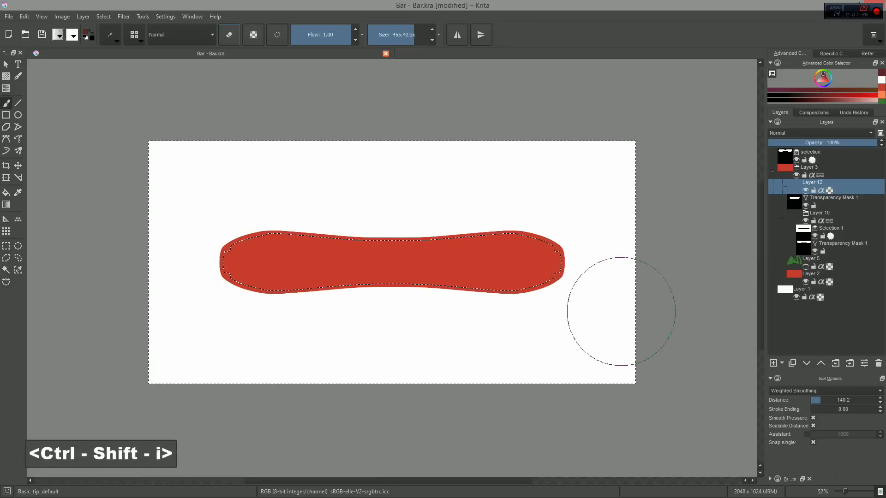
pyautogui.moveTo(243, 224)
pyautogui.mouseDown()
pyautogui.moveTo(211, 273)
pyautogui.moveTo(322, 268)
pyautogui.mouseUp()
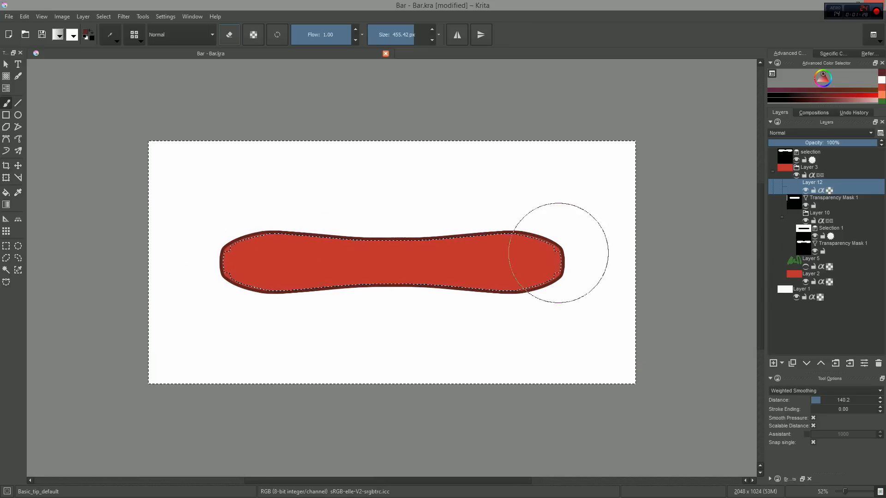
pyautogui.hotkey('ctrl', 'd')
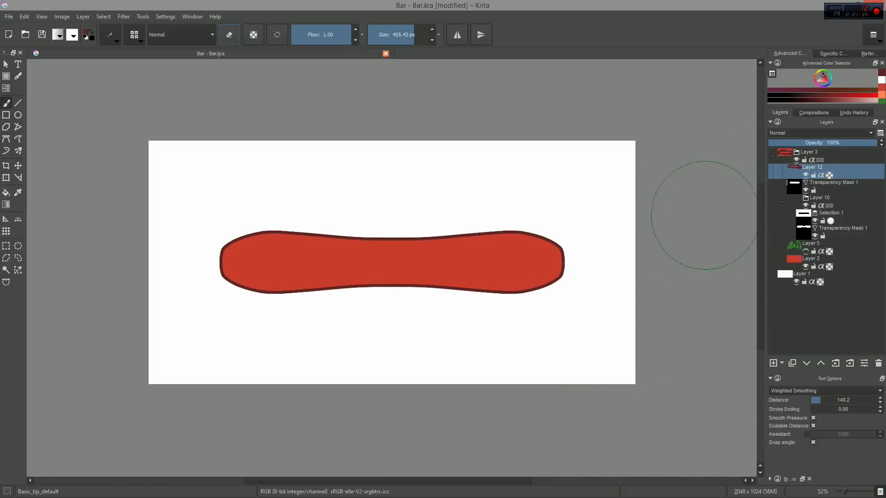
# Turn on alpha lock for the brush, try repainting the rim in a brighter dark red, and undo the stroke
pyautogui.press('/')
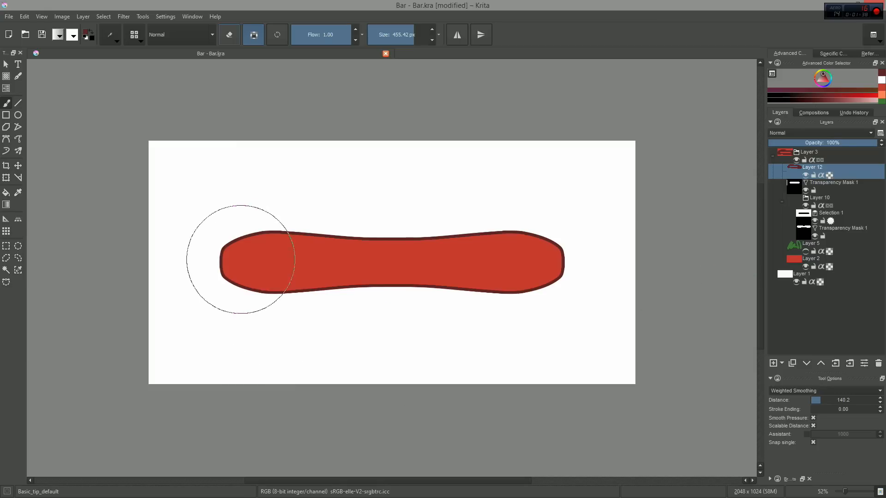
pyautogui.keyDown('ctrl'); pyautogui.click(235, 273); pyautogui.keyUp('ctrl')
pyautogui.rightClick(269, 236)
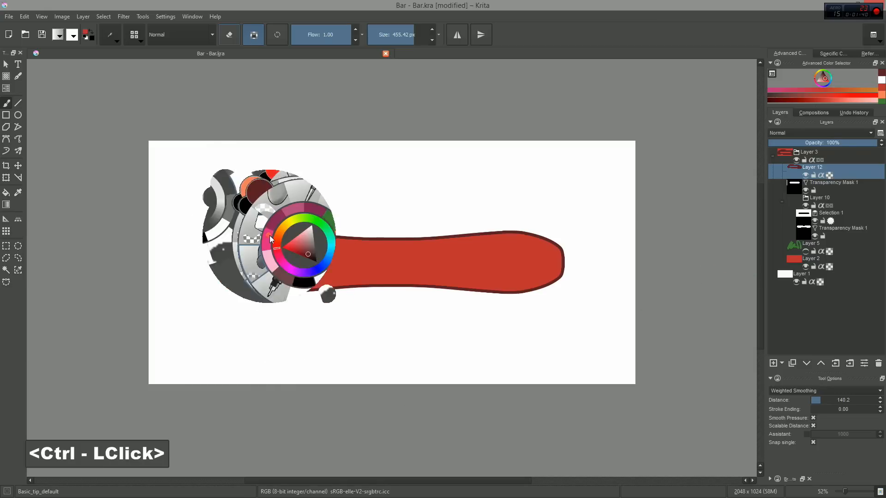
pyautogui.moveTo(262, 237); pyautogui.dragTo(268, 245)
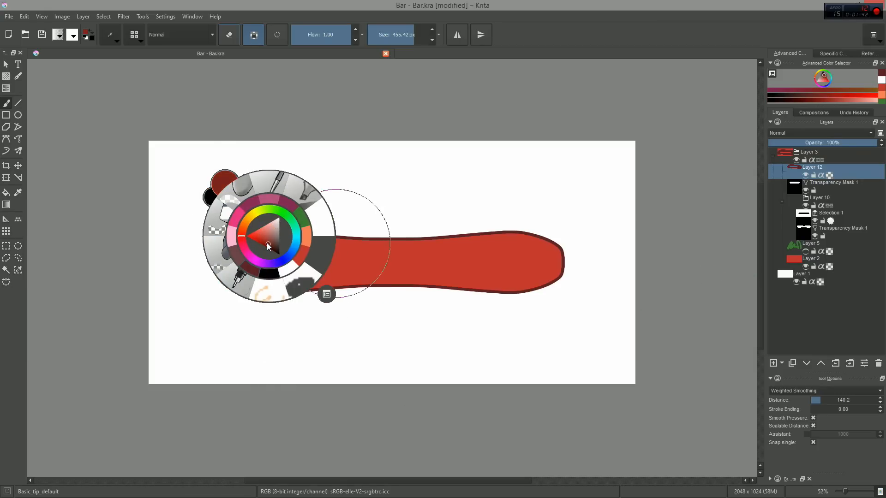
pyautogui.click(409, 211)
pyautogui.moveTo(179, 260); pyautogui.dragTo(208, 256)
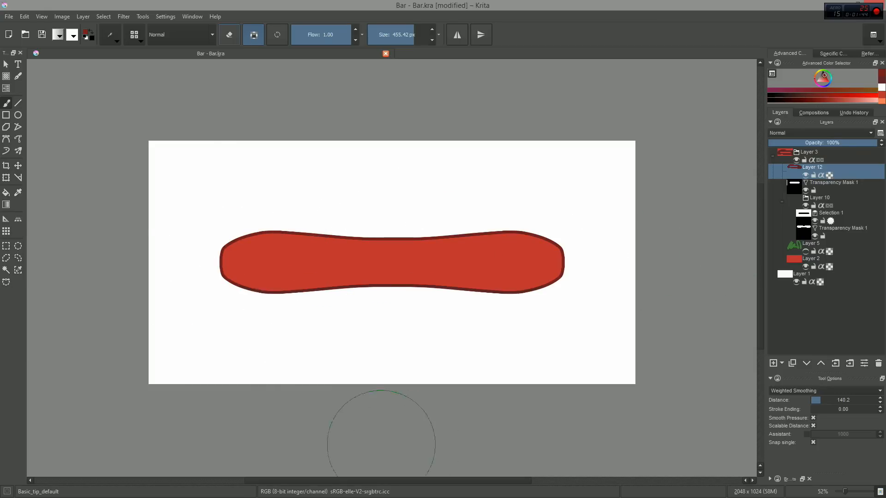
pyautogui.hotkey('ctrl', 'z')
# Repaint the bar's whole rim in a pale pink
pyautogui.rightClick(308, 225)
pyautogui.click(311, 224)
pyautogui.click(152, 271)
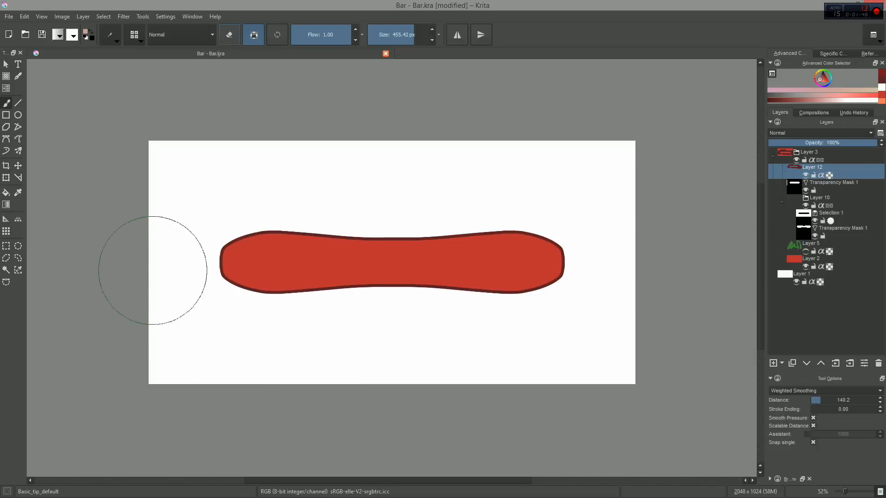
pyautogui.moveTo(158, 253)
pyautogui.mouseDown()
pyautogui.moveTo(488, 212)
pyautogui.moveTo(611, 243)
pyautogui.mouseUp()
pyautogui.moveTo(239, 282)
pyautogui.mouseDown()
pyautogui.moveTo(277, 267)
pyautogui.moveTo(531, 288)
pyautogui.mouseUp()
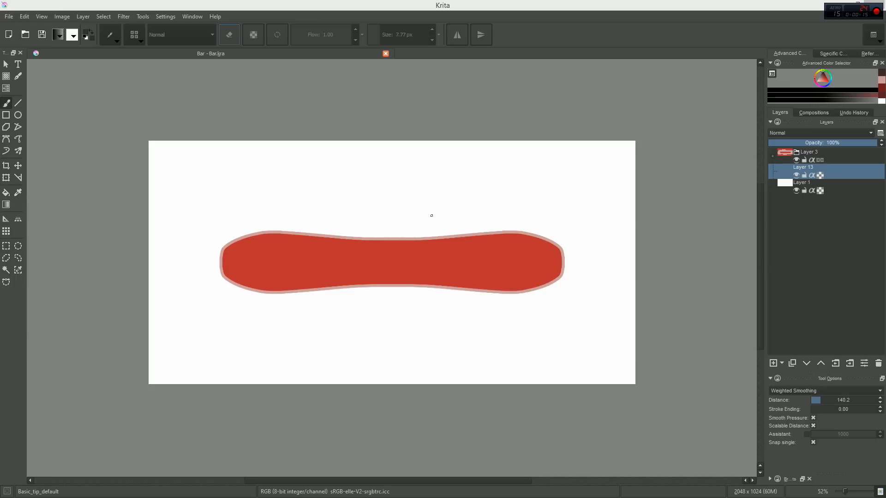
# Sketch a small black C-shaped cross-section profile with short end lines above the middle of the bar
pyautogui.click(372, 167)
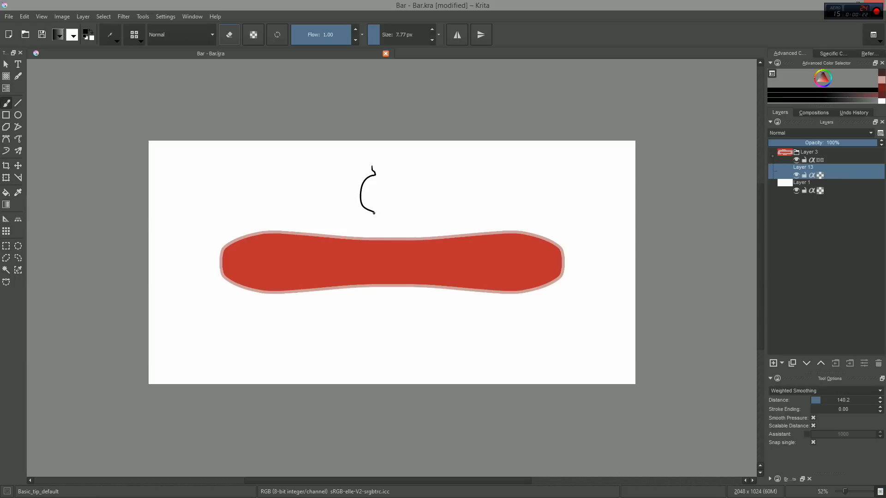
pyautogui.moveTo(372, 215)
pyautogui.mouseDown()
pyautogui.moveTo(374, 197)
pyautogui.moveTo(389, 198)
pyautogui.mouseUp()
pyautogui.hotkey('ctrl', 'z')
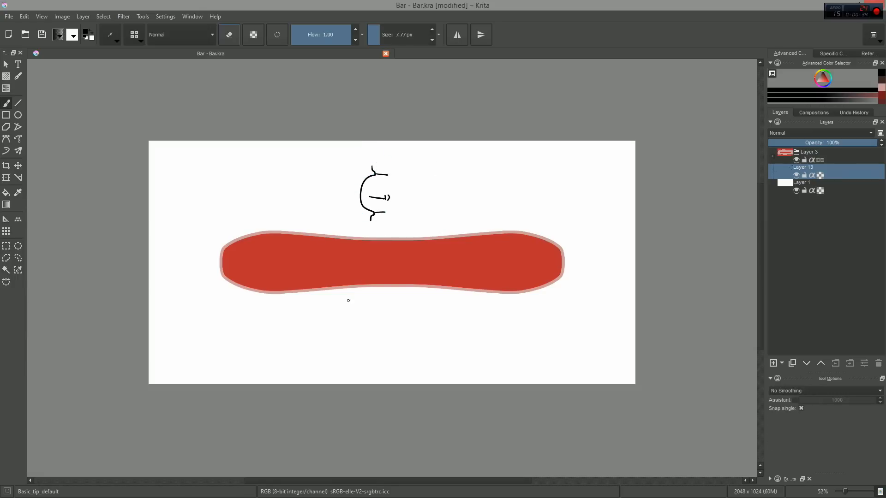
# Sketch a larger black C-shaped profile with doubled ledge lines at both ends, beside the first sketch
pyautogui.moveTo(448, 162)
pyautogui.mouseDown()
pyautogui.moveTo(452, 175)
pyautogui.moveTo(439, 182)
pyautogui.mouseUp()
pyautogui.moveTo(443, 179); pyautogui.dragTo(438, 212)
pyautogui.hotkey('ctrl', 'z')
pyautogui.moveTo(436, 194)
pyautogui.mouseDown()
pyautogui.moveTo(454, 220)
pyautogui.moveTo(447, 233)
pyautogui.moveTo(465, 218)
pyautogui.mouseUp()
pyautogui.moveTo(454, 177); pyautogui.dragTo(462, 176)
pyautogui.moveTo(451, 169); pyautogui.dragTo(463, 169)
# Turn on vertical mirroring, place its axis above the bar, and draw a shallow C-shaped profile with stepped ends
pyautogui.click(482, 36)
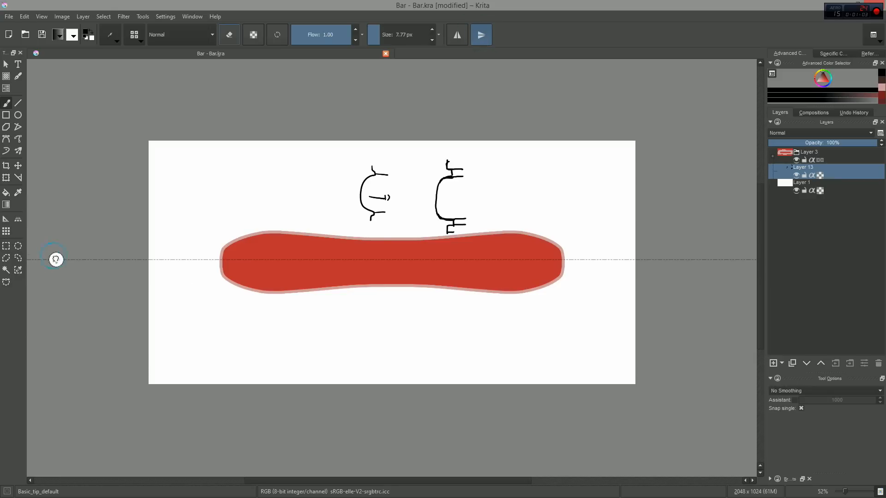
pyautogui.moveTo(55, 263); pyautogui.dragTo(69, 190)
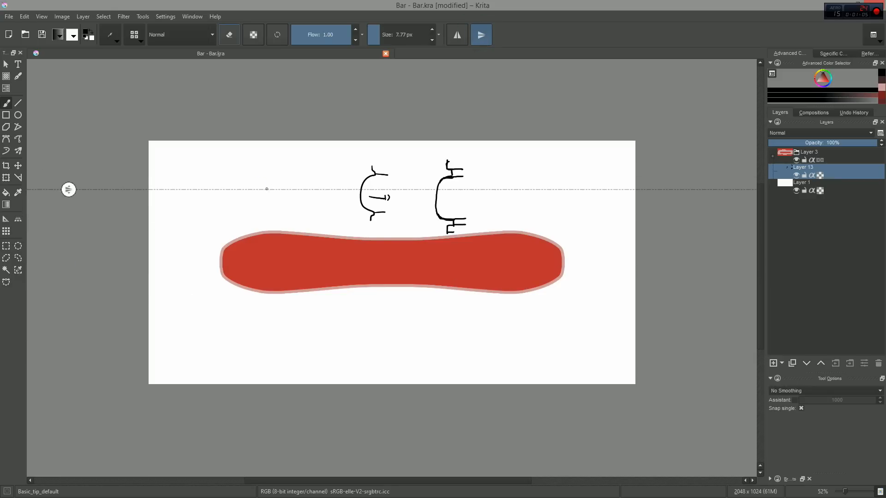
pyautogui.moveTo(267, 189); pyautogui.dragTo(267, 179)
pyautogui.moveTo(273, 172); pyautogui.dragTo(270, 165)
# Transform the sketch layer to shift all three profiles toward the canvas's right edge
pyautogui.hotkey('ctrl', 't')
pyautogui.moveTo(435, 183)
pyautogui.mouseDown()
pyautogui.moveTo(596, 175)
pyautogui.moveTo(589, 174)
pyautogui.mouseUp()
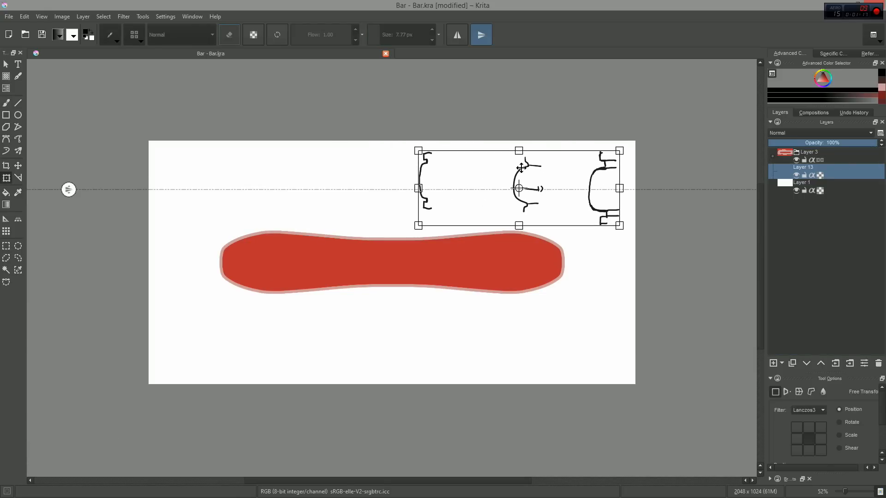
pyautogui.press('Return')
# Select the leftmost profile sketch freehand, move it closer to the middle one, and deselect
pyautogui.press('q')
pyautogui.moveTo(426, 138)
pyautogui.mouseDown()
pyautogui.moveTo(394, 238)
pyautogui.moveTo(457, 155)
pyautogui.mouseUp()
pyautogui.press('v')
pyautogui.moveTo(426, 197); pyautogui.dragTo(482, 203)
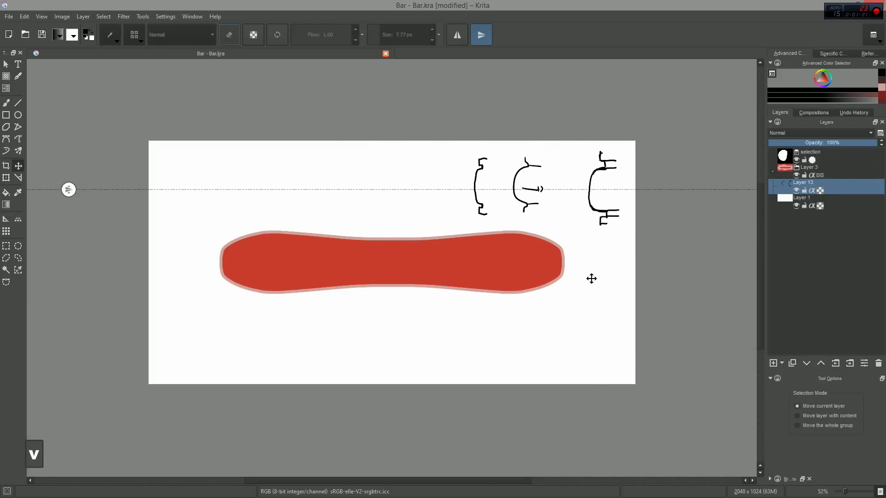
pyautogui.hotkey('ctrl', 'd')
pyautogui.press('b')
# Select the bar's red base layer from the canvas and add a new paint layer above it
pyautogui.press('v')
pyautogui.press('r')
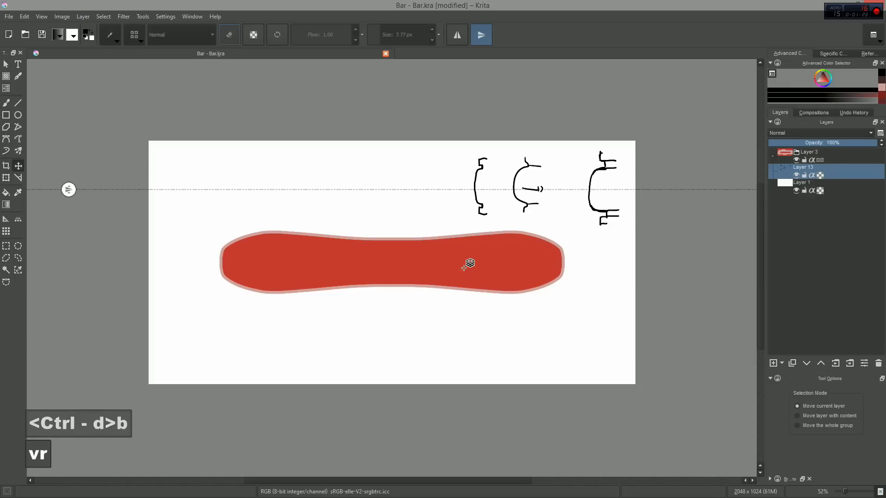
pyautogui.click(477, 269)
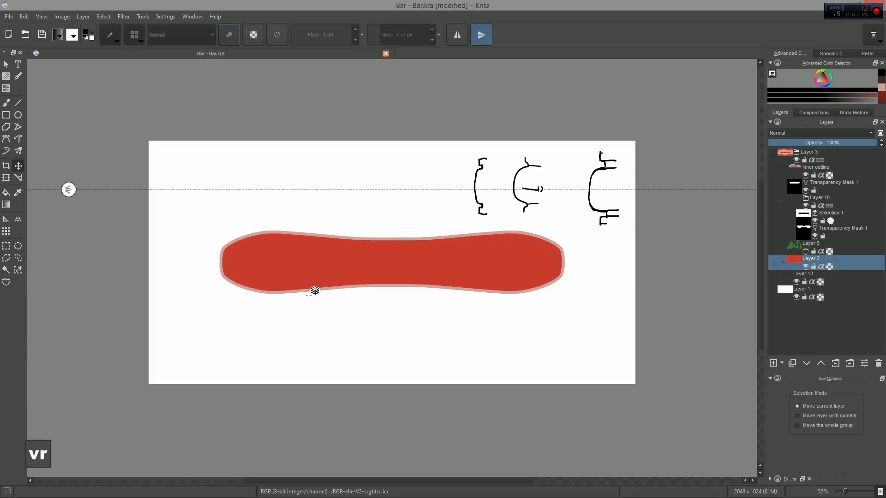
pyautogui.press('Insert')
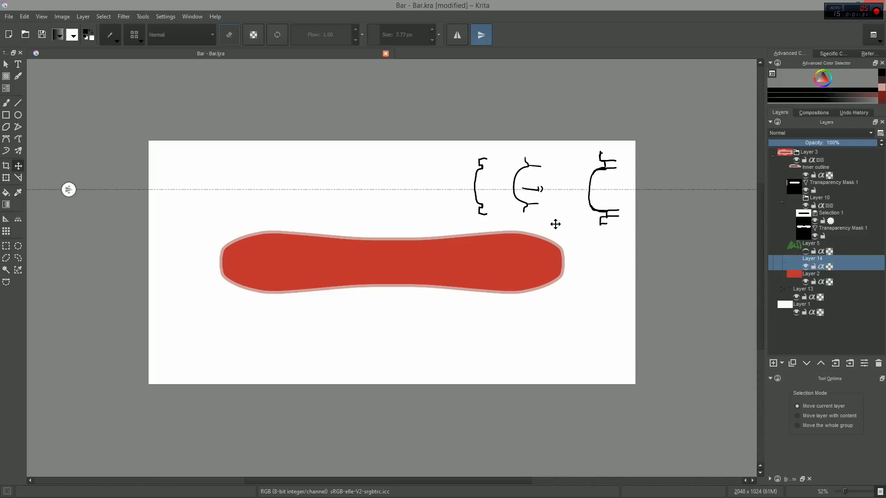
# Try short black brush marks near the bar's upper and lower edges, undoing each one
pyautogui.press('b')
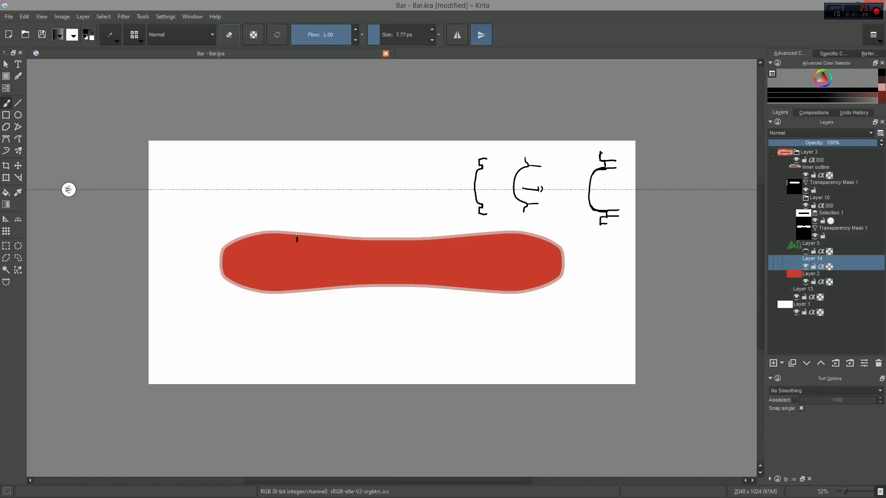
pyautogui.hotkey('ctrl', 'z')
pyautogui.moveTo(302, 290); pyautogui.dragTo(302, 282)
pyautogui.hotkey('ctrl', 'z')
pyautogui.moveTo(289, 235); pyautogui.dragTo(289, 241)
pyautogui.hotkey('ctrl', 'z')
pyautogui.moveTo(285, 242); pyautogui.dragTo(303, 243)
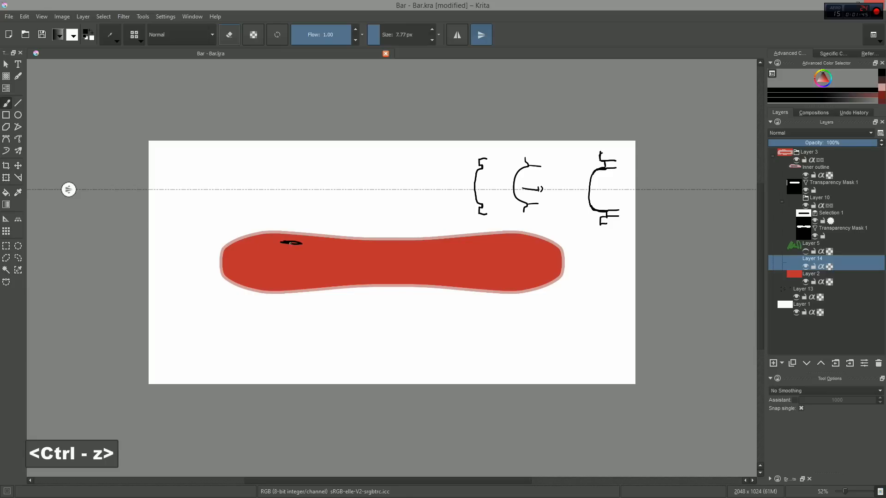
pyautogui.hotkey('ctrl', 'z')
# Change the brush colour to white, try highlight strokes along the bar's upper edge, and undo them
pyautogui.press('d')
pyautogui.press('x')
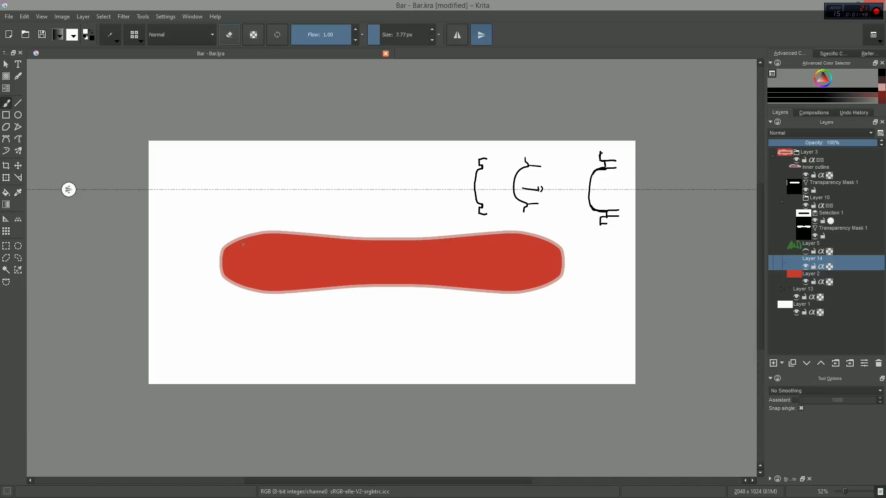
pyautogui.moveTo(240, 249)
pyautogui.mouseDown()
pyautogui.moveTo(285, 239)
pyautogui.moveTo(338, 245)
pyautogui.mouseUp()
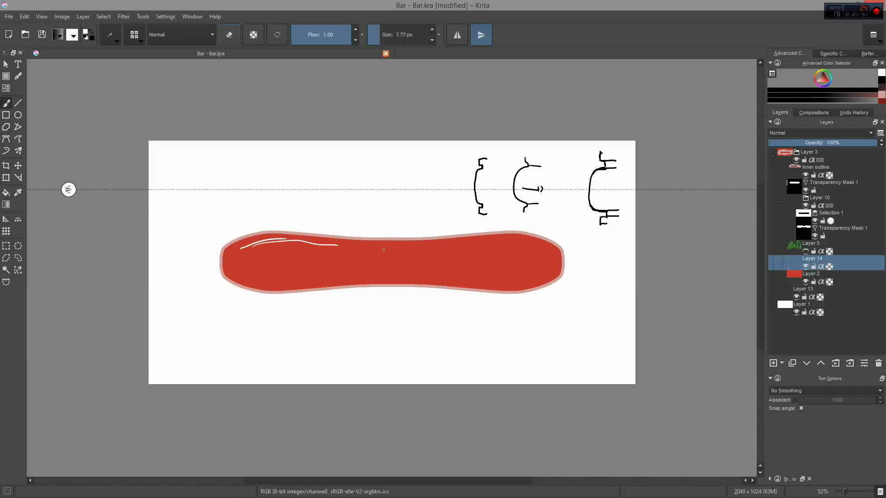
pyautogui.moveTo(427, 249); pyautogui.dragTo(526, 242)
pyautogui.hotkey('ctrl', 'z')
pyautogui.hotkey('ctrl', 'z')
pyautogui.hotkey('ctrl', 'z')
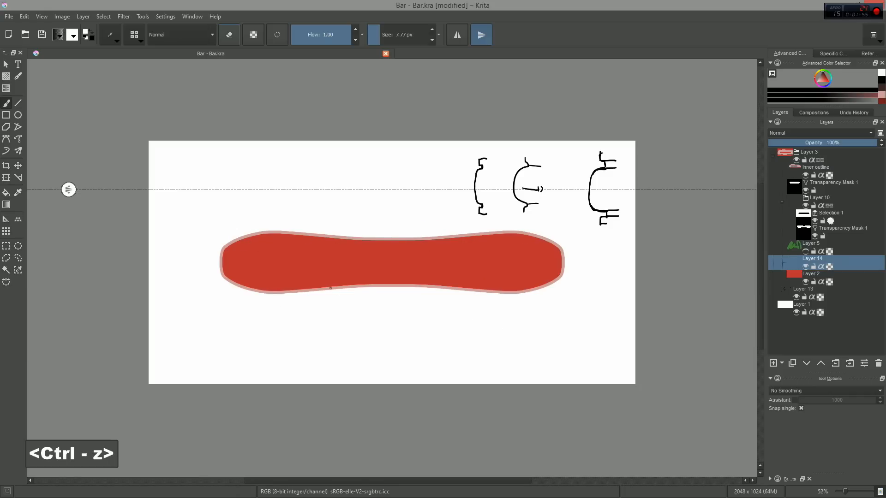
# Try a white highlight along the bar's lower edge and a vertical line across its middle, undoing each
pyautogui.moveTo(253, 280); pyautogui.dragTo(366, 279)
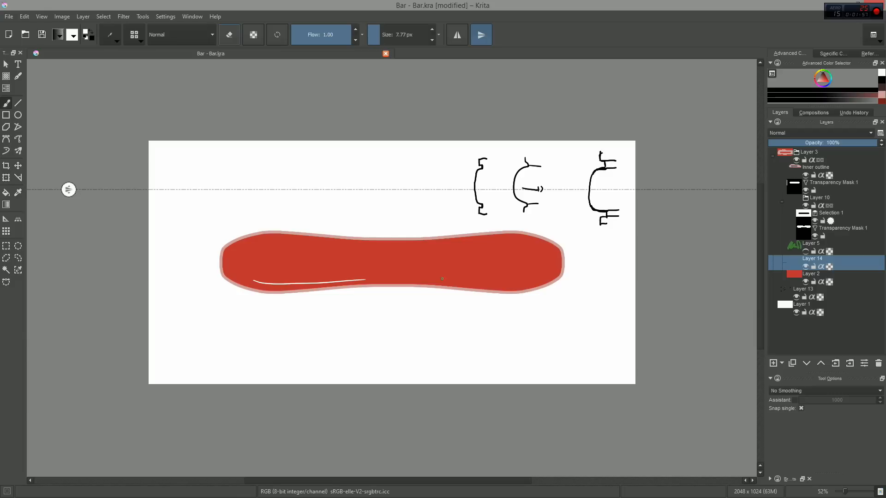
pyautogui.hotkey('ctrl', 'z')
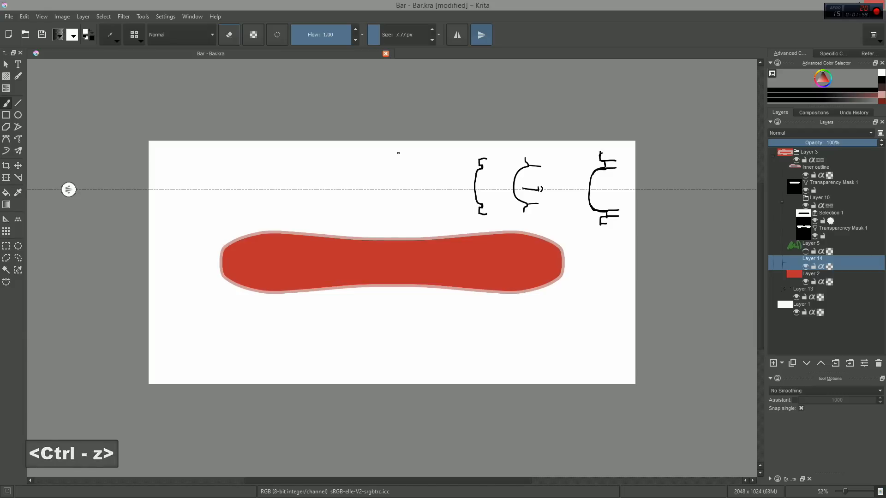
pyautogui.moveTo(370, 239); pyautogui.dragTo(374, 286)
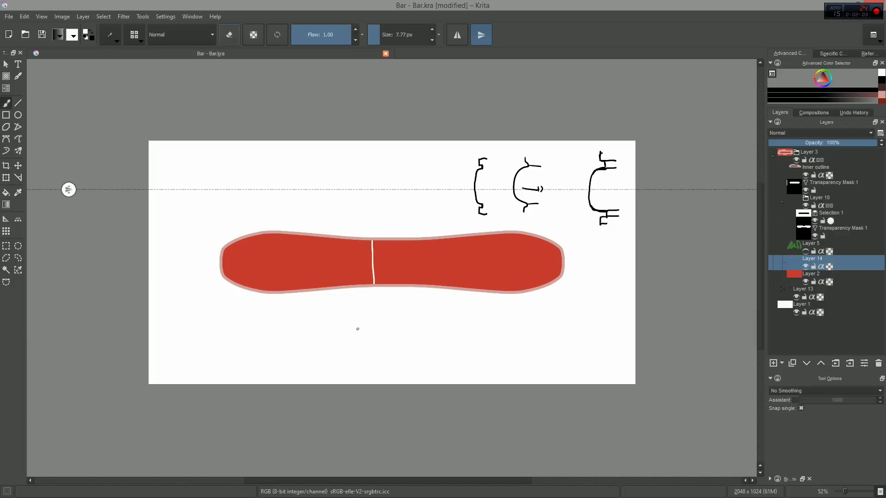
pyautogui.hotkey('ctrl', 'z')
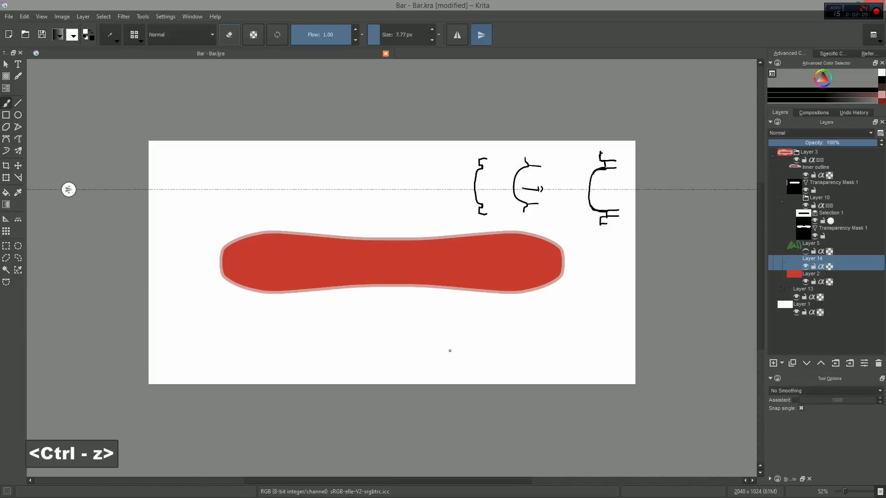
# Set Layer 14's blending mode to Overlay and move it out of the Layer 3 group, directly below it
pyautogui.click(779, 133)
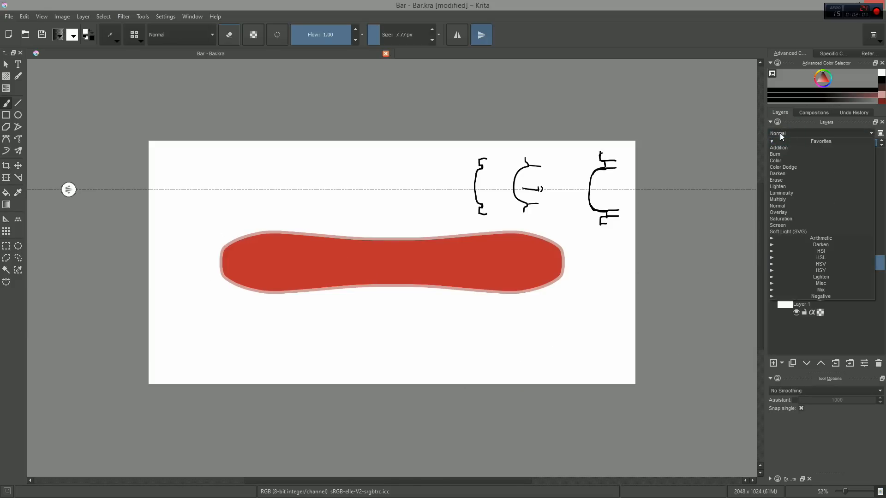
pyautogui.click(787, 211)
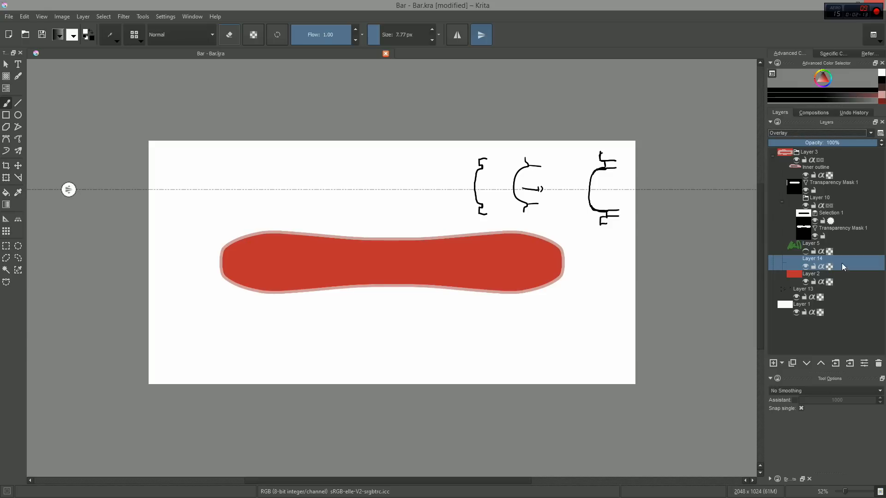
pyautogui.moveTo(842, 264); pyautogui.dragTo(839, 162)
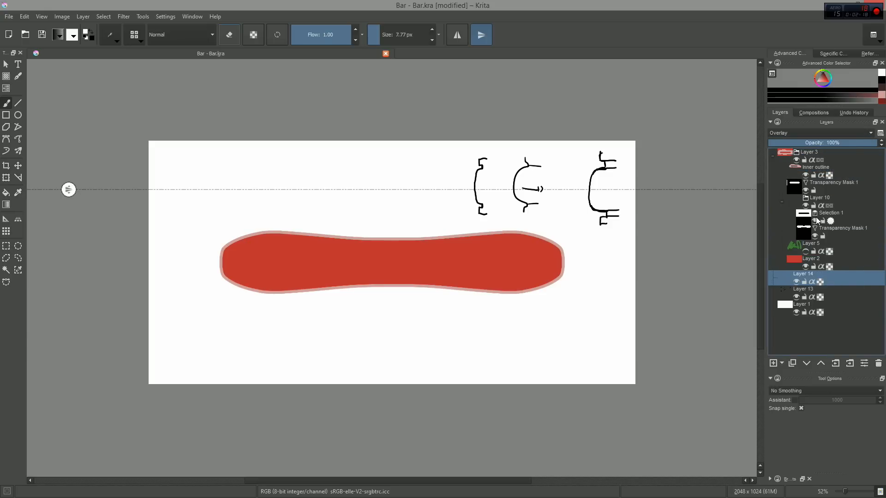
# Move Layer 14 to the top of the Layer 3 group and draw a white Foreground to Transparent linear gradient downward over the bar
pyautogui.moveTo(839, 280); pyautogui.dragTo(846, 155)
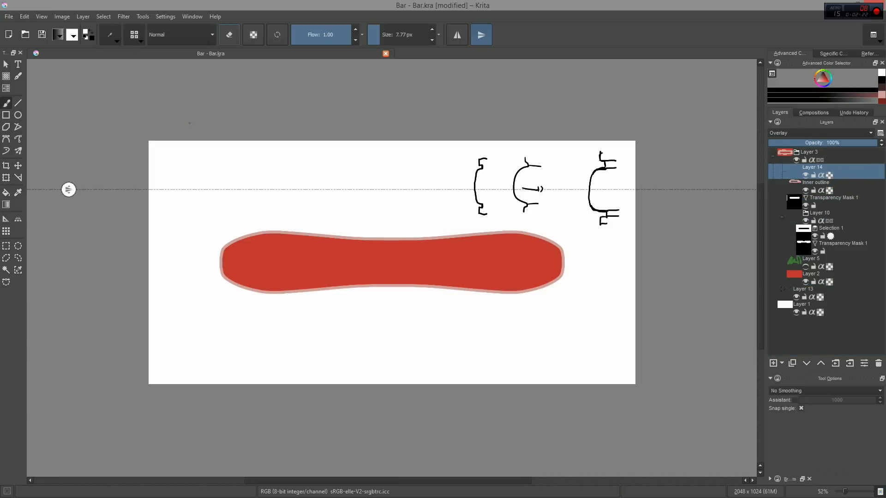
pyautogui.hotkey('shift', 'g')
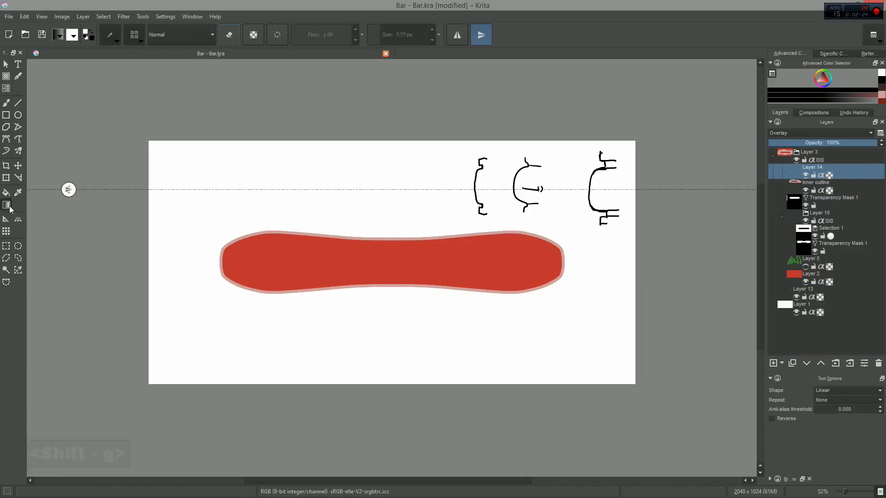
pyautogui.click(60, 38)
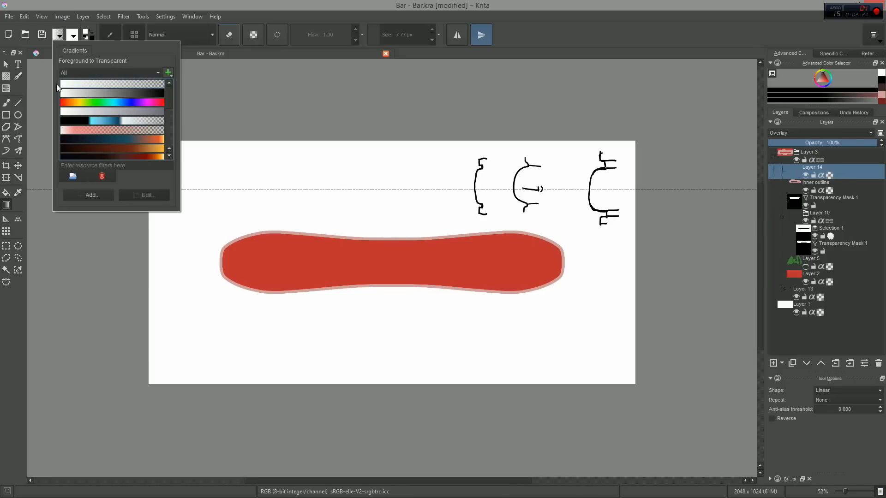
pyautogui.click(374, 102)
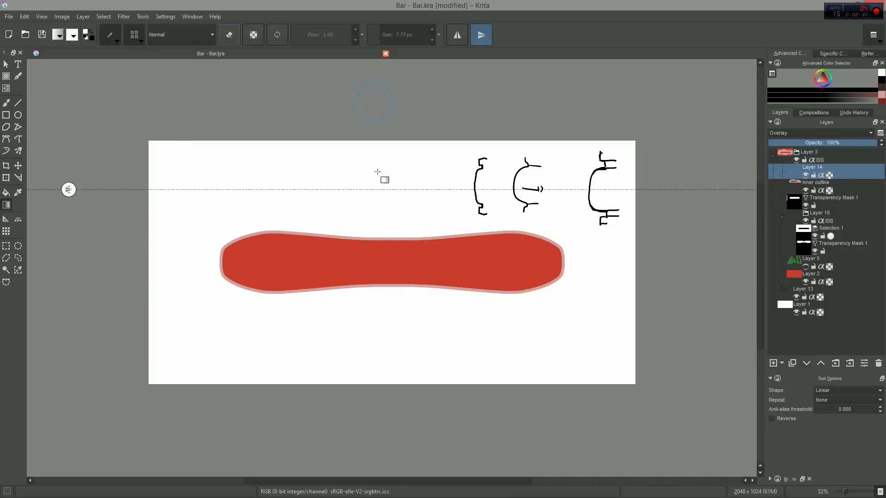
pyautogui.moveTo(388, 214); pyautogui.dragTo(418, 400)
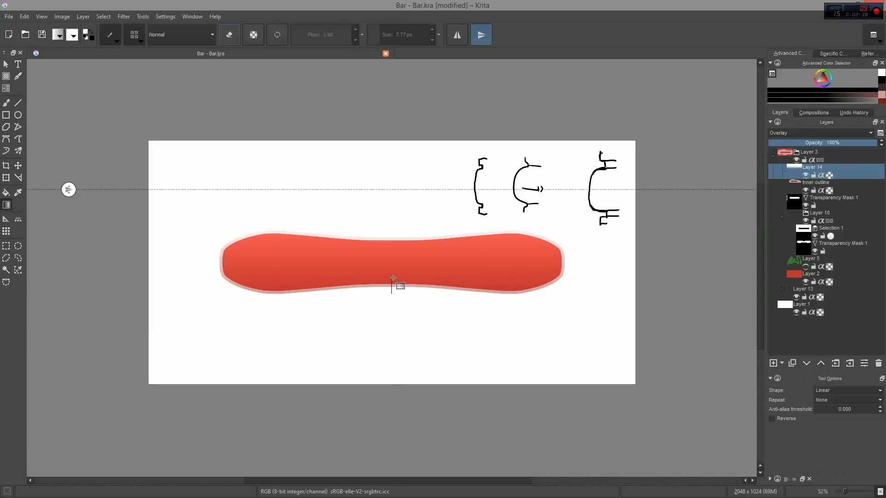
# Add a short white-to-transparent gradient rising from just below the bar's lower edge, undoing the unsuitable attempt
pyautogui.moveTo(395, 283); pyautogui.dragTo(404, 308)
pyautogui.hotkey('ctrl', 'z')
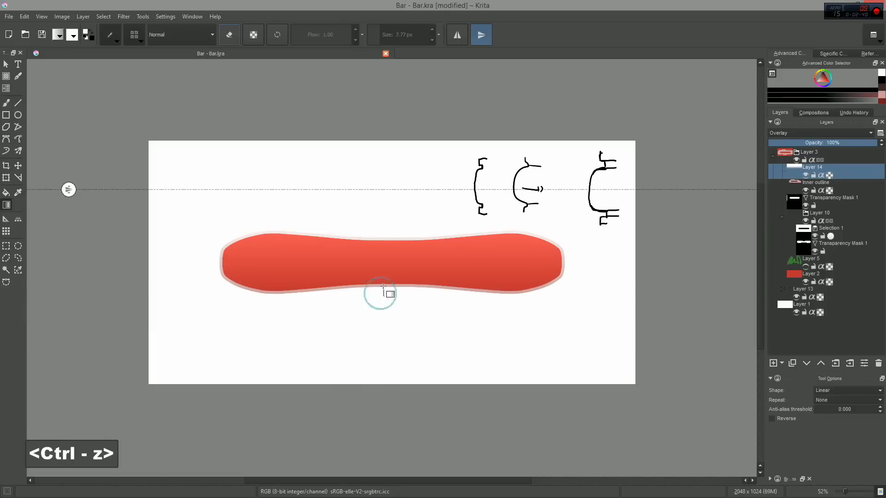
pyautogui.hotkey('ctrl', 'z')
pyautogui.moveTo(392, 303); pyautogui.dragTo(393, 276)
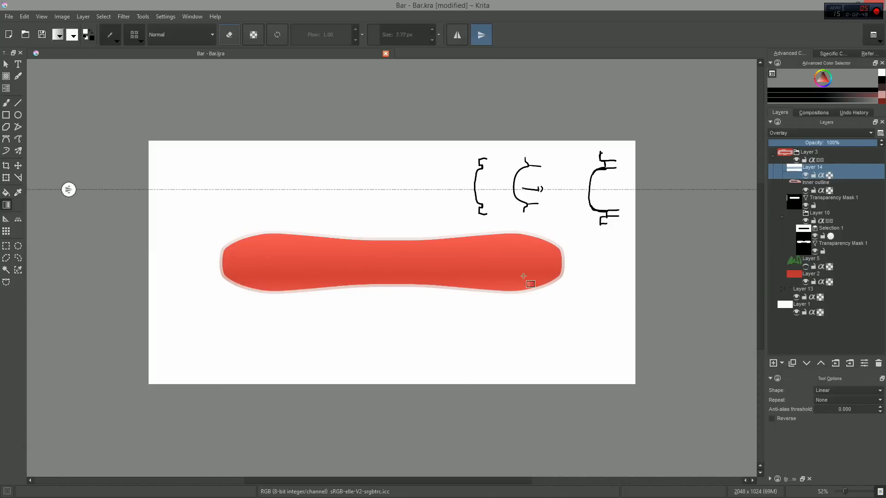
# Switch back to the brush and choose the Airbrush_linear_noisy preset, undoing the test stroke
pyautogui.press('b')
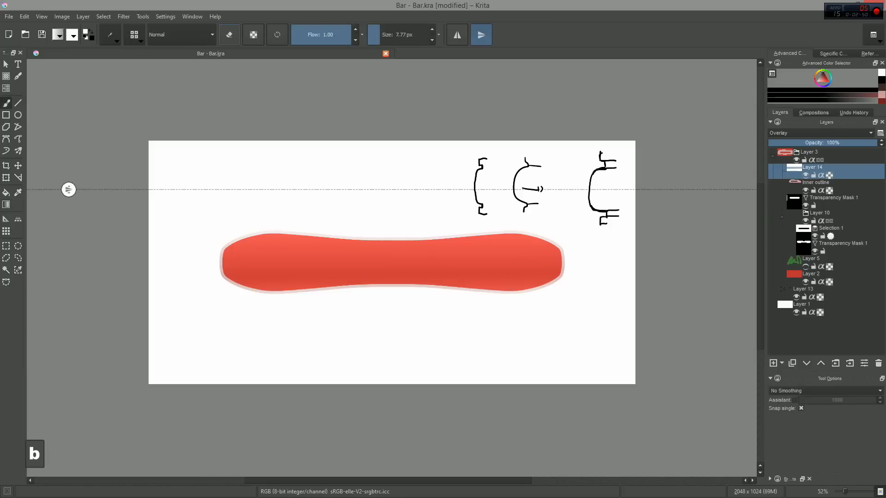
pyautogui.rightClick(359, 264)
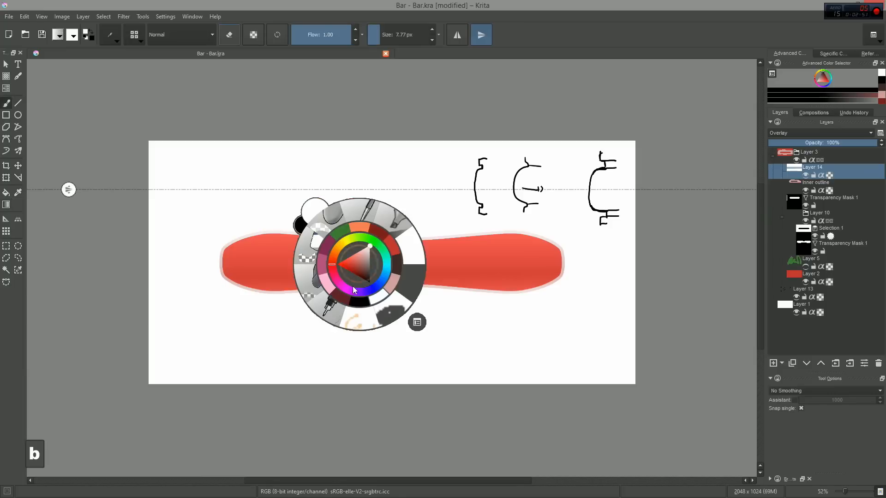
pyautogui.click(134, 34)
pyautogui.click(181, 77)
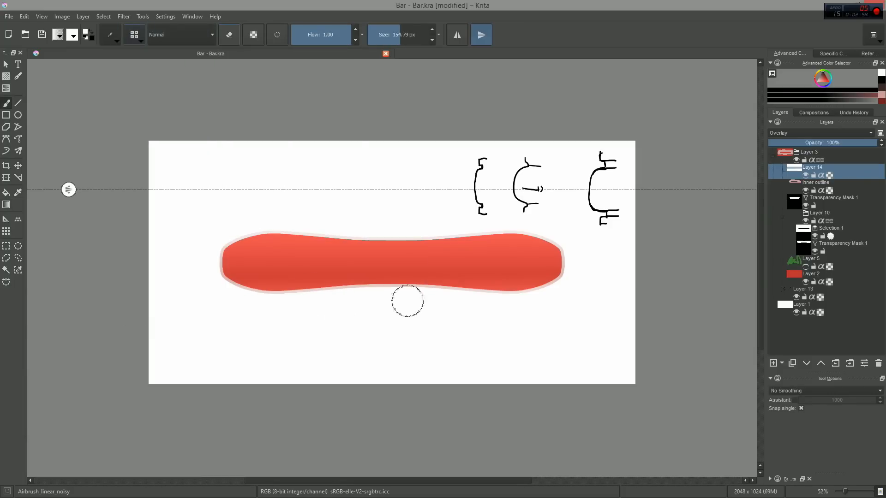
pyautogui.hotkey('ctrl', 'z')
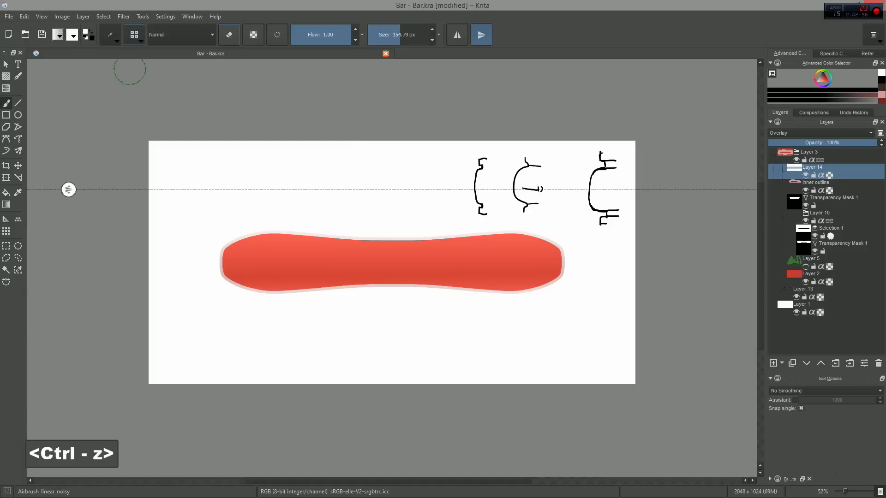
pyautogui.click(134, 34)
pyautogui.click(181, 74)
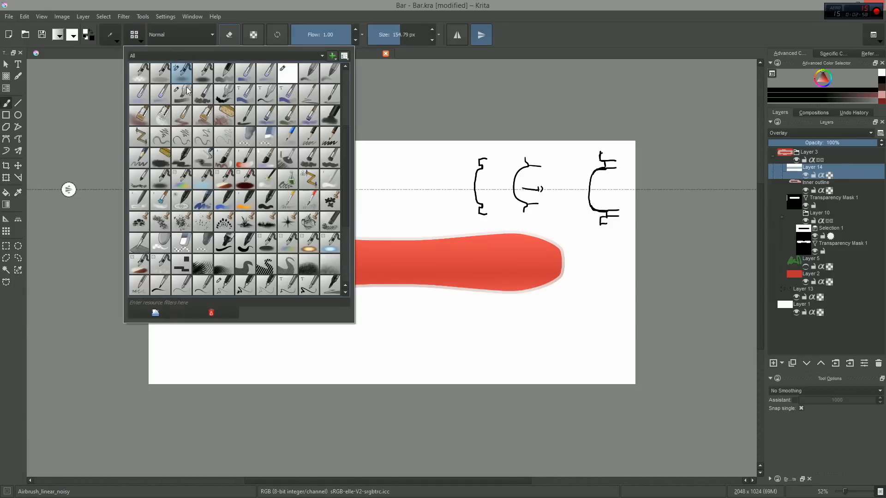
pyautogui.click(423, 306)
# Enlarge the airbrush to about 350 px, try a soft white stroke along the bar's lower half, and undo it
pyautogui.moveTo(358, 267); pyautogui.dragTo(445, 267)
pyautogui.moveTo(329, 281); pyautogui.dragTo(405, 280)
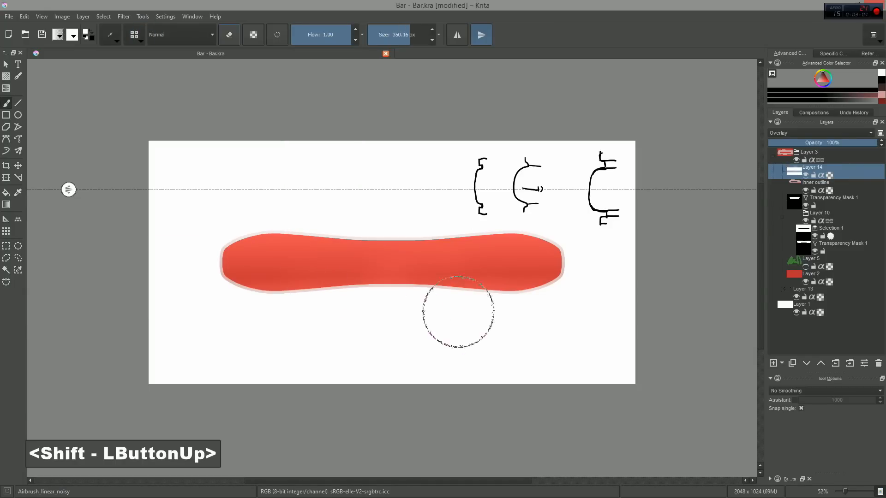
pyautogui.hotkey('ctrl', 'z')
pyautogui.moveTo(336, 307); pyautogui.dragTo(250, 303)
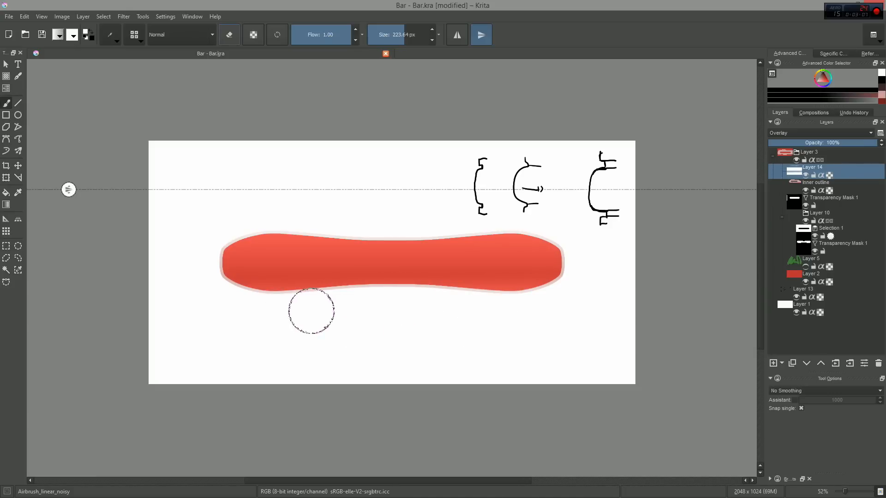
# Soften Layer 14's highlights with the airbrush in erase mode at about 131 px and lower the layer's opacity
pyautogui.press('e')
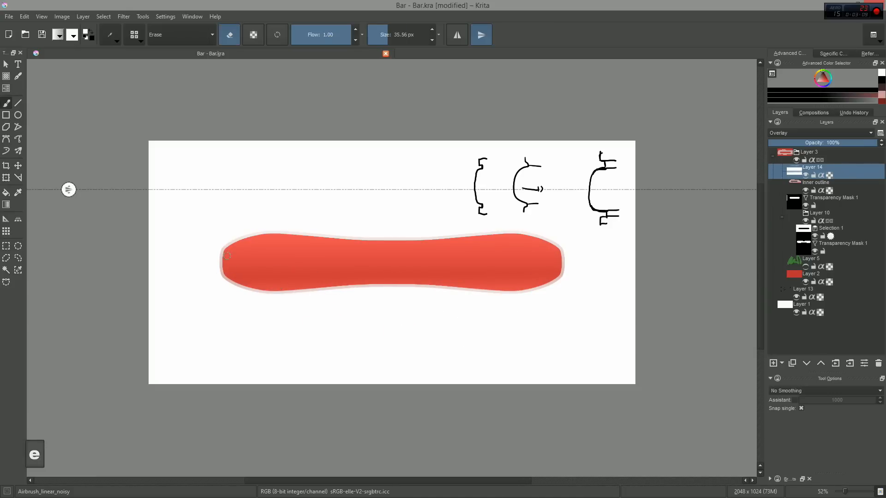
pyautogui.moveTo(193, 265); pyautogui.dragTo(237, 273)
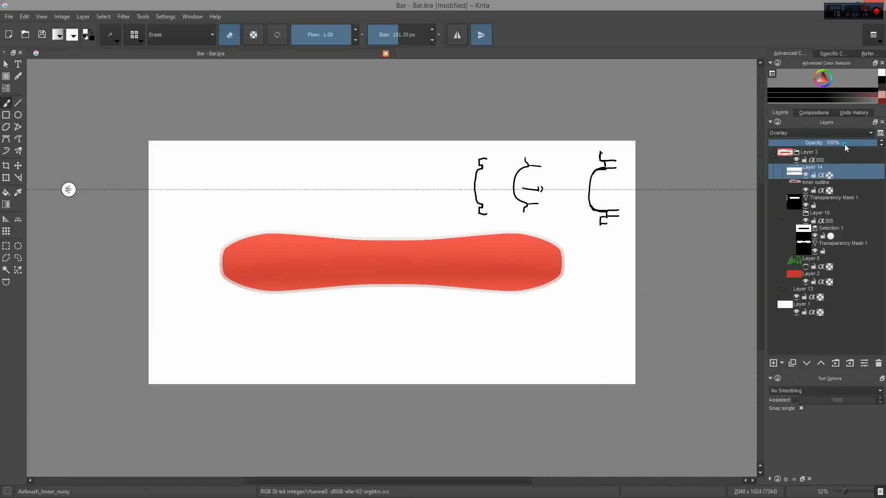
pyautogui.moveTo(844, 144); pyautogui.dragTo(826, 143)
# Select the opaque area of the Layer 3 group and shrink the selection by 36 px
pyautogui.click(793, 153)
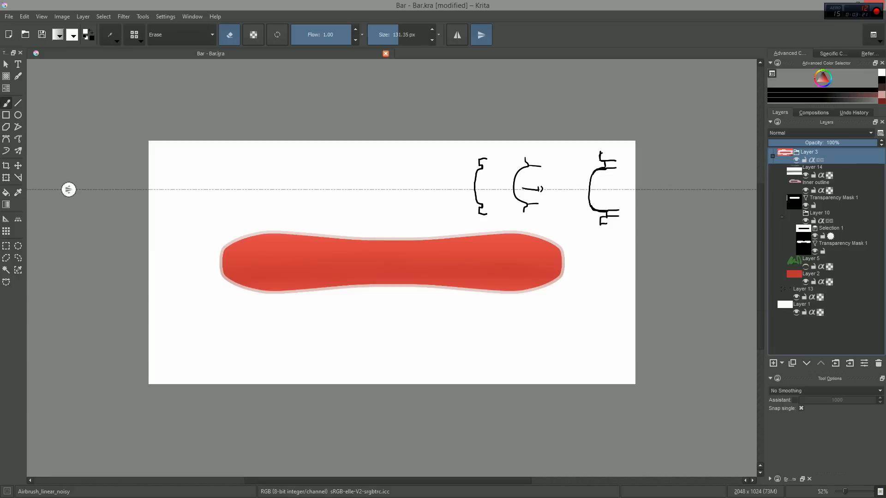
pyautogui.rightClick(827, 156)
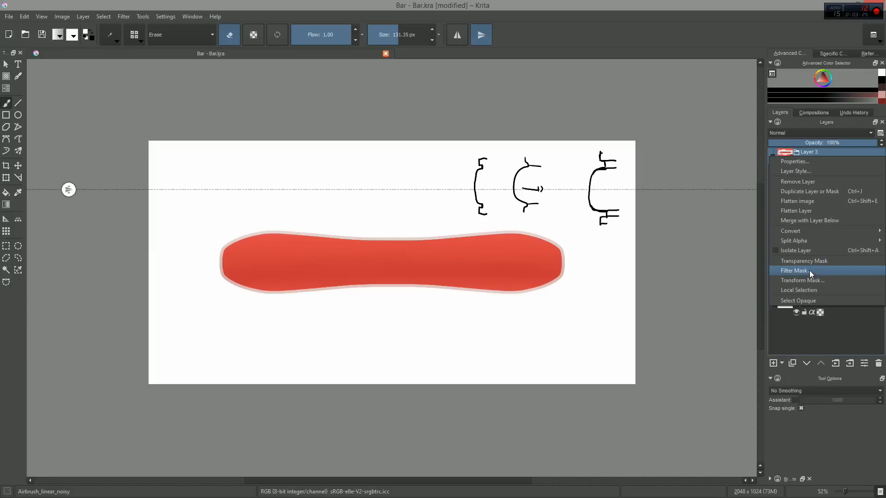
pyautogui.click(804, 299)
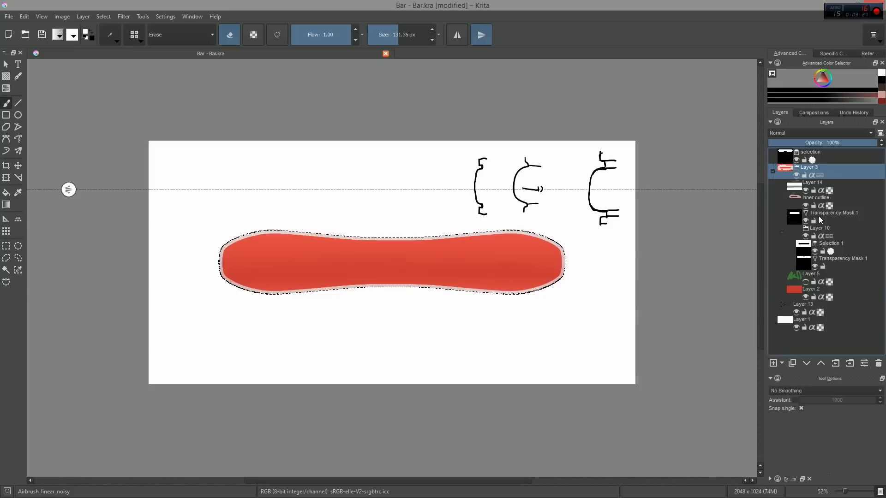
pyautogui.click(104, 16)
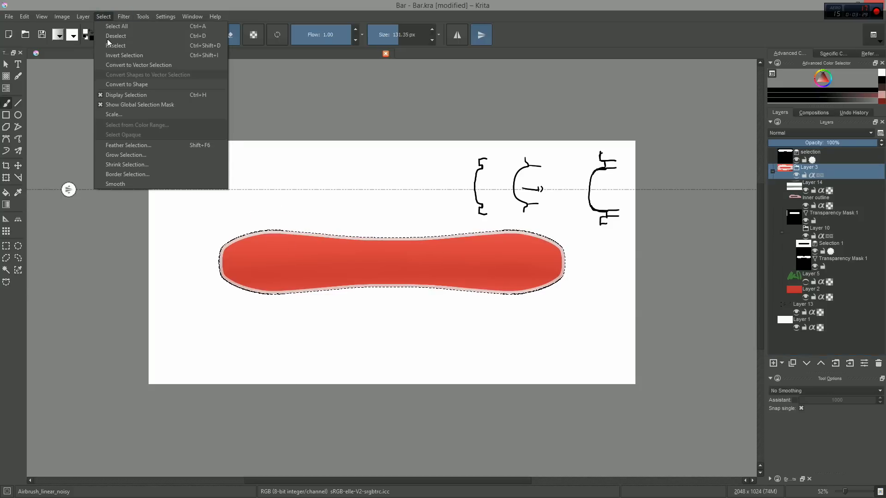
pyautogui.click(142, 164)
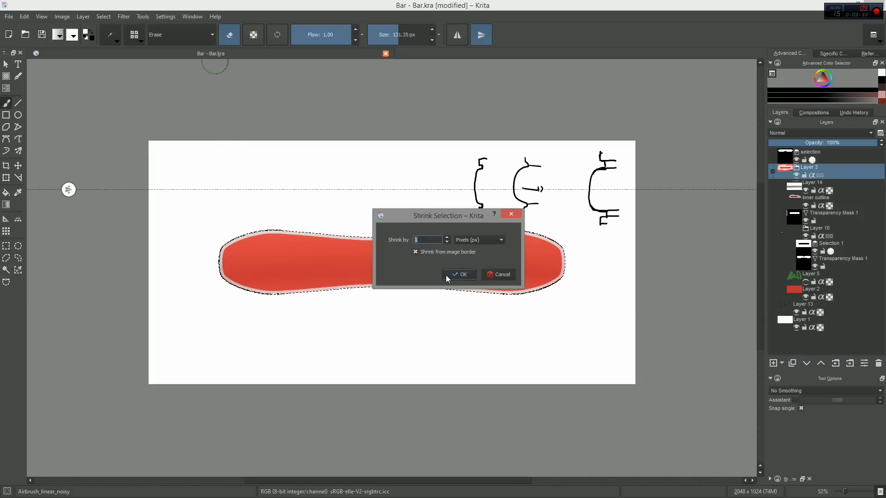
pyautogui.write('36')
pyautogui.press('Return')
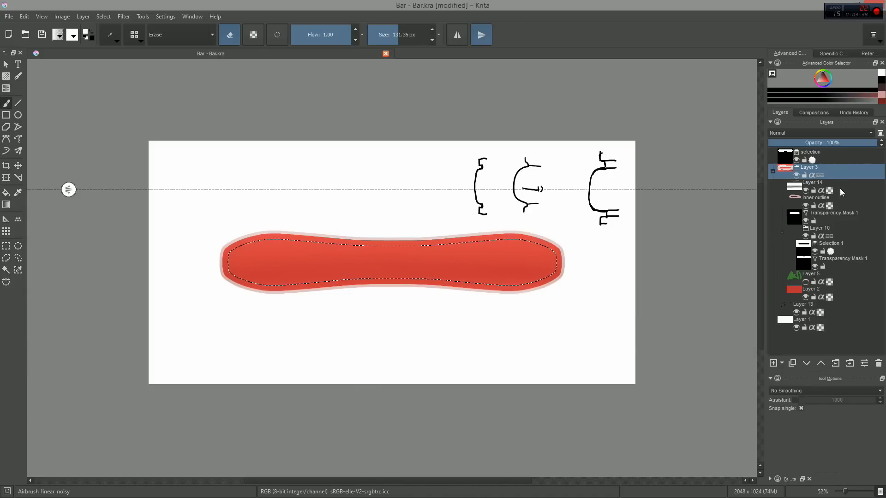
# Add a new paint layer at the top of the Layer 3 group and invert the selection
pyautogui.press('Insert')
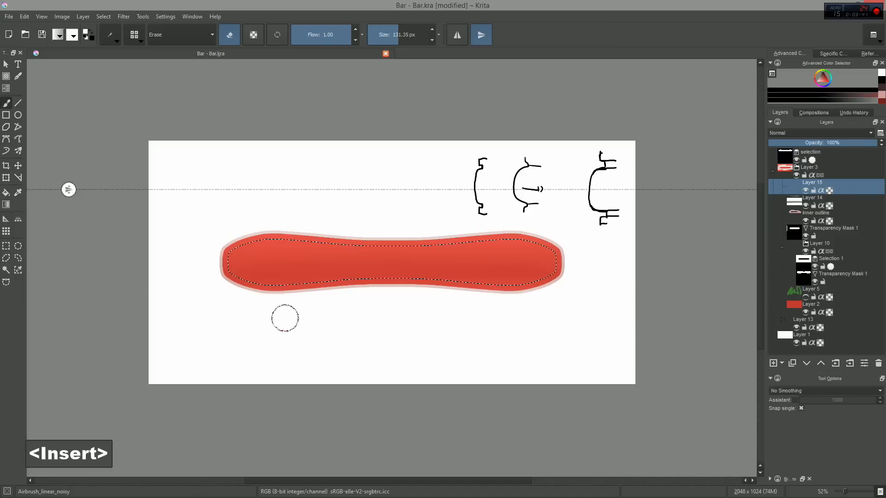
pyautogui.hotkey('ctrl', 'shift', 'i')
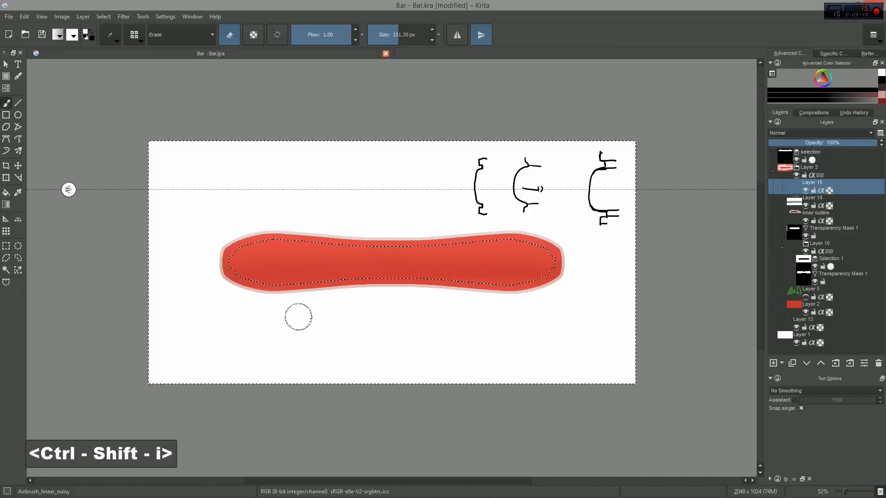
# Try a black airbrush stroke along the bar's upper border with erase mode off, and undo it
pyautogui.press('b')
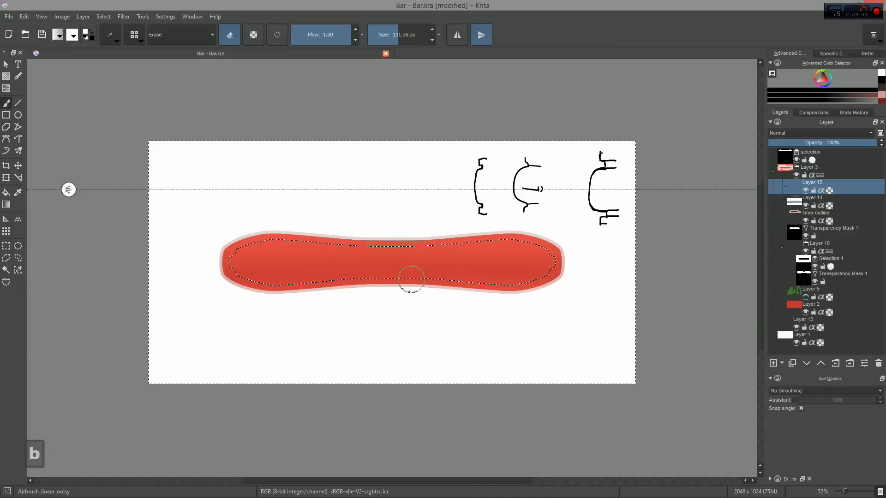
pyautogui.press('d')
pyautogui.moveTo(224, 252)
pyautogui.mouseDown()
pyautogui.moveTo(214, 249)
pyautogui.moveTo(296, 237)
pyautogui.moveTo(507, 238)
pyautogui.mouseUp()
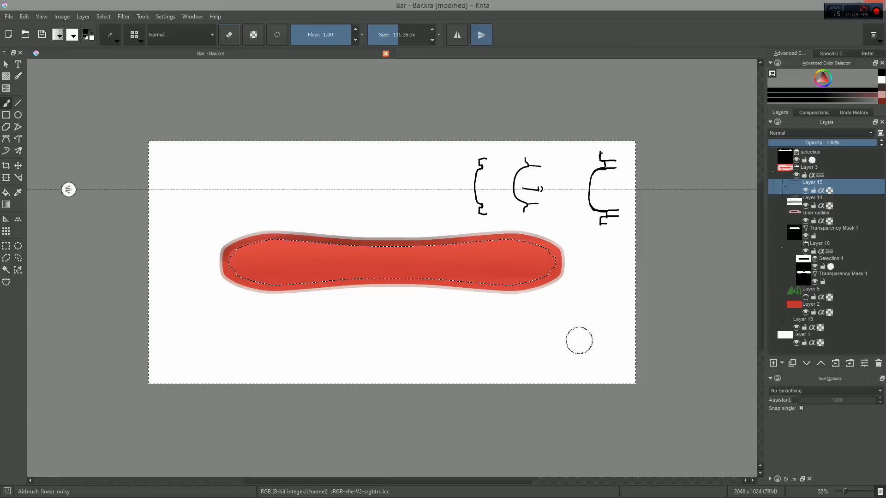
pyautogui.hotkey('ctrl', 'z')
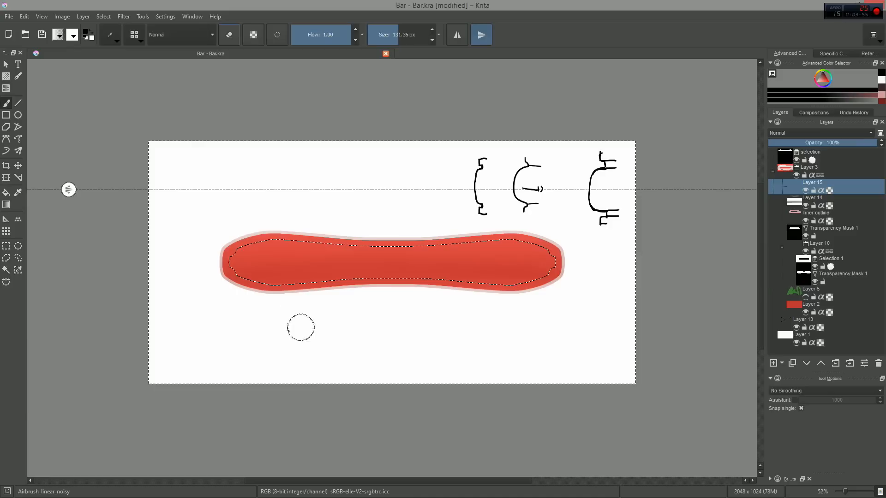
# Paint translucent white strokes with the Block_basic brush along the bar's upper and lower borders on Layer 15
pyautogui.rightClick(253, 198)
pyautogui.click(276, 156)
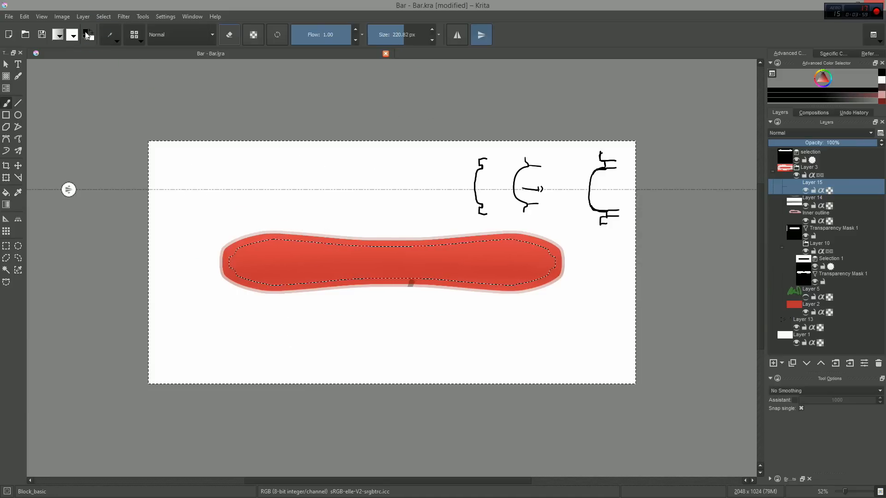
pyautogui.moveTo(198, 244)
pyautogui.mouseDown()
pyautogui.moveTo(247, 239)
pyautogui.moveTo(480, 241)
pyautogui.mouseUp()
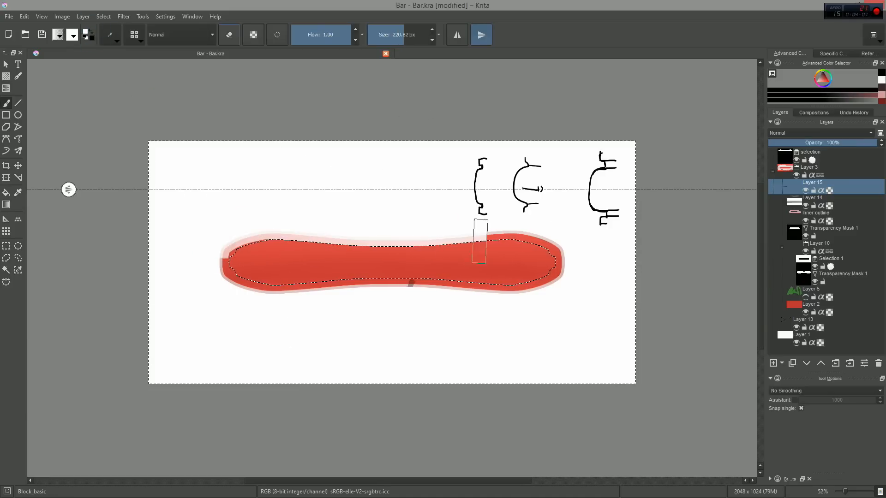
pyautogui.moveTo(323, 239); pyautogui.dragTo(630, 248)
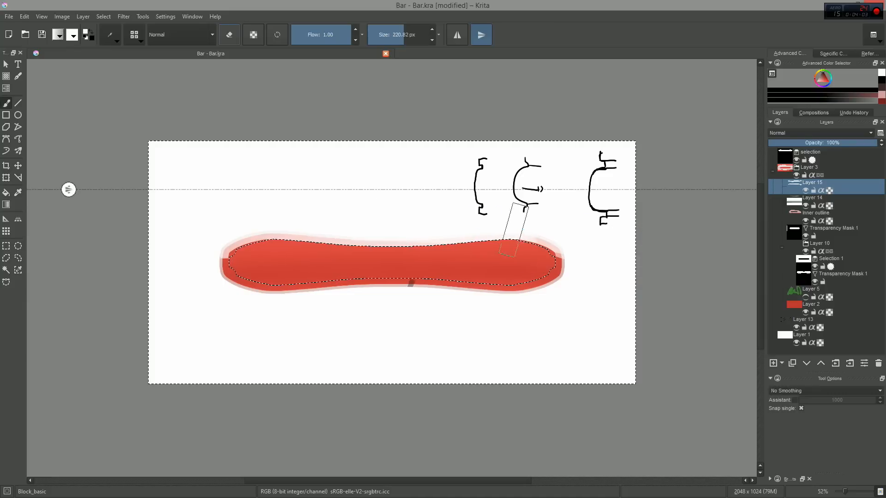
pyautogui.moveTo(265, 212)
pyautogui.mouseDown()
pyautogui.moveTo(263, 227)
pyautogui.moveTo(323, 225)
pyautogui.mouseUp()
pyautogui.moveTo(306, 223)
pyautogui.mouseDown()
pyautogui.moveTo(210, 251)
pyautogui.moveTo(327, 241)
pyautogui.mouseUp()
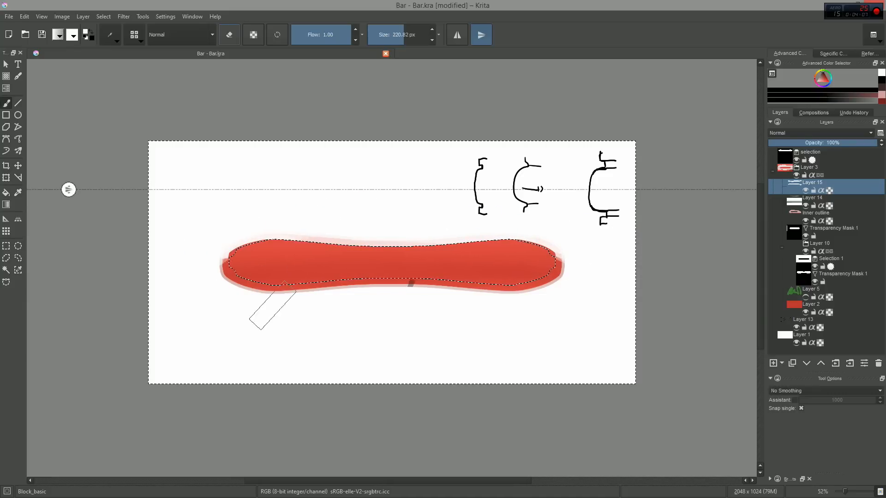
pyautogui.moveTo(251, 282); pyautogui.dragTo(429, 284)
pyautogui.moveTo(281, 291); pyautogui.dragTo(506, 302)
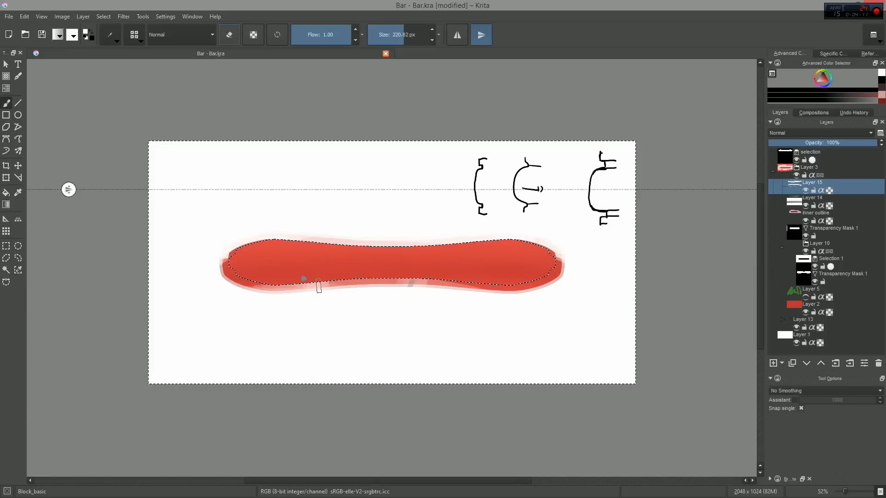
pyautogui.moveTo(318, 286)
pyautogui.mouseDown()
pyautogui.moveTo(477, 268)
pyautogui.moveTo(461, 280)
pyautogui.moveTo(393, 254)
pyautogui.moveTo(412, 272)
pyautogui.mouseUp()
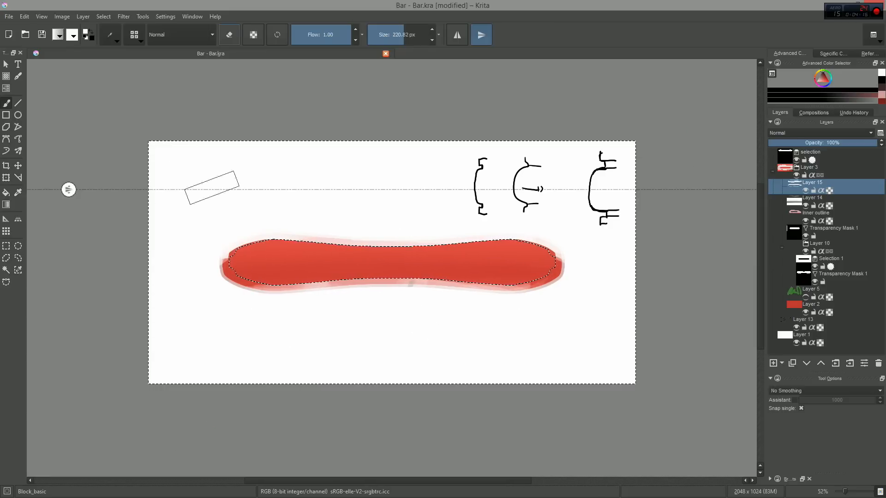
# Apply a Gaussian Blur with a 30.41 px horizontal and vertical radius to the border strokes on Layer 15
pyautogui.click(123, 17)
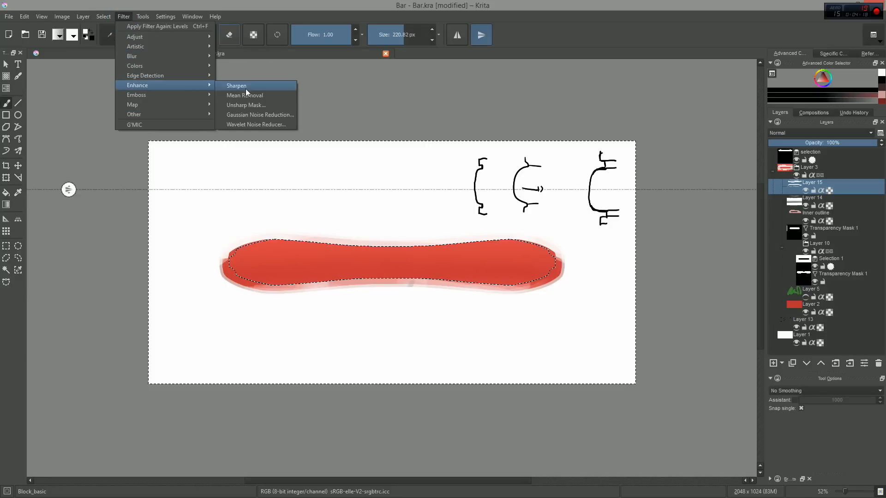
pyautogui.moveTo(178, 56)
pyautogui.click(235, 56)
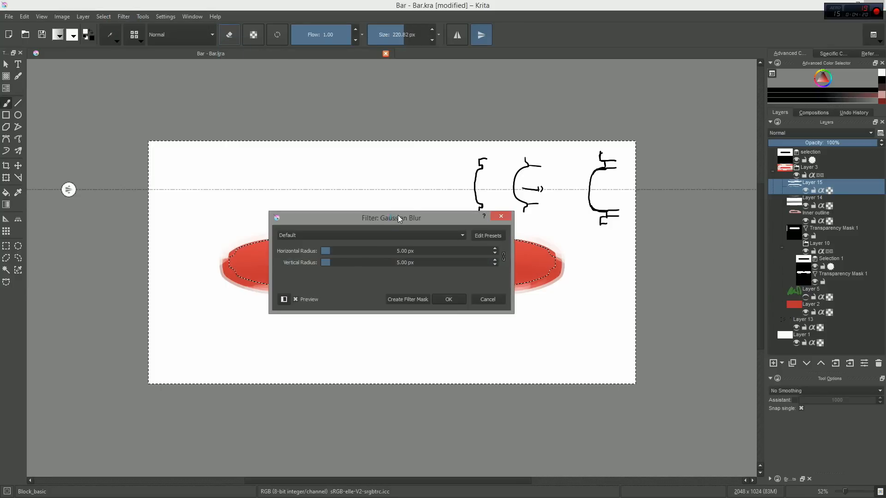
pyautogui.moveTo(398, 215); pyautogui.dragTo(523, 136)
pyautogui.moveTo(467, 170); pyautogui.dragTo(501, 170)
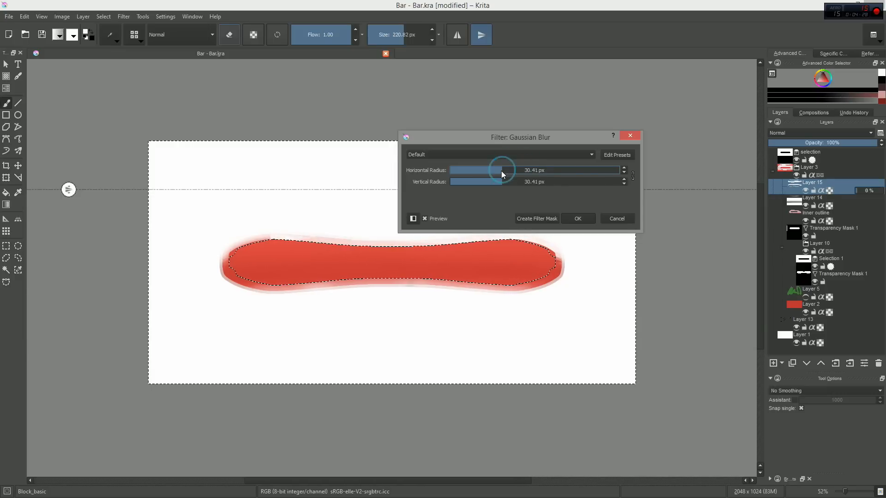
pyautogui.click(578, 220)
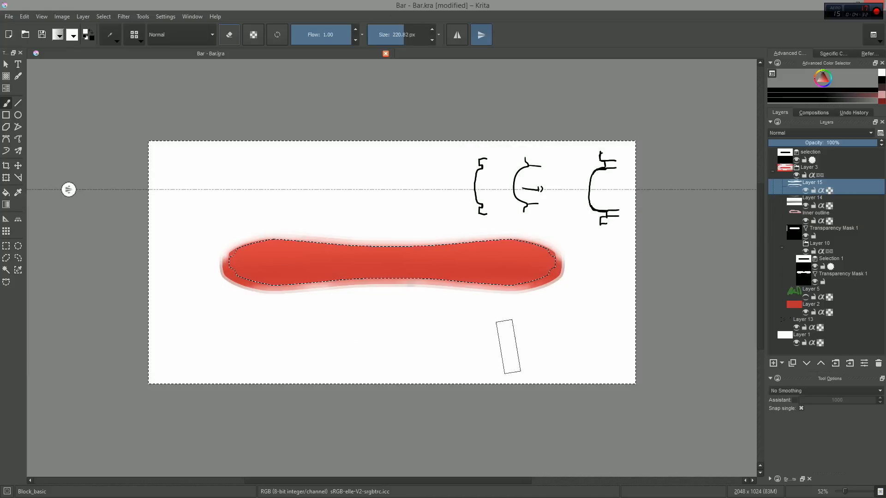
# Set Layer 15's blending mode to Overlay and its opacity to 65%
pyautogui.click(795, 132)
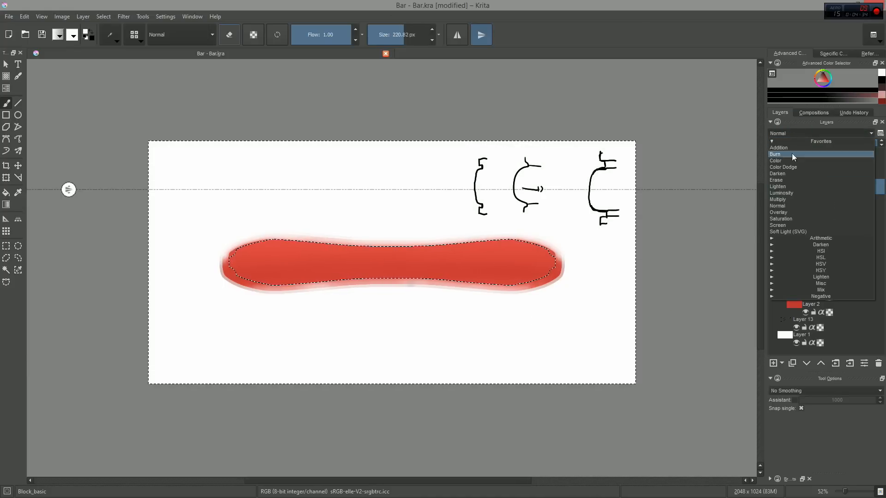
pyautogui.click(793, 213)
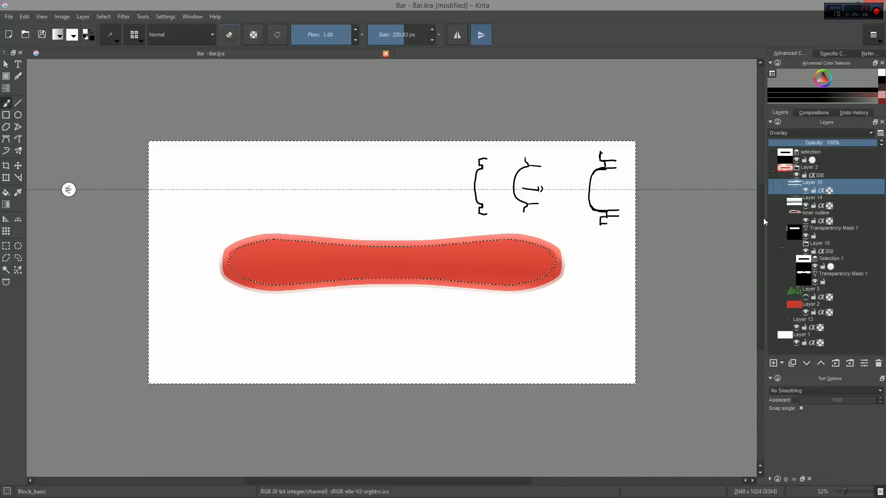
pyautogui.click(830, 143)
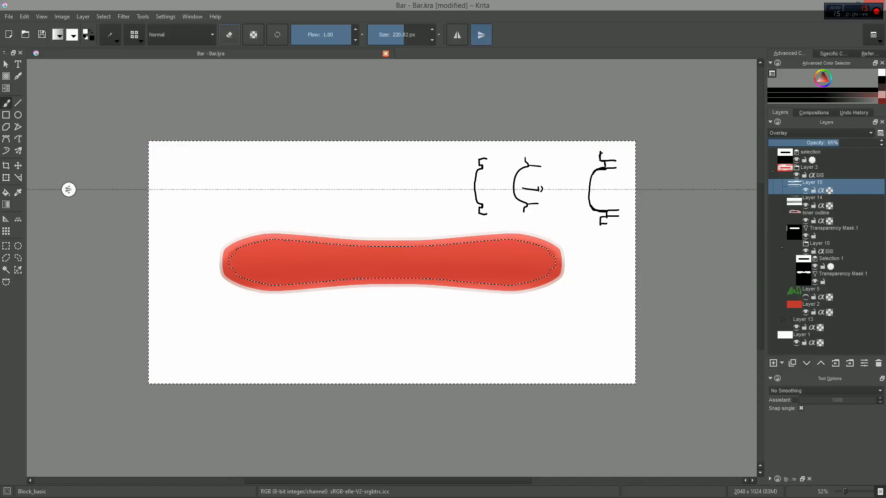
# Invert the selection to the bar's interior, and reduce the brush to about 62 px with vertical mirroring off
pyautogui.hotkey('ctrl', 'shift', 'i')
pyautogui.click(482, 34)
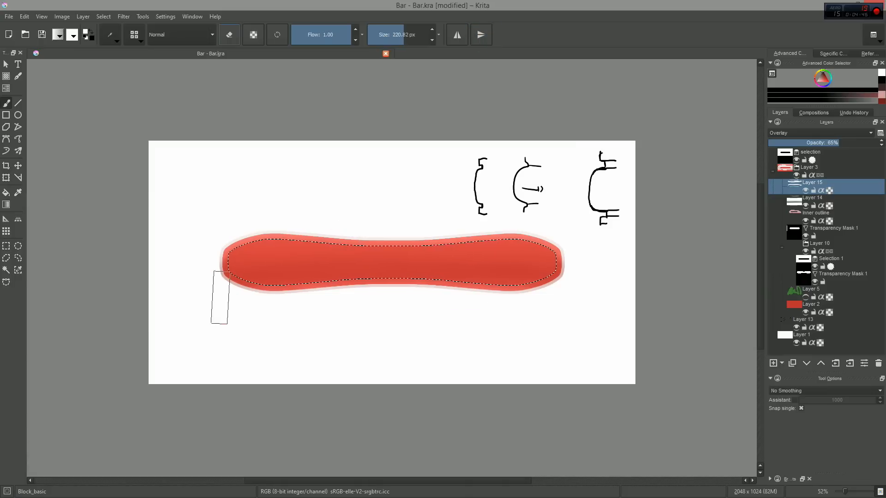
pyautogui.keyDown('shift'); pyautogui.moveTo(410, 258); pyautogui.dragTo(341, 261); pyautogui.keyUp('shift')
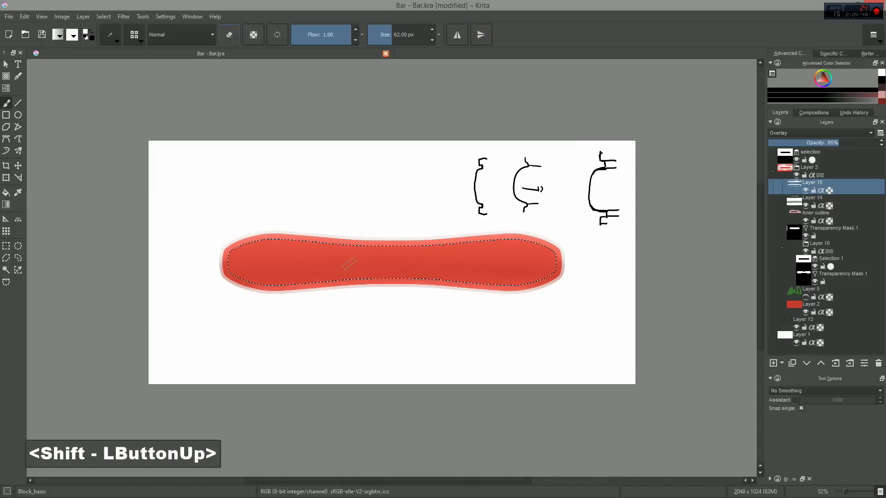
pyautogui.moveTo(266, 272)
pyautogui.keyDown('ctrl'); pyautogui.mouseDown()
pyautogui.moveTo(289, 275)
pyautogui.moveTo(344, 243)
pyautogui.mouseUp(); pyautogui.keyUp('ctrl')
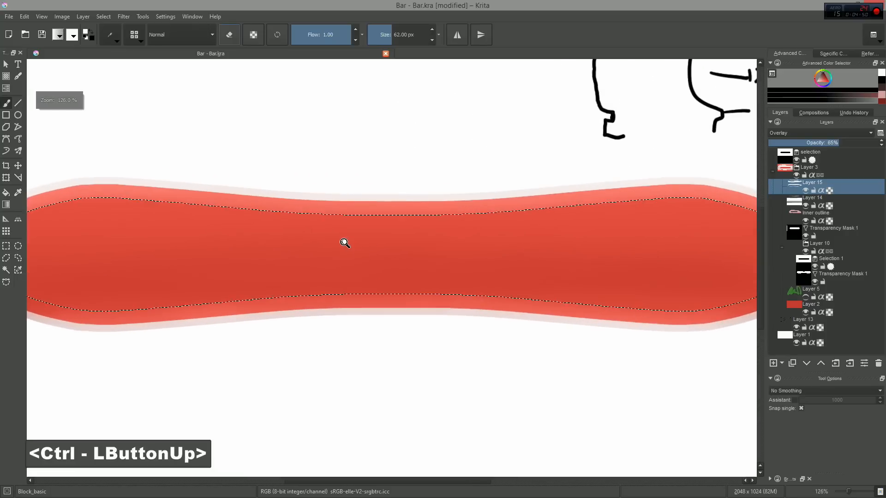
pyautogui.press('space')
pyautogui.keyDown('shift'); pyautogui.moveTo(217, 192); pyautogui.dragTo(190, 194); pyautogui.keyUp('shift')
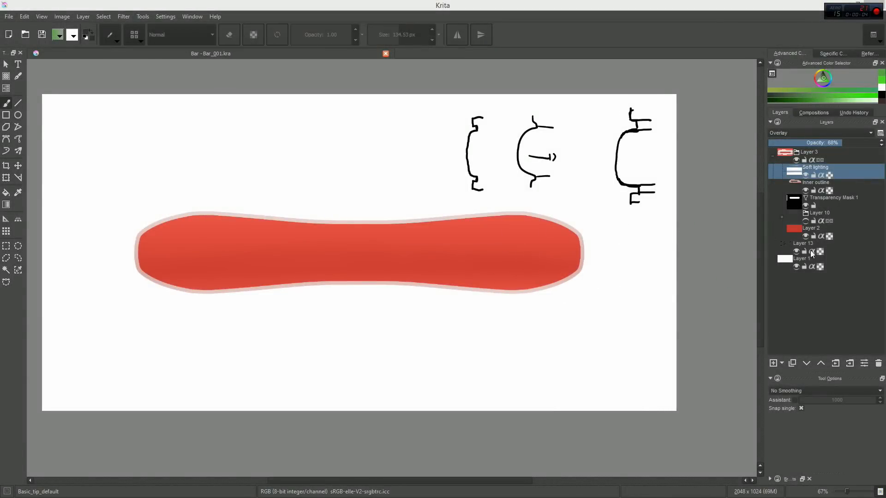
# Select the opaque area of the Layer 3 group in Bar_001.kra and shrink the selection by 36 px
pyautogui.click(845, 184)
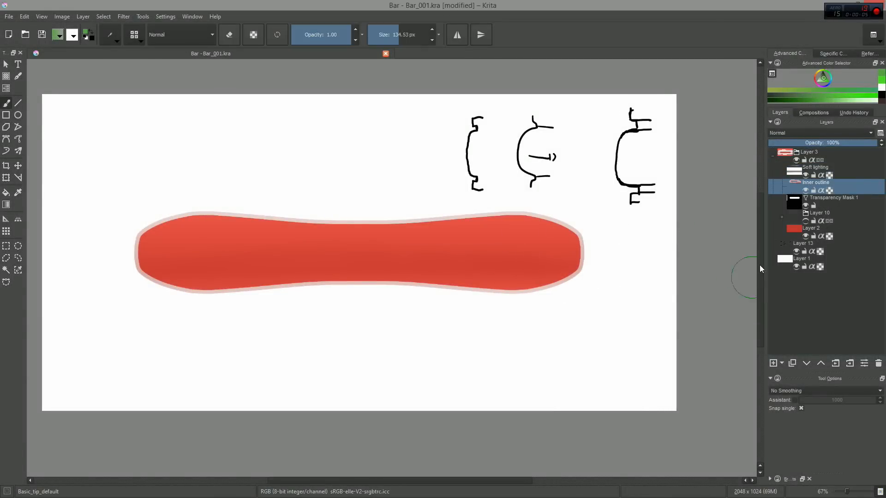
pyautogui.rightClick(826, 153)
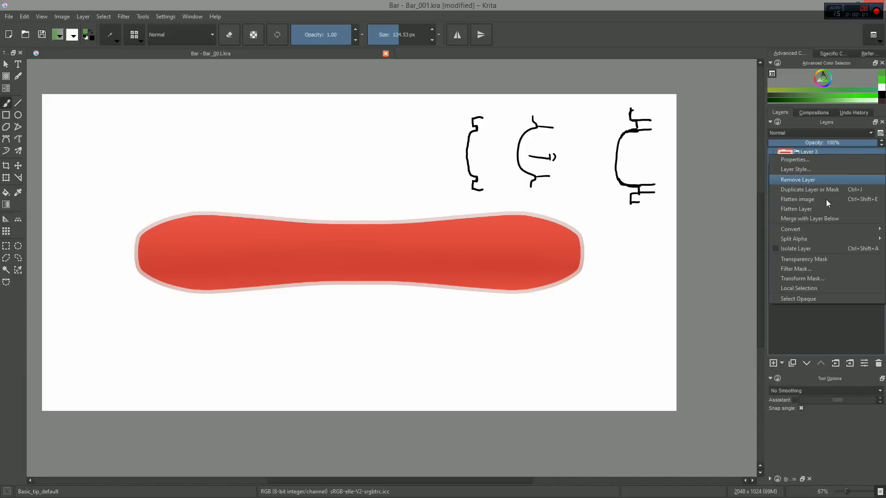
pyautogui.click(810, 299)
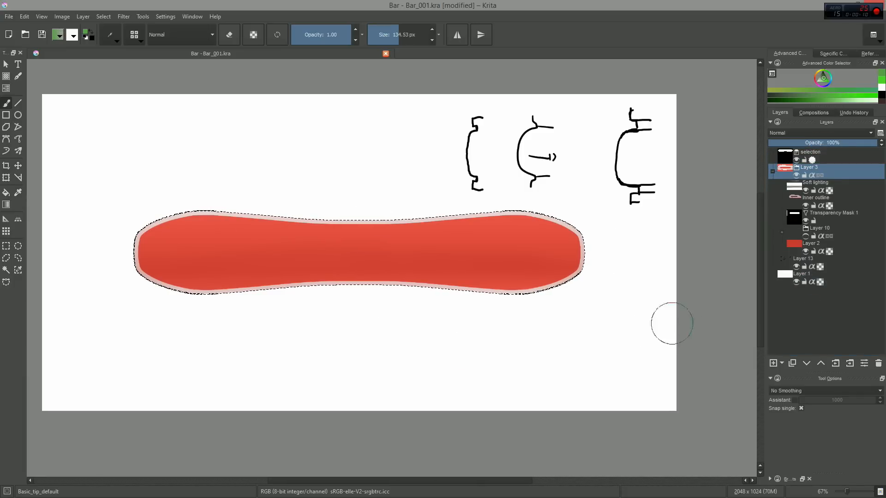
pyautogui.click(110, 19)
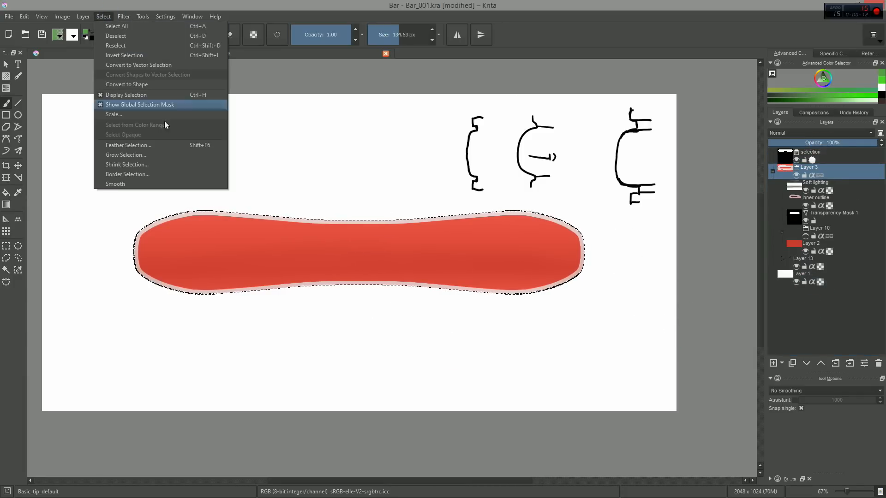
pyautogui.click(160, 158)
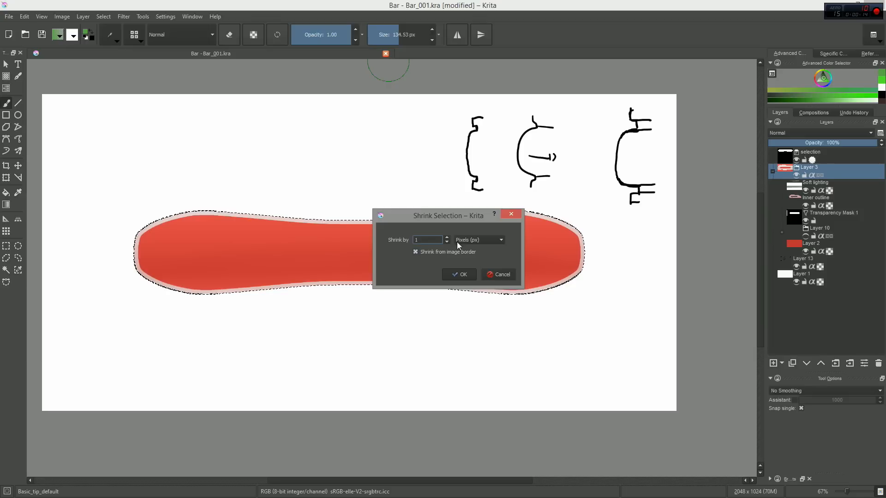
pyautogui.write('36')
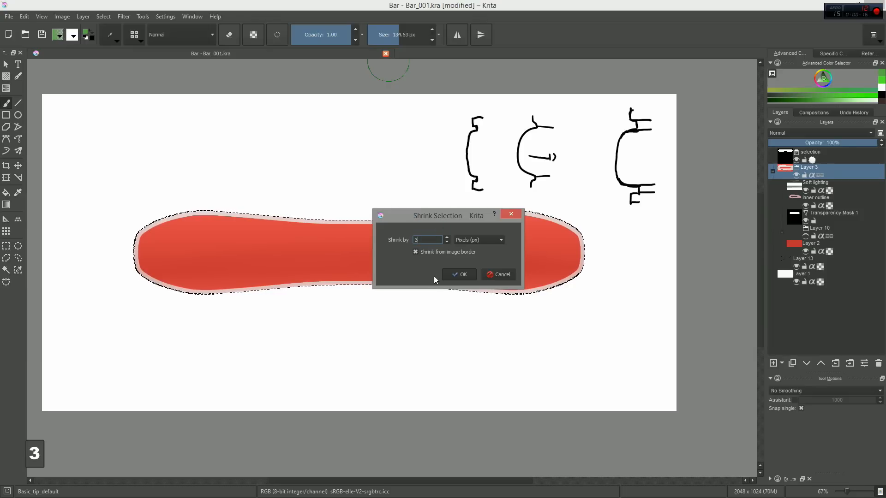
pyautogui.click(462, 274)
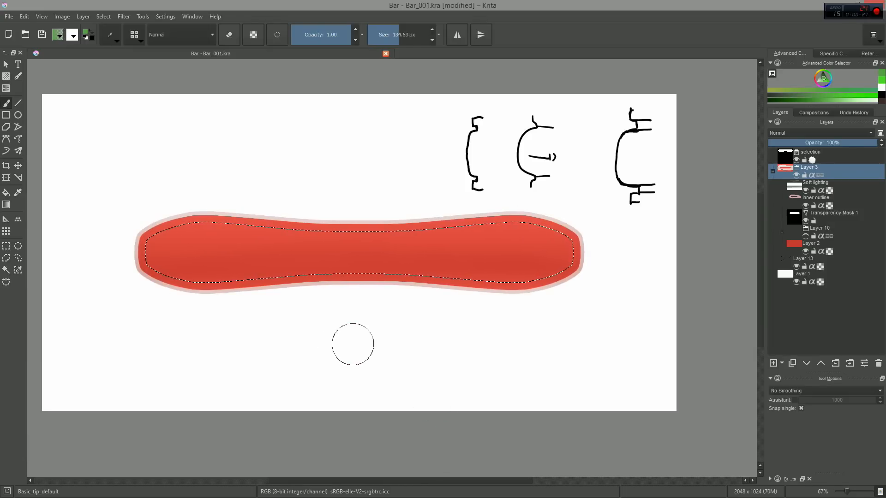
# Invert the shrunken selection and add a new paint layer at the top of the Layer 3 group
pyautogui.moveTo(348, 258); pyautogui.dragTo(350, 253)
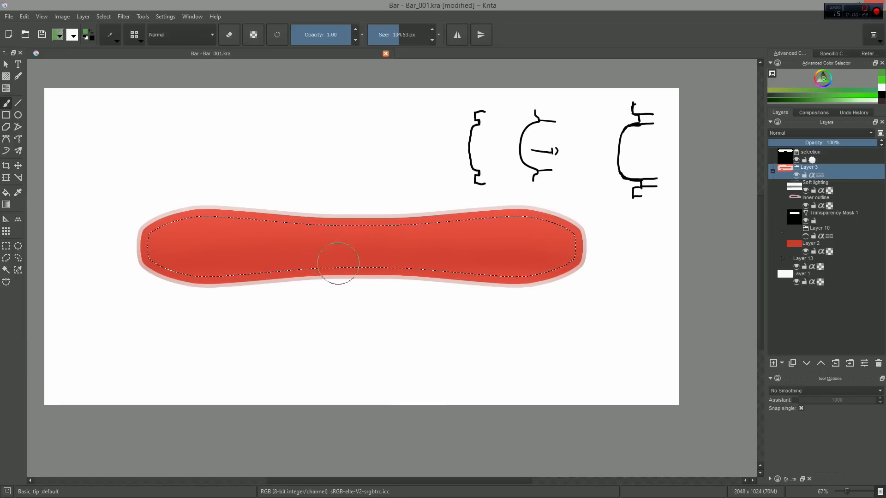
pyautogui.hotkey('ctrl', 'shift', 'i')
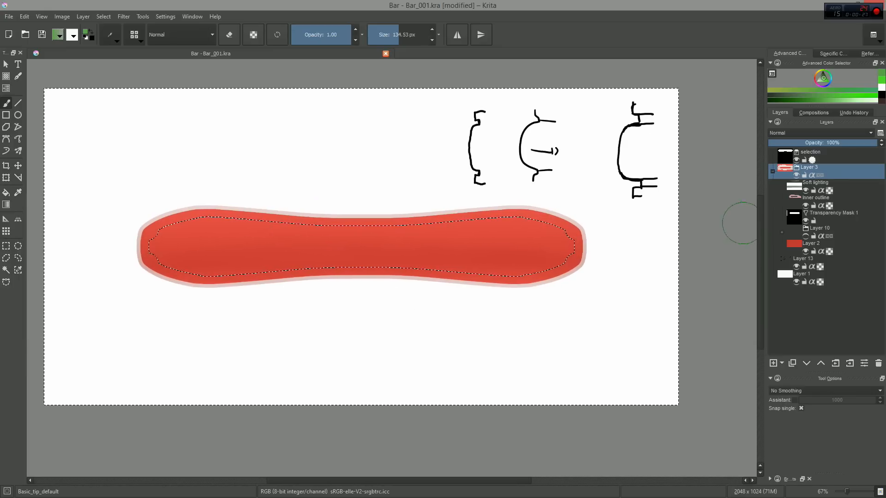
pyautogui.press('Insert')
# Try a green stroke around the bar's border on the new layer, and undo it
pyautogui.moveTo(238, 229); pyautogui.dragTo(627, 228)
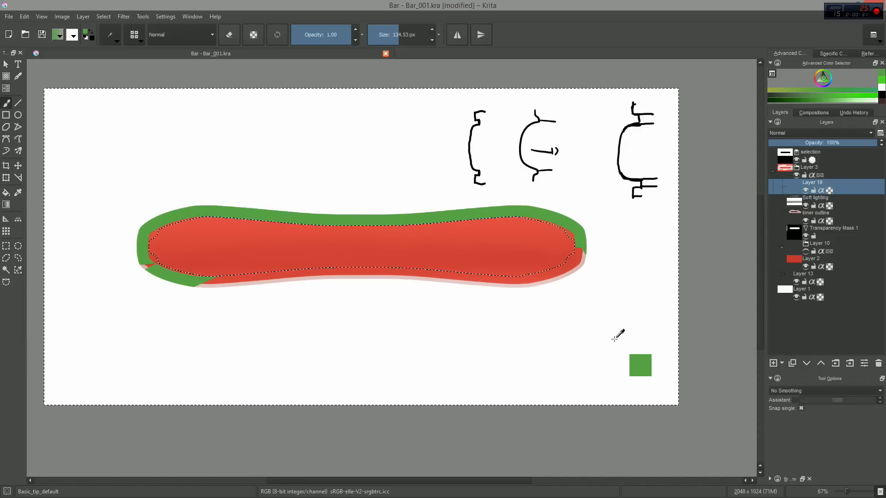
pyautogui.hotkey('ctrl', 'z')
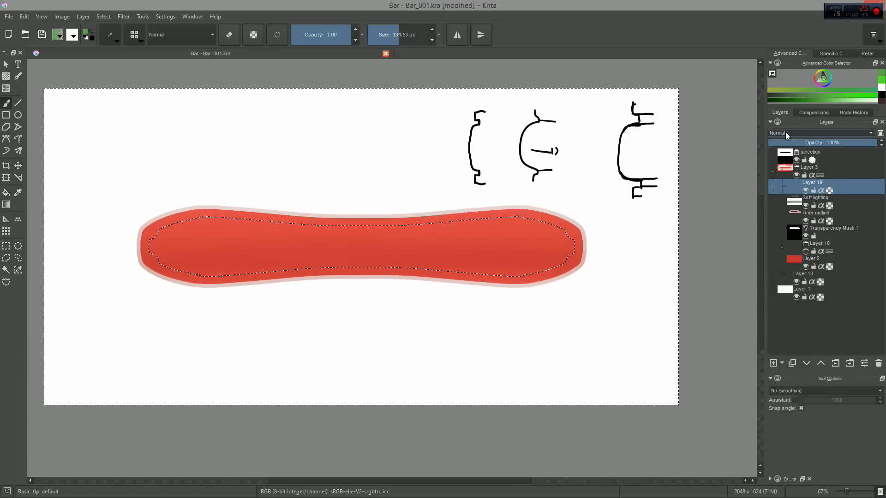
# Switch to white paint, set the new layer to Overlay blending, and undo a test stroke on the upper border
pyautogui.press('d')
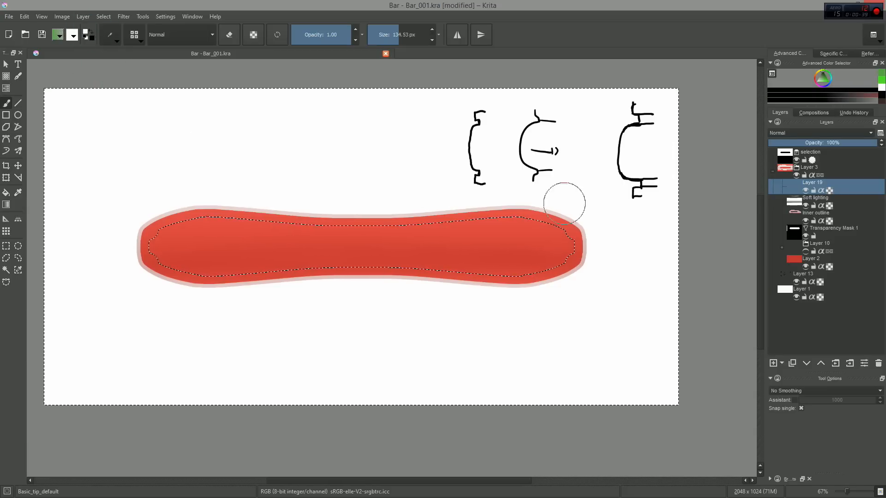
pyautogui.click(796, 134)
pyautogui.click(797, 211)
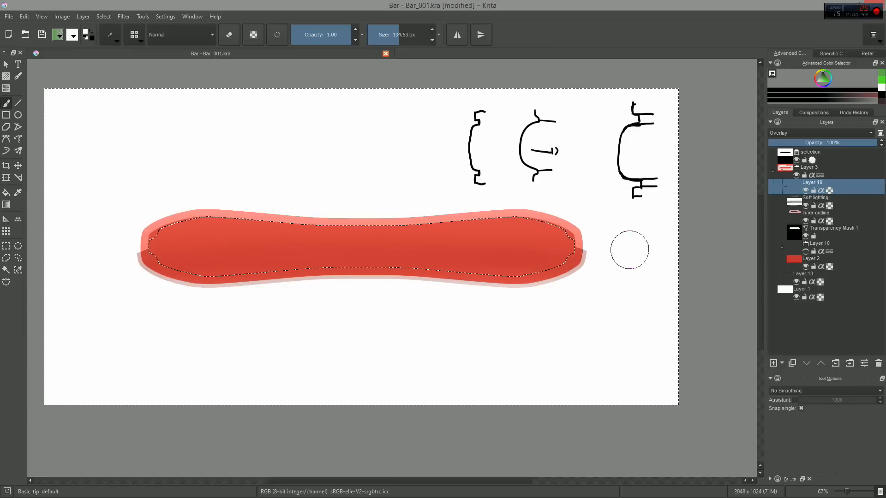
pyautogui.hotkey('ctrl', 'z')
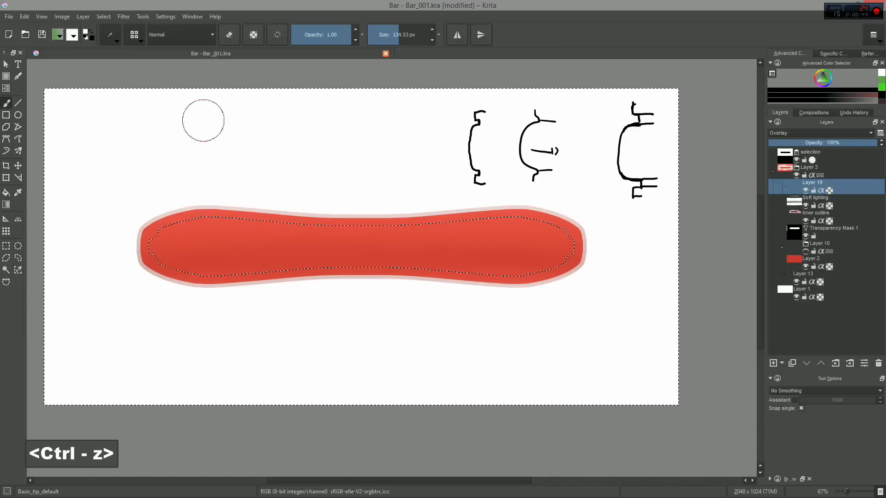
# Choose the Airbrush_linear brush at opacity 1.00, undoing the white test strokes along the bar's upper border
pyautogui.click(134, 36)
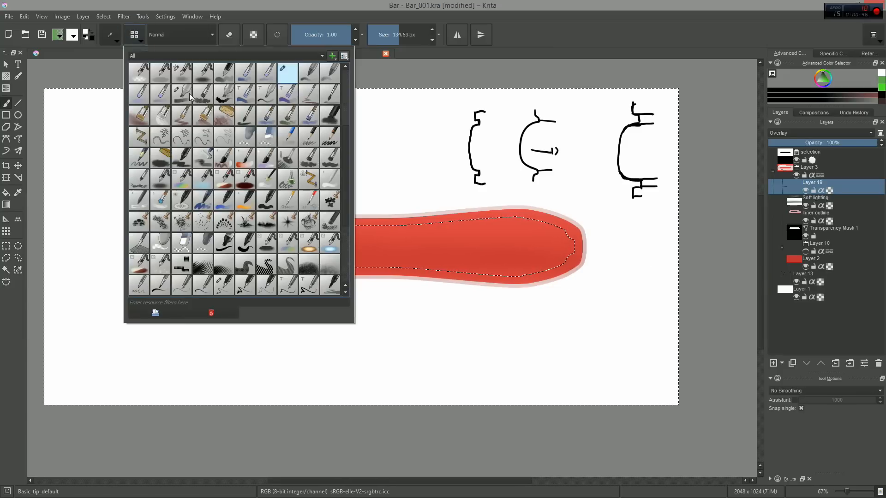
pyautogui.click(161, 74)
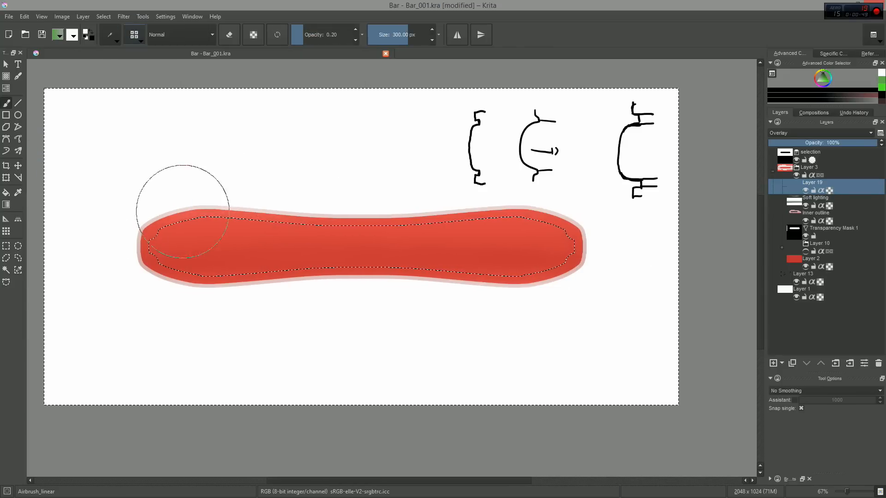
pyautogui.hotkey('ctrl', 'z')
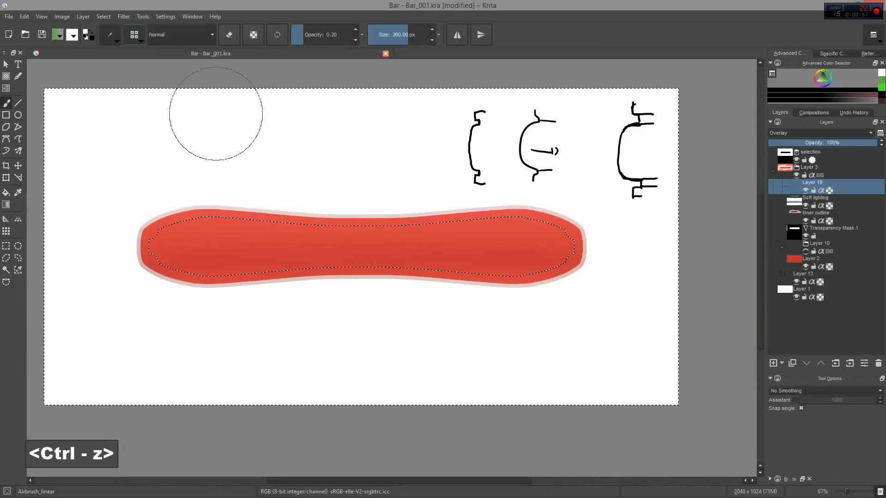
pyautogui.moveTo(323, 35); pyautogui.dragTo(353, 34)
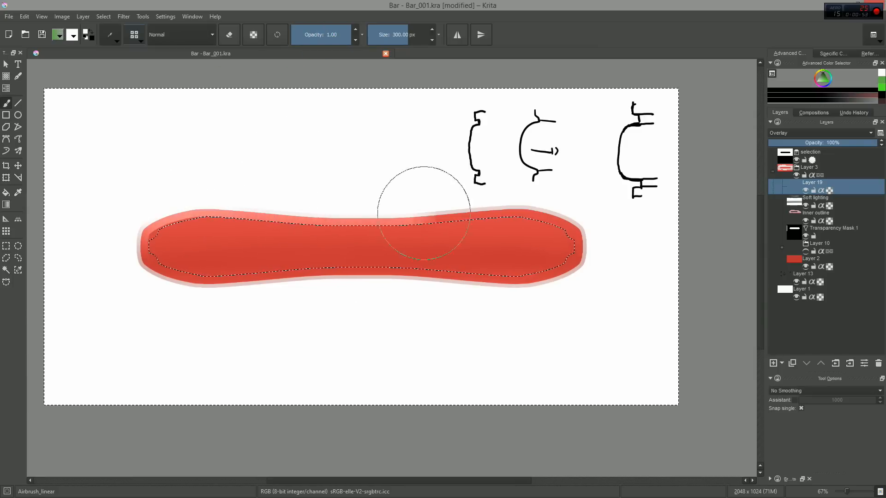
pyautogui.hotkey('ctrl', 'z')
# Enlarge the airbrush to 395.84 px and paint a soft white highlight along the bar's upper border
pyautogui.moveTo(144, 224)
pyautogui.mouseDown()
pyautogui.moveTo(291, 200)
pyautogui.moveTo(456, 211)
pyautogui.mouseUp()
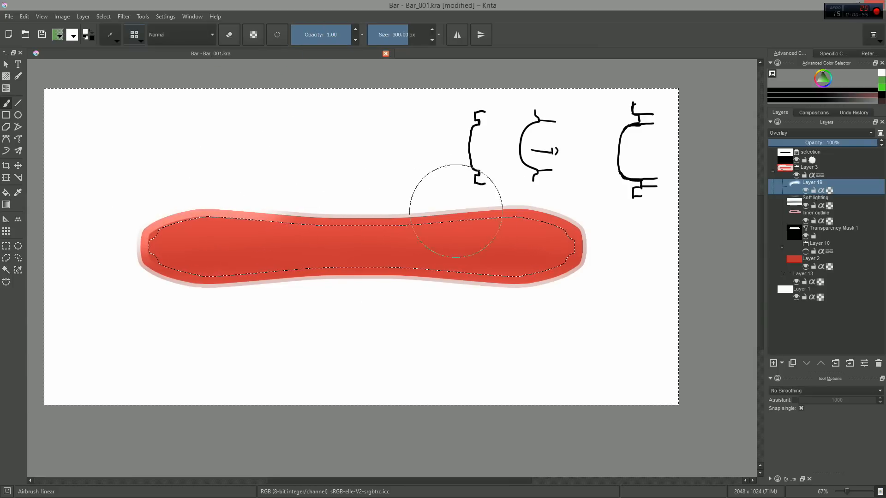
pyautogui.hotkey('ctrl', 'z')
pyautogui.keyDown('shift'); pyautogui.moveTo(174, 192); pyautogui.dragTo(222, 204); pyautogui.keyUp('shift')
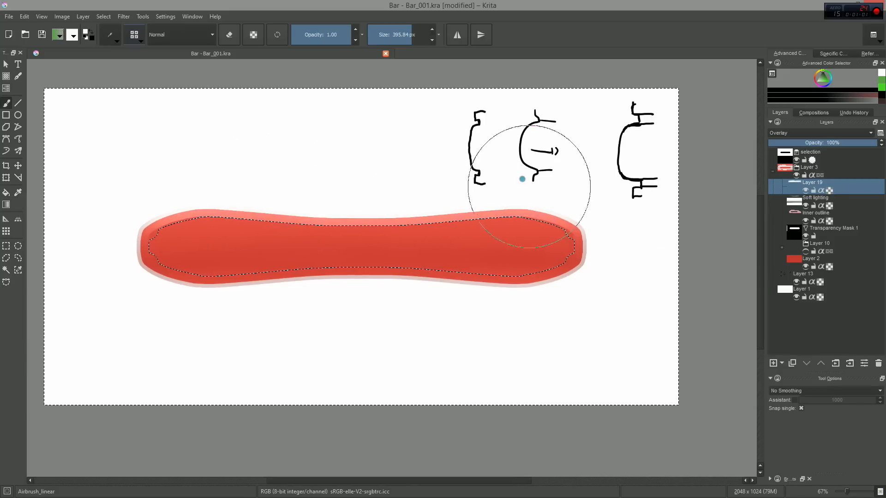
# Lower the airbrush opacity to 0.50 and paint a fainter white highlight along the bar's lower border
pyautogui.press('i')
pyautogui.press('i')
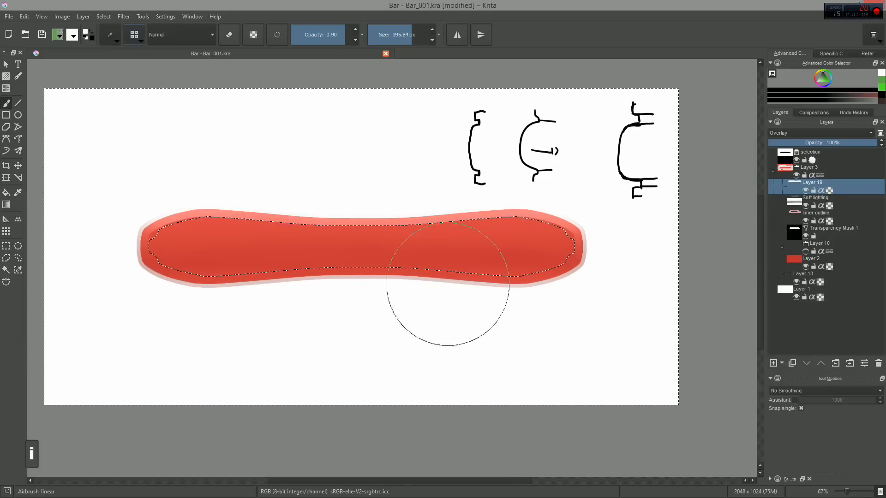
pyautogui.press('i')
pyautogui.press('i')
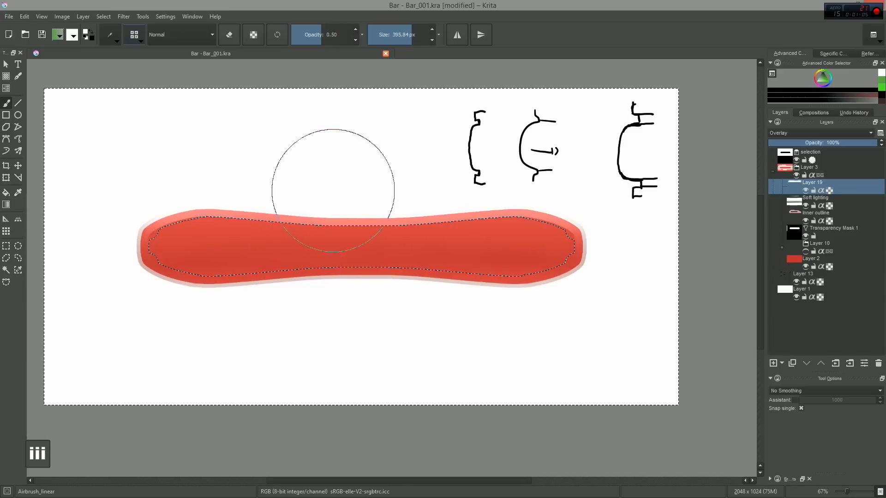
pyautogui.press('i')
pyautogui.press('o')
pyautogui.press('o')
pyautogui.press('i')
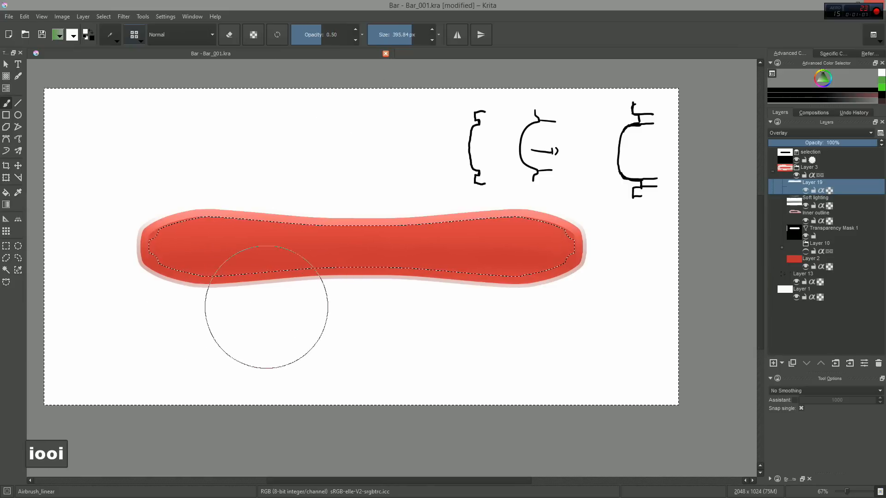
pyautogui.press('o')
pyautogui.press('i')
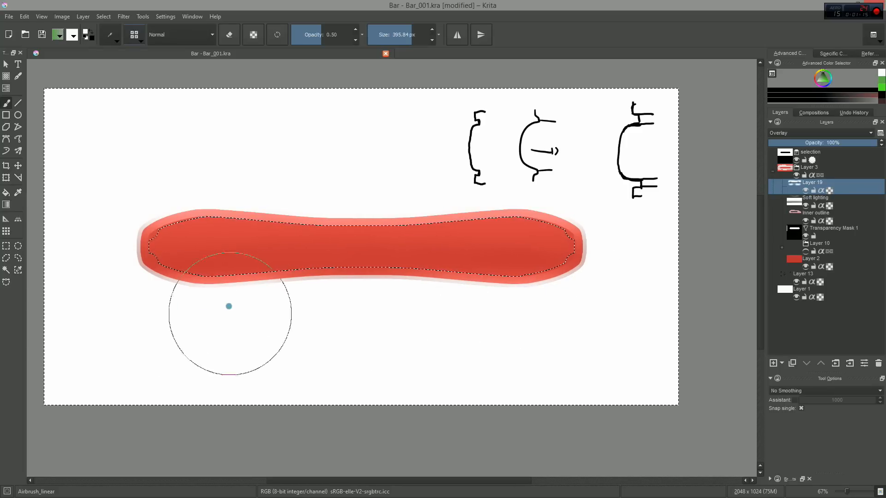
# Add a transparency mask from the current selection to the Overlay highlight layer (Layer 19), then clear the selection
pyautogui.hotkey('ctrl', 'shift', 'a')
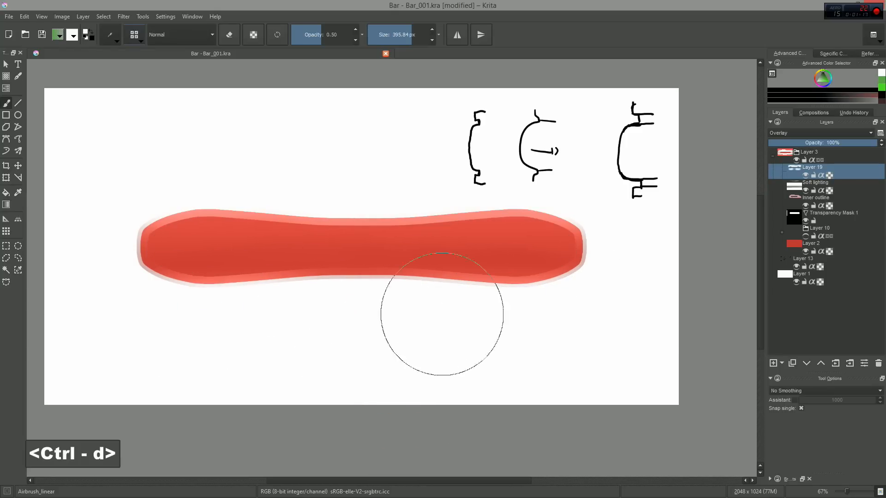
pyautogui.hotkey('ctrl', 'z')
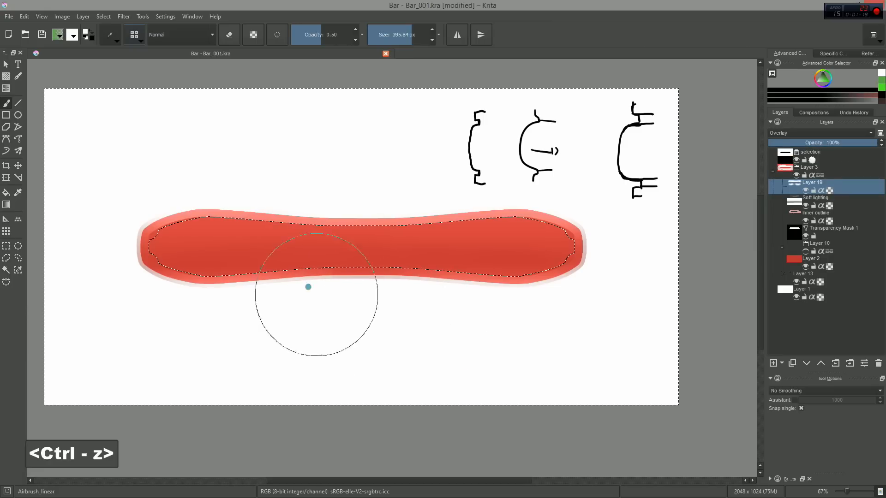
pyautogui.rightClick(842, 182)
pyautogui.click(821, 289)
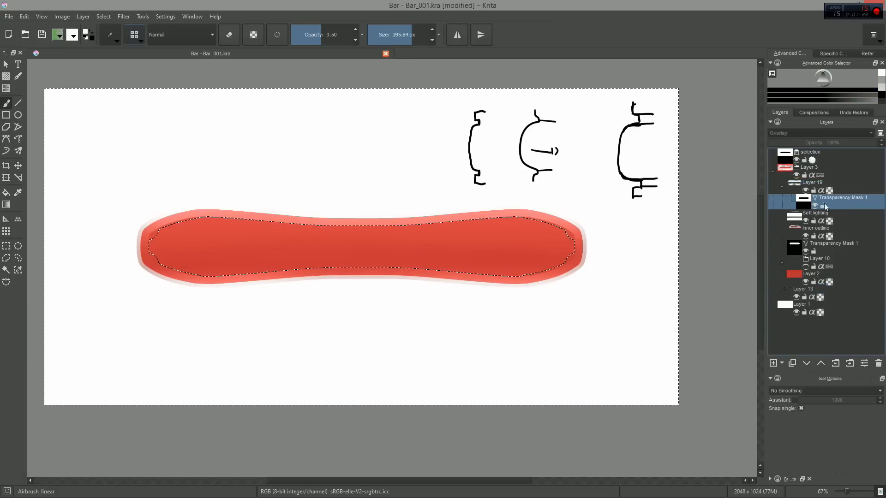
pyautogui.click(812, 183)
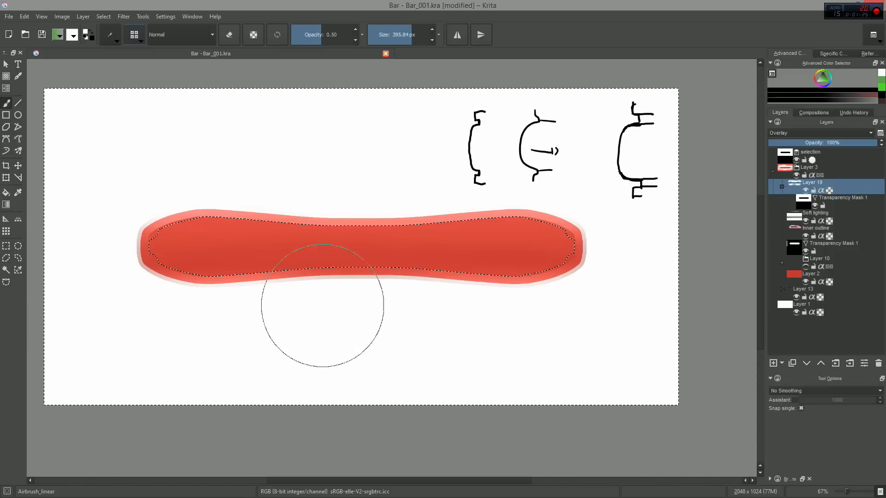
pyautogui.hotkey('ctrl', 'd')
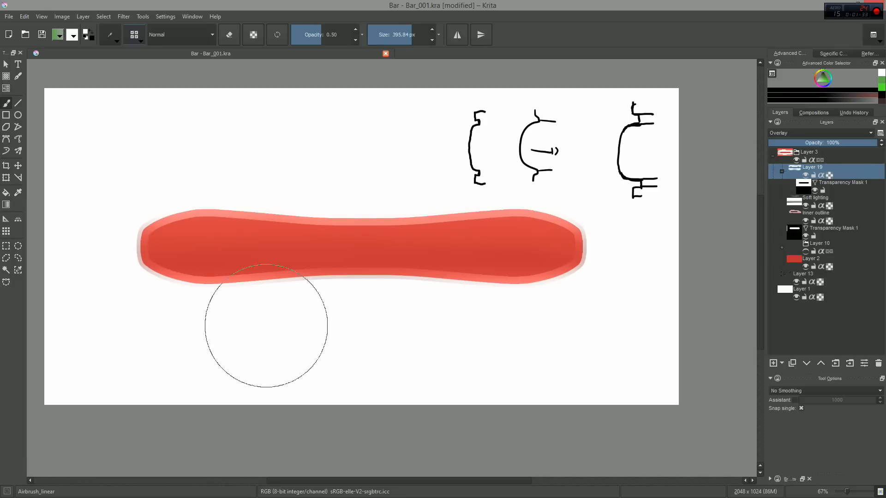
# Try erasing part of the highlight with the airbrush, undo the erasure, and enlarge the brush to 444.98 px
pyautogui.press('e')
pyautogui.moveTo(189, 306)
pyautogui.mouseDown()
pyautogui.moveTo(181, 296)
pyautogui.moveTo(317, 326)
pyautogui.mouseUp()
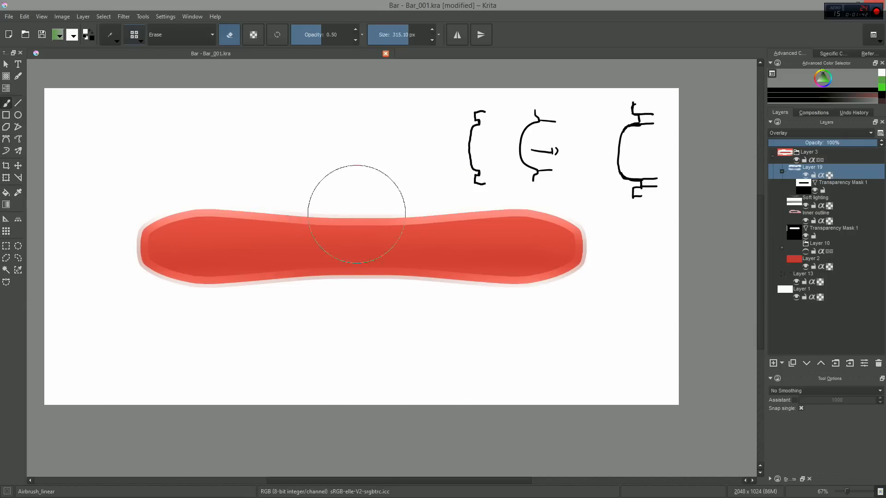
pyautogui.hotkey('ctrl', 'z')
pyautogui.moveTo(316, 181)
pyautogui.mouseDown()
pyautogui.moveTo(323, 198)
pyautogui.moveTo(287, 192)
pyautogui.mouseUp()
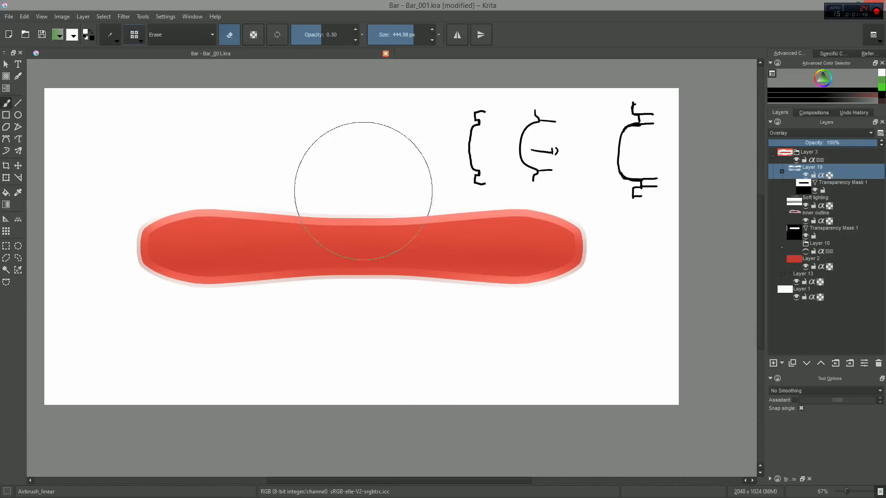
# Pick a dark blue-grey colour and fill the white background layer (Layer 1) with it
pyautogui.click(830, 296)
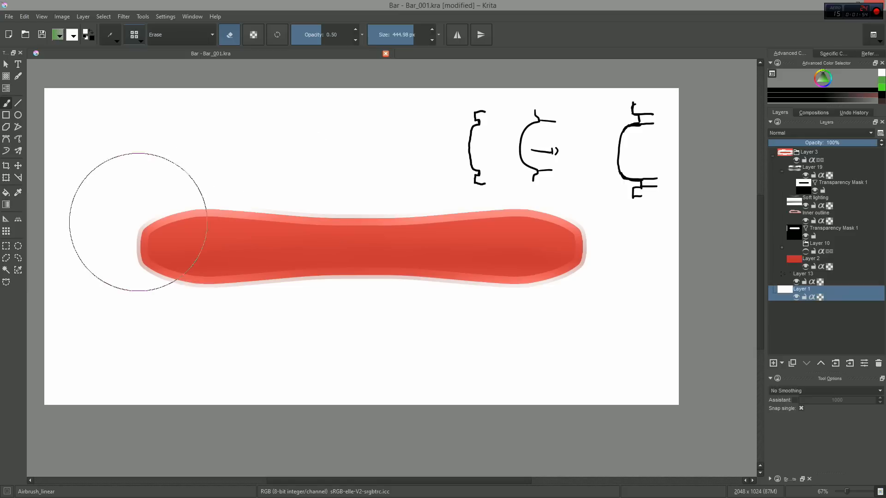
pyautogui.rightClick(375, 243)
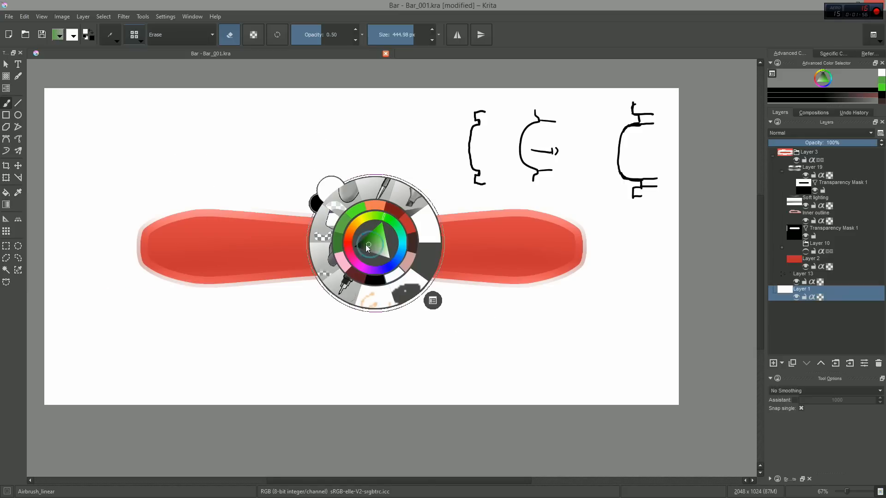
pyautogui.click(367, 247)
pyautogui.click(366, 248)
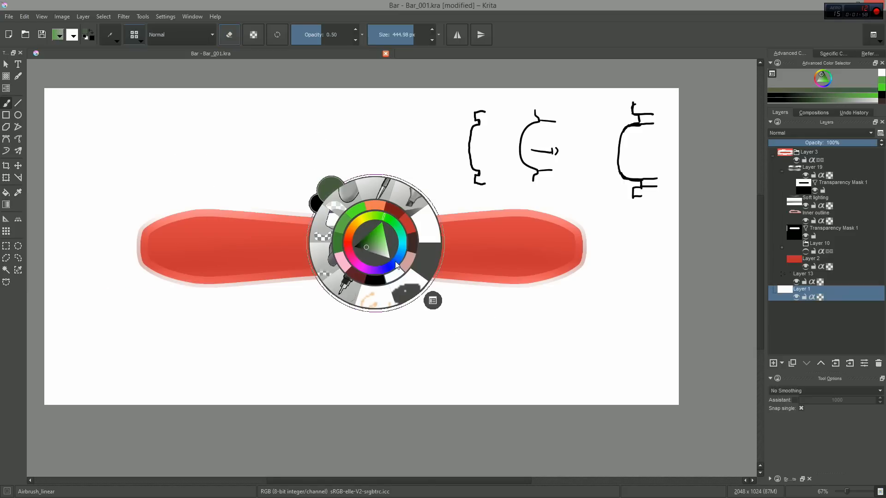
pyautogui.click(399, 256)
pyautogui.click(406, 344)
pyautogui.hotkey('alt', 'Delete')
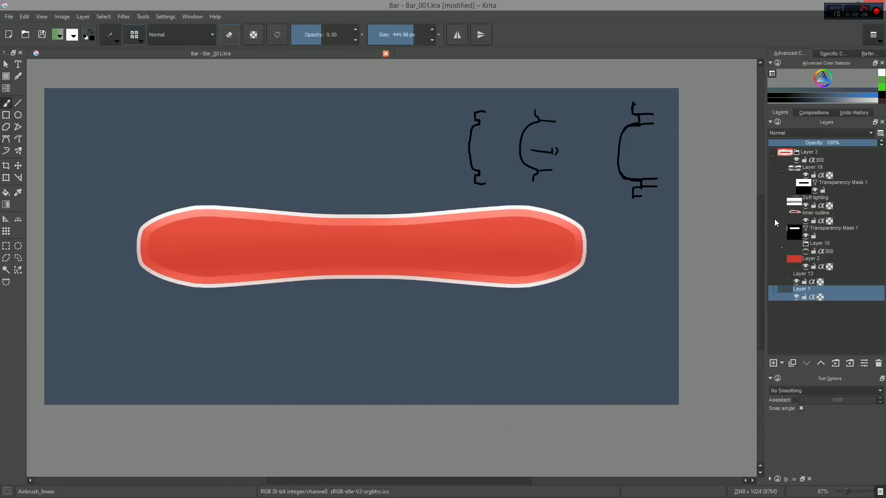
# Select the opaque area of the bar's group (Layer 3) and shrink the selection by 36 pixels
pyautogui.click(838, 193)
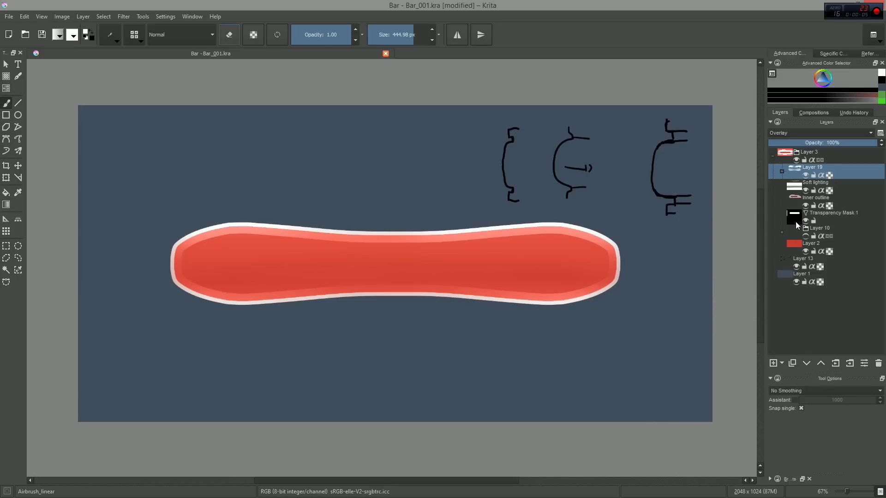
pyautogui.click(845, 161)
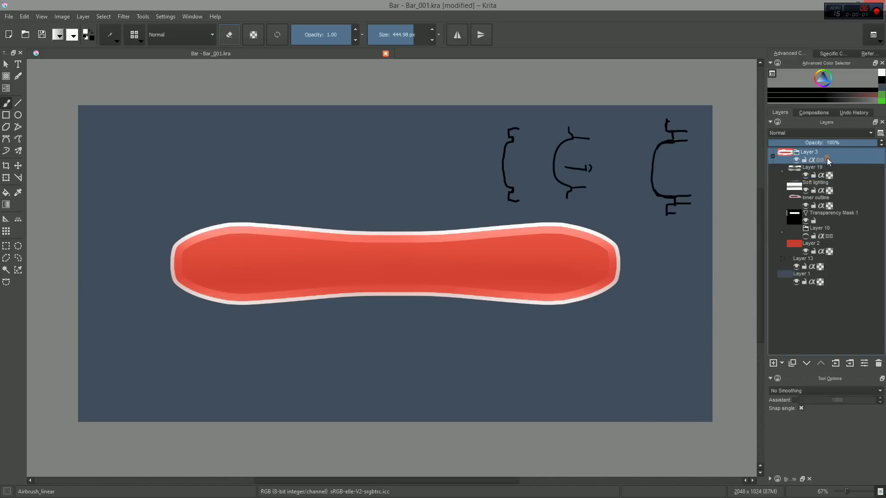
pyautogui.rightClick(827, 161)
pyautogui.click(807, 293)
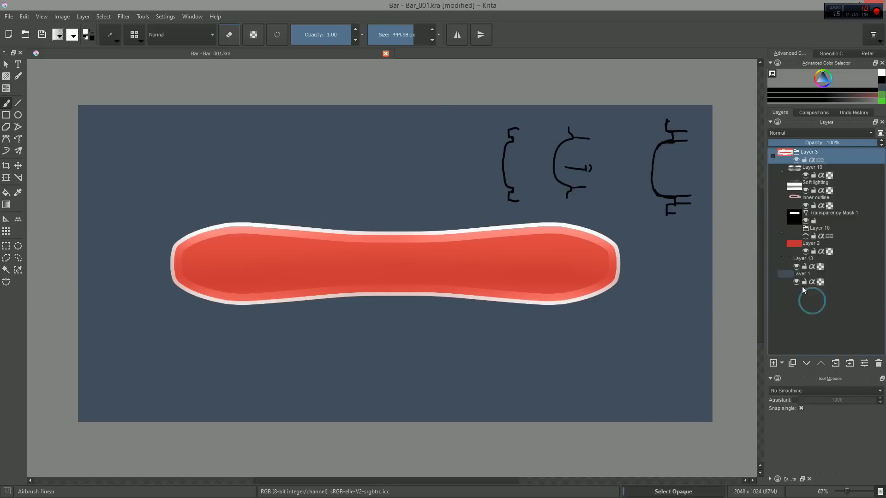
pyautogui.click(104, 17)
pyautogui.click(145, 171)
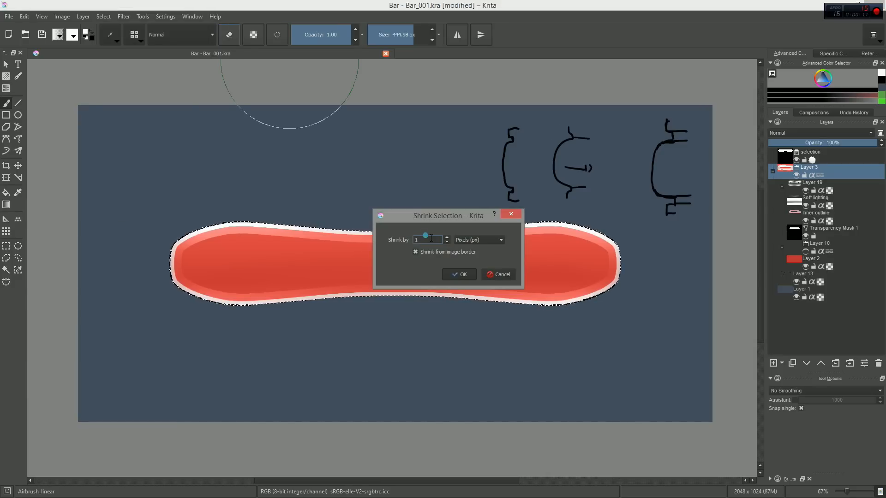
pyautogui.write('36')
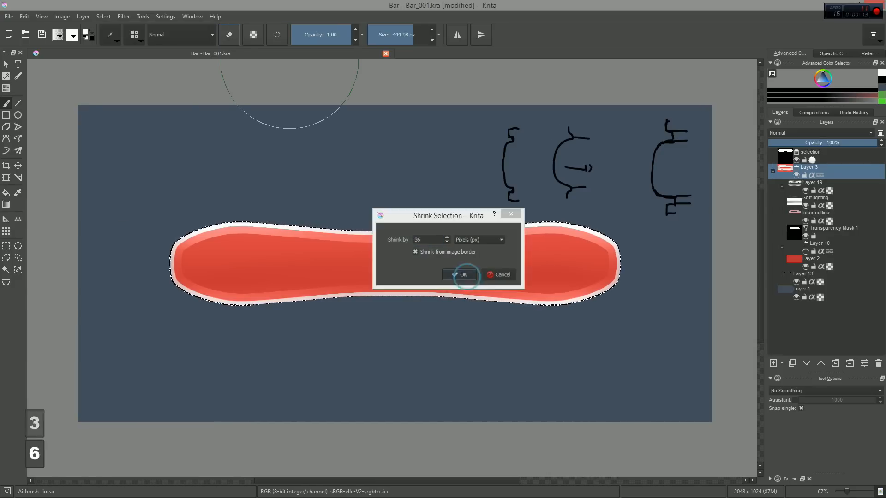
pyautogui.click(459, 274)
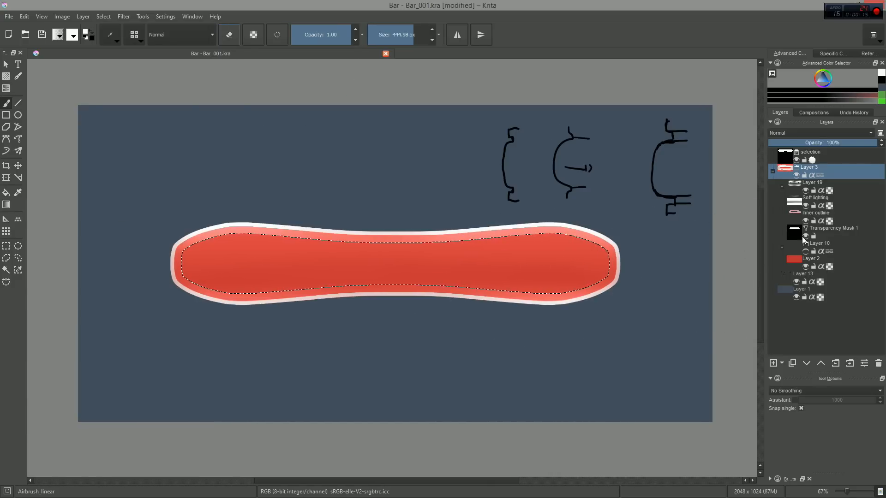
# Add a new paint layer at the top of the bar group and mask it to the shrunken selection with a transparency mask
pyautogui.press('Insert')
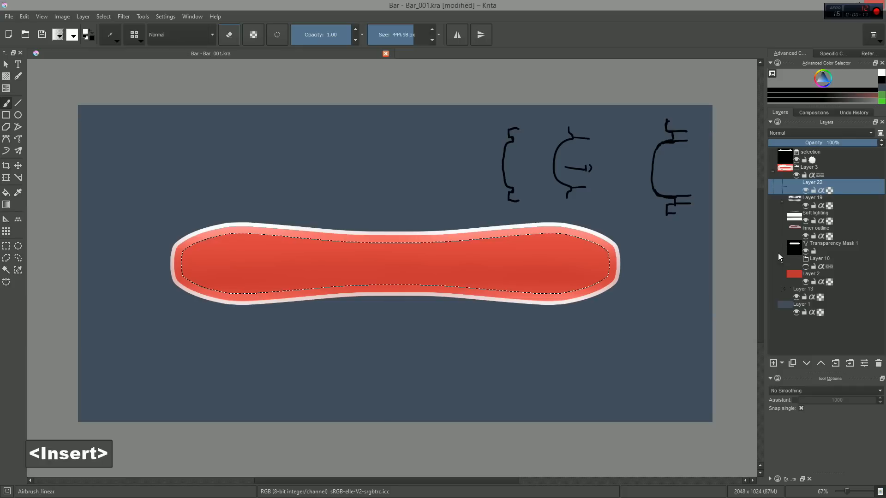
pyautogui.click(782, 363)
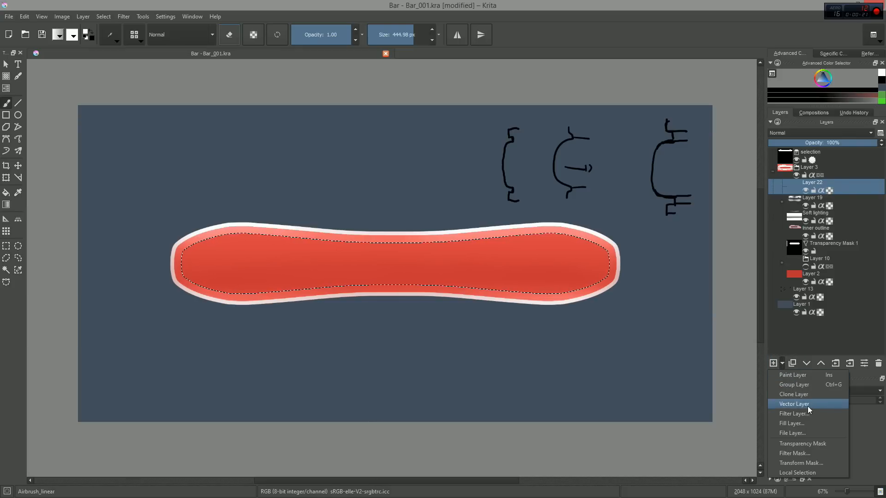
pyautogui.click(812, 445)
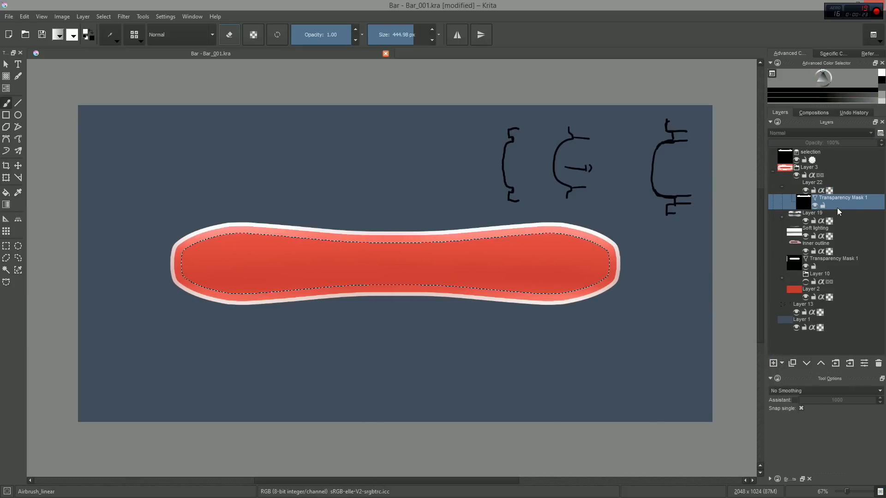
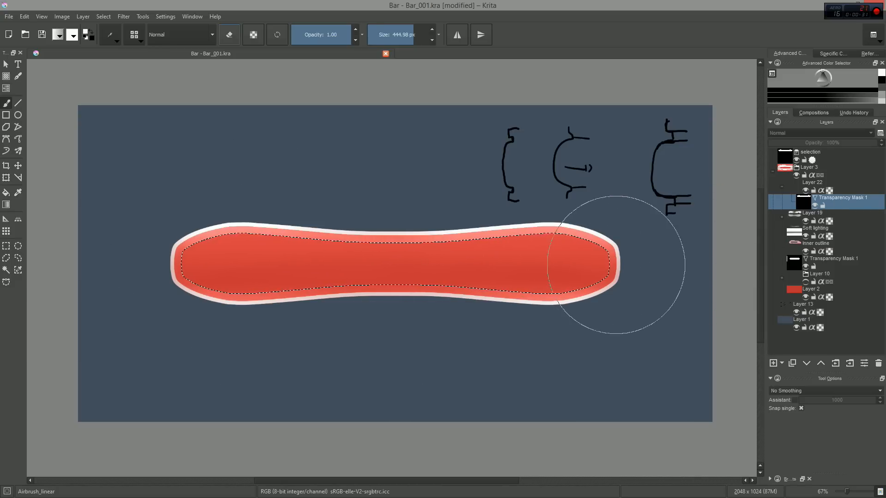
pyautogui.hotkey('ctrl', 'shift', 'i')
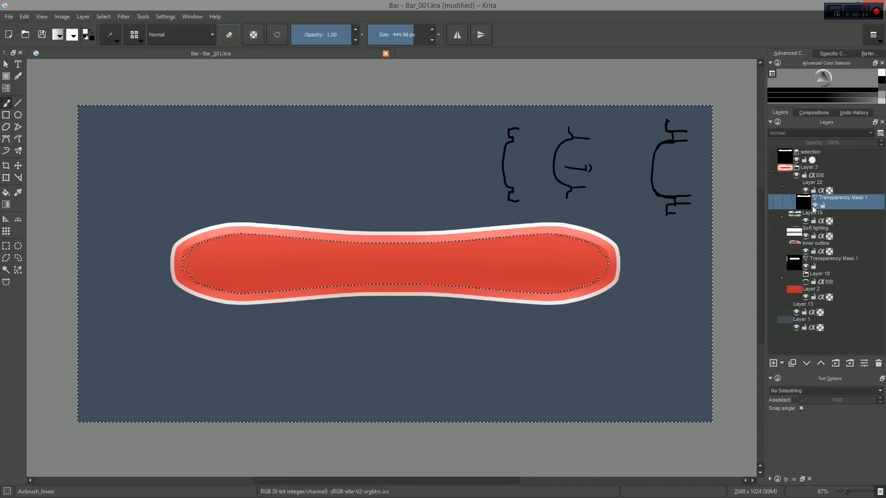
pyautogui.click(781, 186)
pyautogui.click(844, 191)
pyautogui.press('Insert')
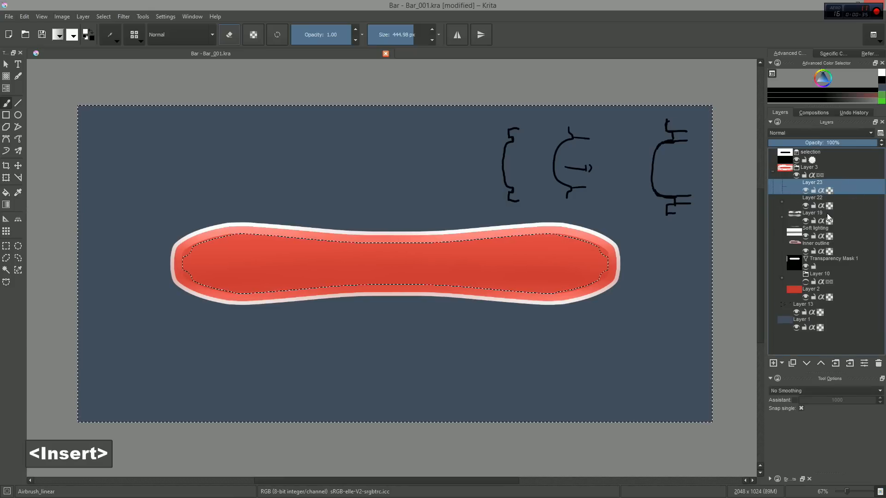
pyautogui.hotkey('ctrl', 'z')
pyautogui.click(781, 202)
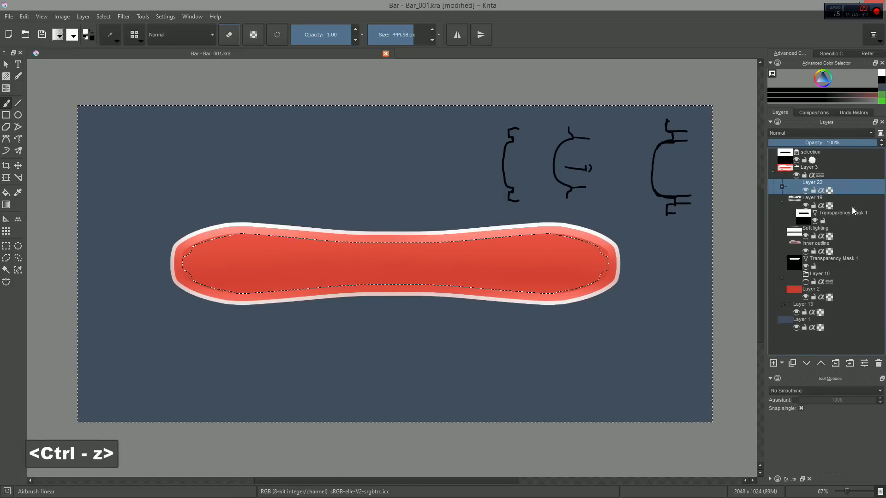
pyautogui.click(851, 206)
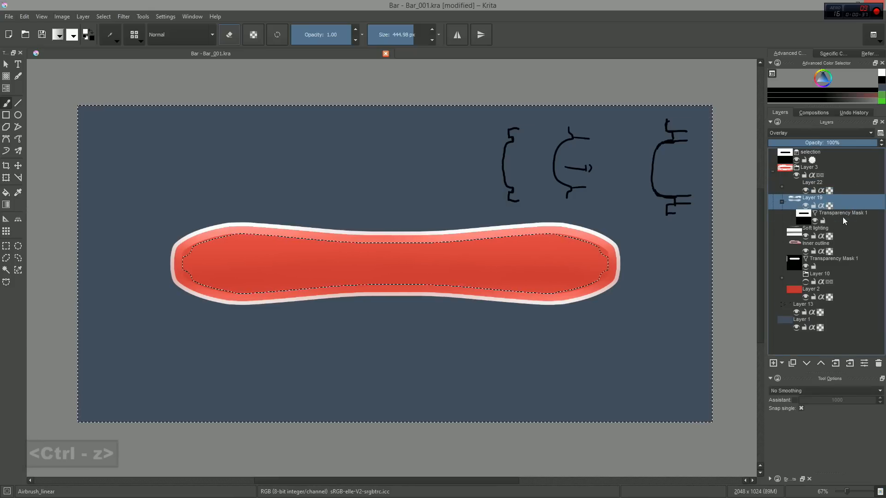
pyautogui.click(849, 187)
pyautogui.click(780, 186)
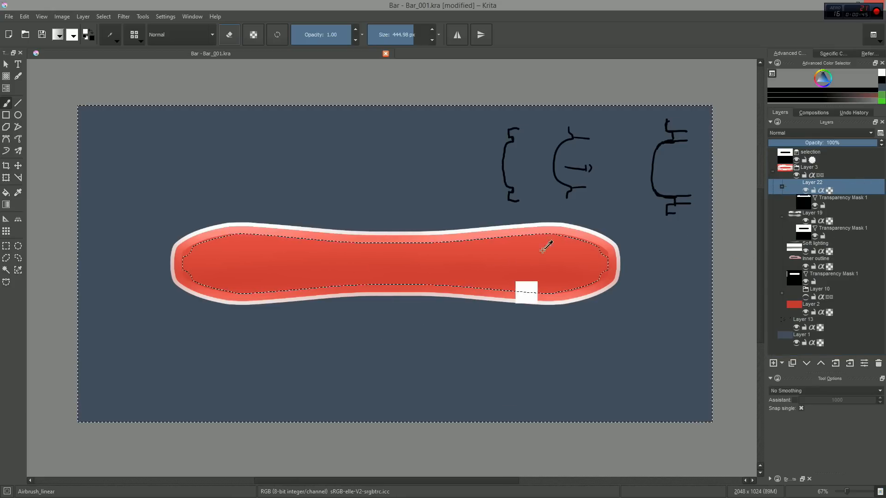
# Clear the selection, undo a white test stroke across the bar, and reduce the airbrush size to 403.79 px
pyautogui.hotkey('ctrl', 'd')
pyautogui.moveTo(304, 281)
pyautogui.mouseDown()
pyautogui.moveTo(221, 276)
pyautogui.moveTo(585, 174)
pyautogui.moveTo(237, 286)
pyautogui.moveTo(553, 268)
pyautogui.mouseUp()
pyautogui.hotkey('ctrl', 'z')
pyautogui.keyDown('shift'); pyautogui.moveTo(318, 265); pyautogui.dragTo(301, 265); pyautogui.keyUp('shift')
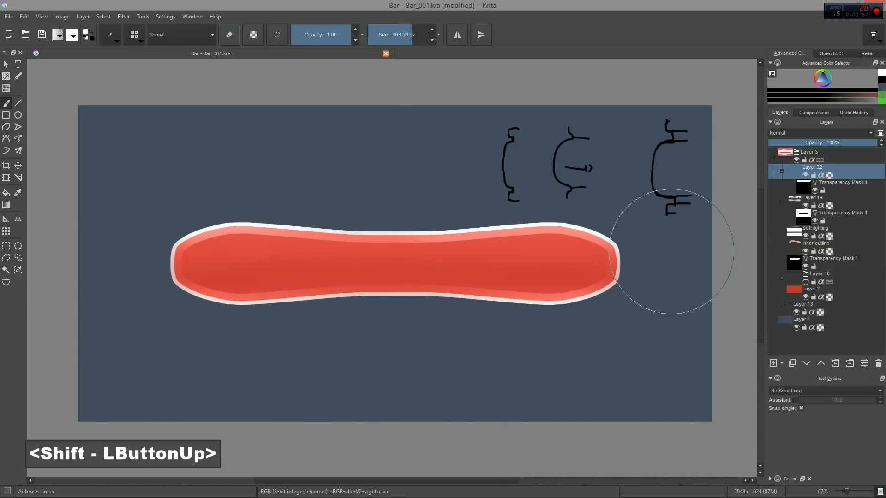
# Place the new masked layer (Layer 22) inside a new layer group within the bar group
pyautogui.click(834, 190)
pyautogui.hotkey('ctrl', 'g')
pyautogui.moveTo(836, 203); pyautogui.dragTo(841, 179)
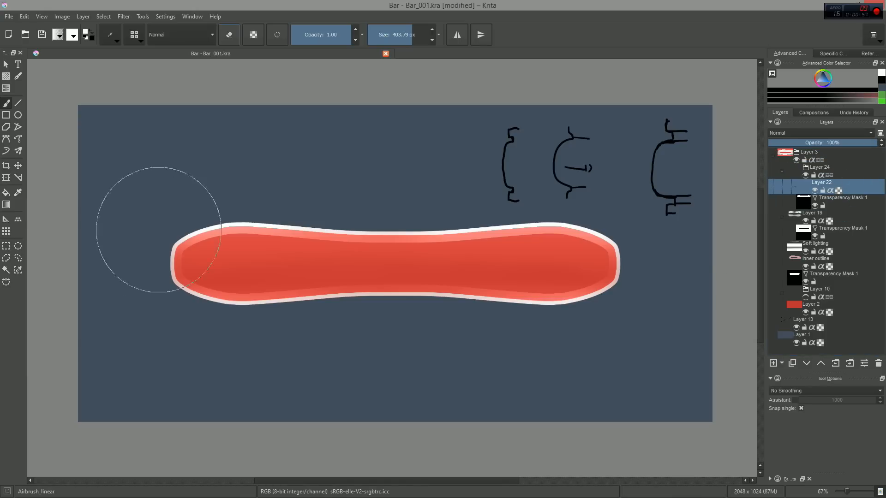
# Undo the white test stroke, enlarge the airbrush to 701.63 px, and paint a soft white highlight along the bar's upper half
pyautogui.moveTo(158, 224)
pyautogui.mouseDown()
pyautogui.moveTo(633, 224)
pyautogui.moveTo(200, 213)
pyautogui.moveTo(713, 231)
pyautogui.mouseUp()
pyautogui.hotkey('ctrl', 'z')
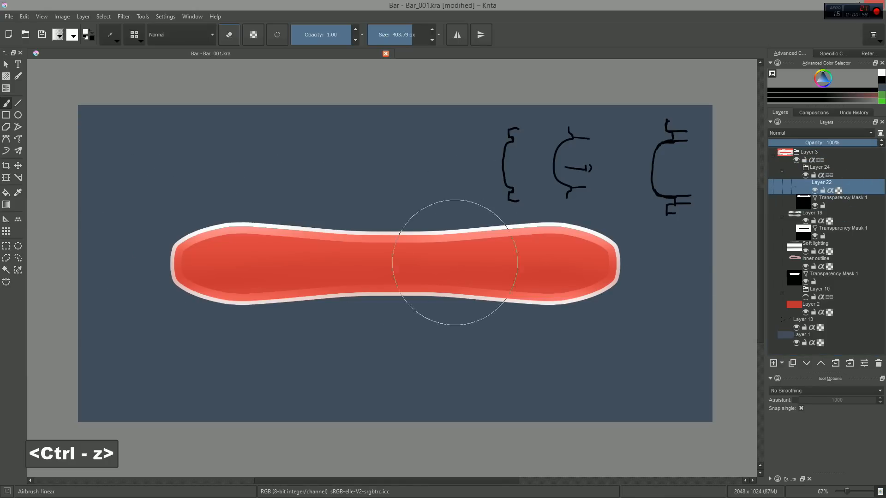
pyautogui.moveTo(187, 233)
pyautogui.mouseDown()
pyautogui.moveTo(174, 234)
pyautogui.moveTo(205, 216)
pyautogui.mouseUp()
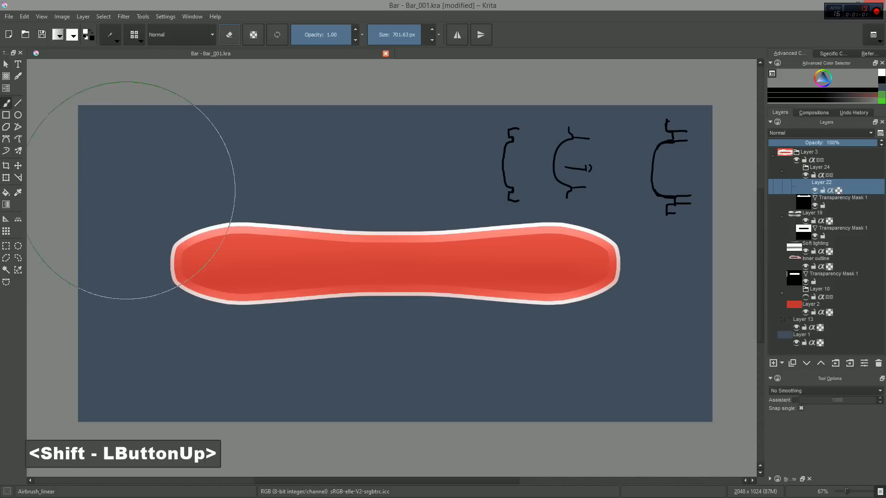
pyautogui.moveTo(154, 182)
pyautogui.mouseDown()
pyautogui.moveTo(314, 168)
pyautogui.moveTo(637, 168)
pyautogui.moveTo(568, 213)
pyautogui.mouseUp()
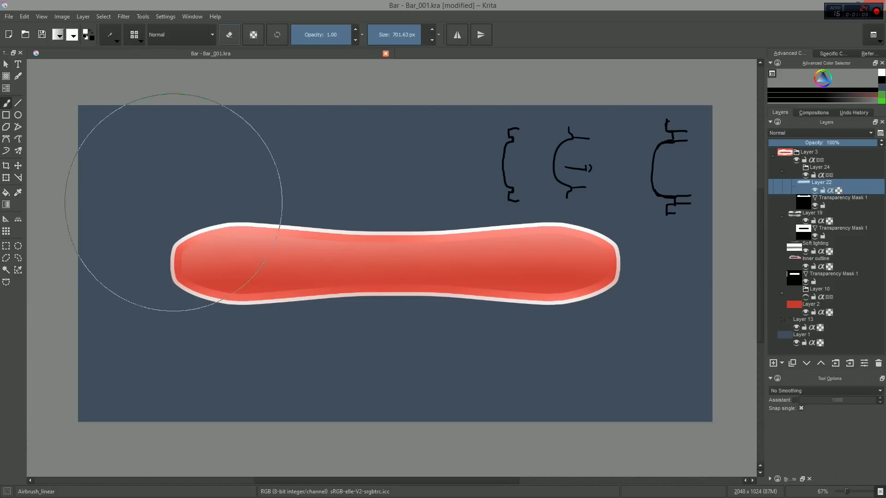
# Reduce the airbrush to 478.26 px and paint a soft white glow along the lower edge of the bar's inner area
pyautogui.moveTo(309, 349); pyautogui.dragTo(269, 351)
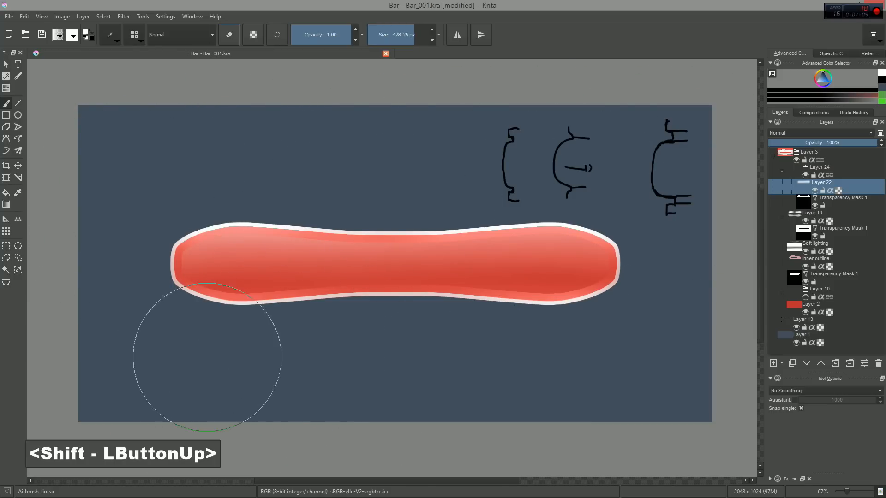
pyautogui.moveTo(217, 347); pyautogui.dragTo(382, 343)
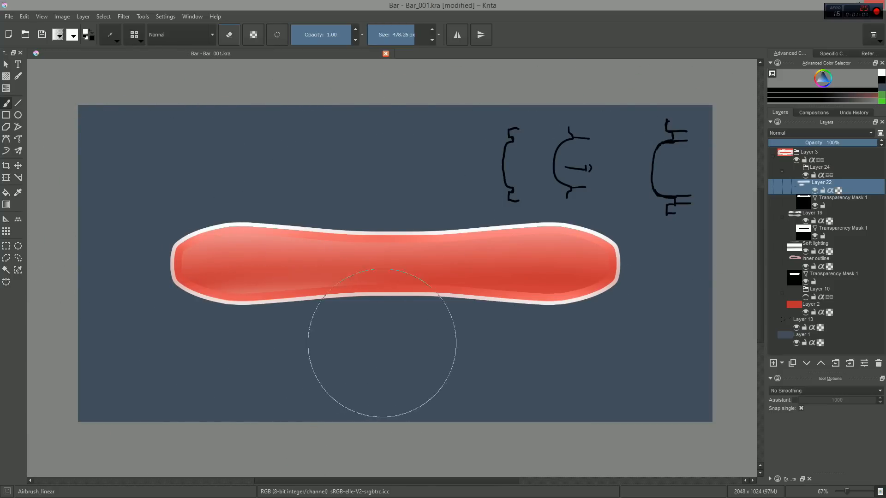
pyautogui.moveTo(292, 344); pyautogui.dragTo(510, 348)
pyautogui.moveTo(397, 341); pyautogui.dragTo(526, 348)
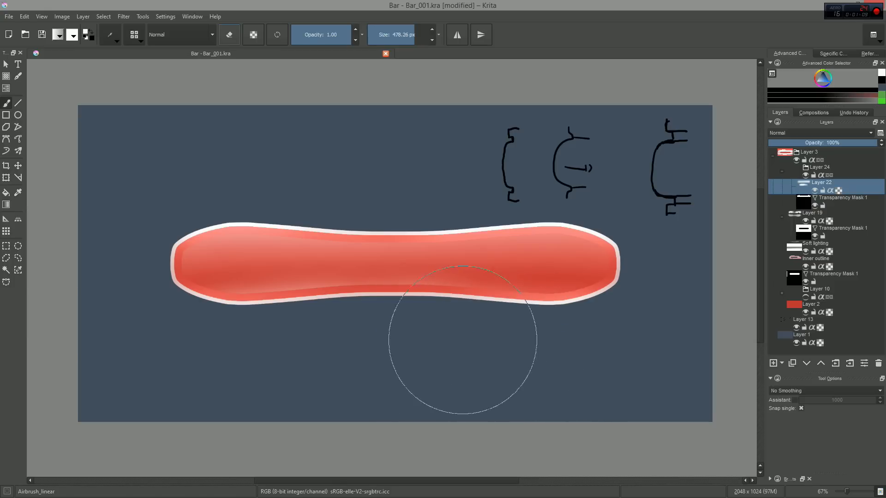
pyautogui.moveTo(463, 352)
pyautogui.mouseDown()
pyautogui.moveTo(628, 342)
pyautogui.moveTo(546, 352)
pyautogui.moveTo(580, 350)
pyautogui.moveTo(548, 359)
pyautogui.mouseUp()
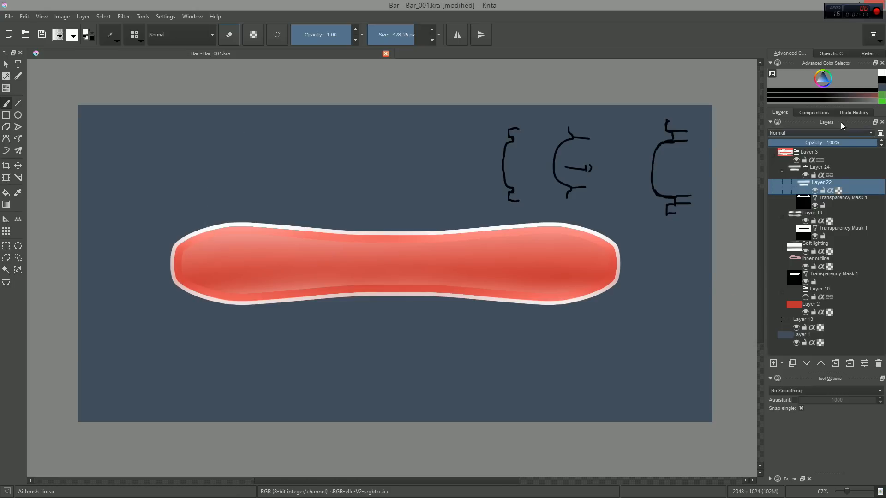
# Set Layer 22's blending mode to Overlay and its opacity to 45%
pyautogui.click(831, 132)
pyautogui.click(792, 214)
pyautogui.moveTo(854, 141); pyautogui.dragTo(821, 147)
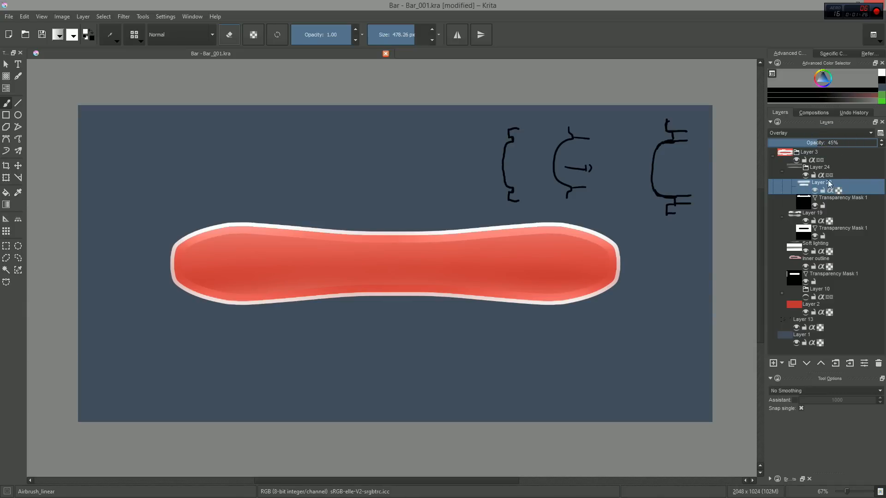
# Add a new layer above Layer 22 and switch to the Block_basic brush
pyautogui.press('Insert')
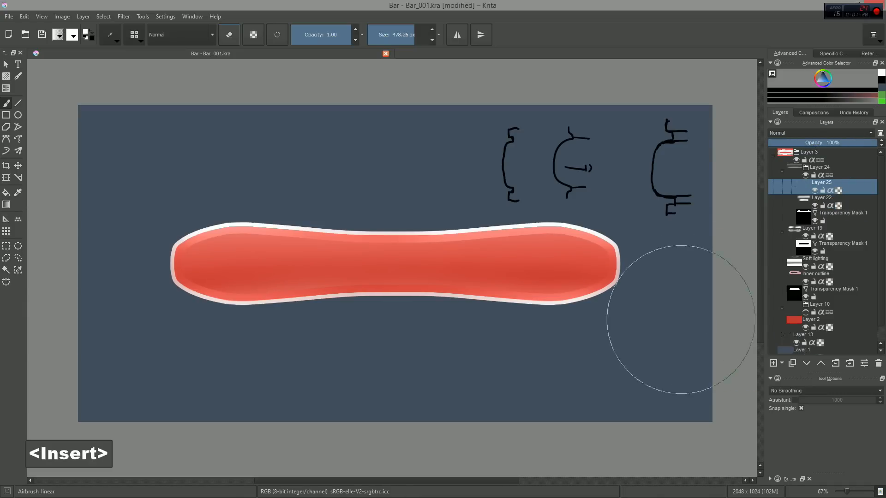
pyautogui.rightClick(279, 249)
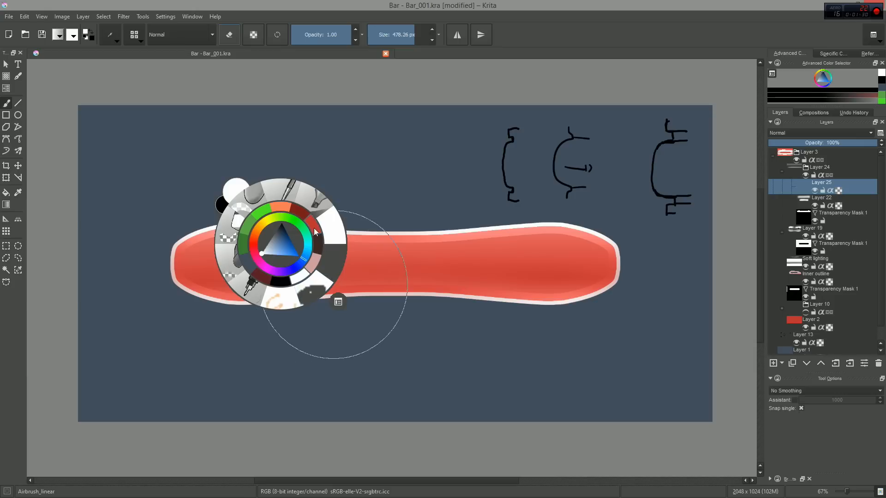
pyautogui.click(314, 199)
pyautogui.moveTo(183, 256); pyautogui.dragTo(257, 235)
pyautogui.moveTo(241, 268); pyautogui.dragTo(263, 250)
pyautogui.hotkey('ctrl', 'z')
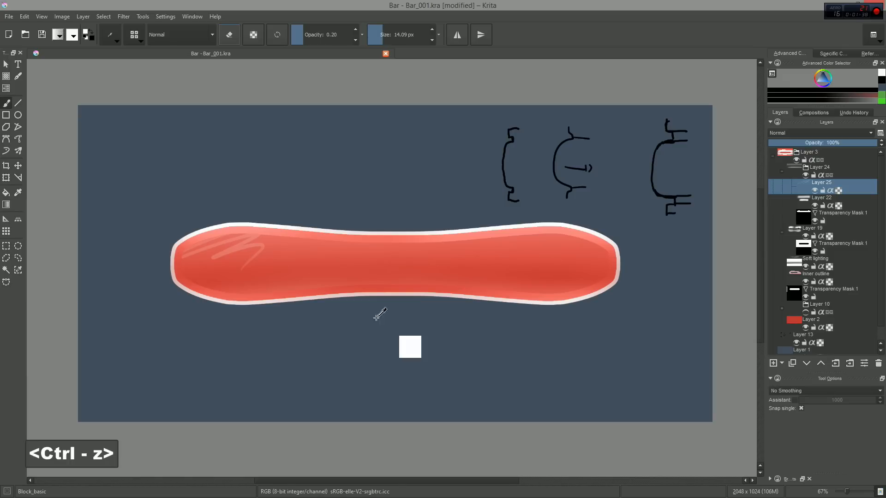
pyautogui.hotkey('ctrl', 'z')
# Set the Block_basic brush's opacity to 1.00 for painting on the bar's upper-left corner
pyautogui.hotkey('ctrl', 'space')
pyautogui.moveTo(217, 269); pyautogui.dragTo(258, 268)
pyautogui.moveTo(391, 257); pyautogui.dragTo(427, 244)
pyautogui.press('i')
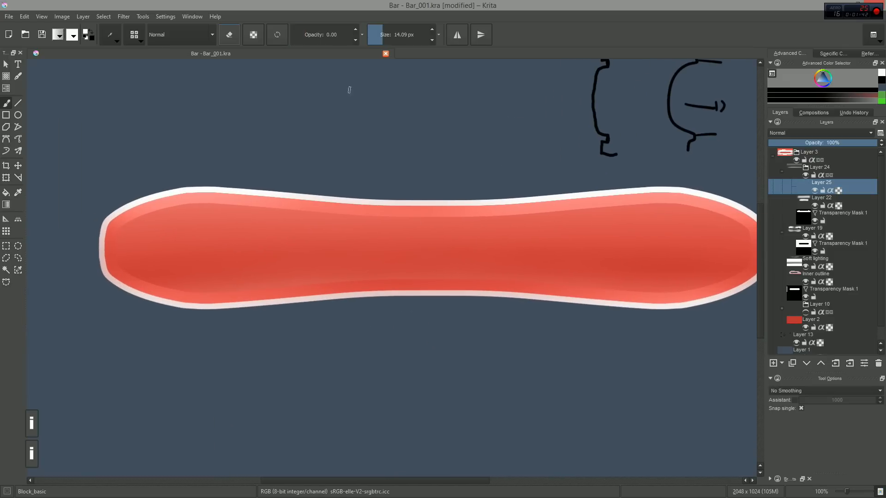
pyautogui.press('o')
pyautogui.press('o')
pyautogui.press('o')
pyautogui.press('o')
pyautogui.press('o')
pyautogui.press('o')
pyautogui.press('o')
pyautogui.press('o')
pyautogui.press('o')
pyautogui.press('o')
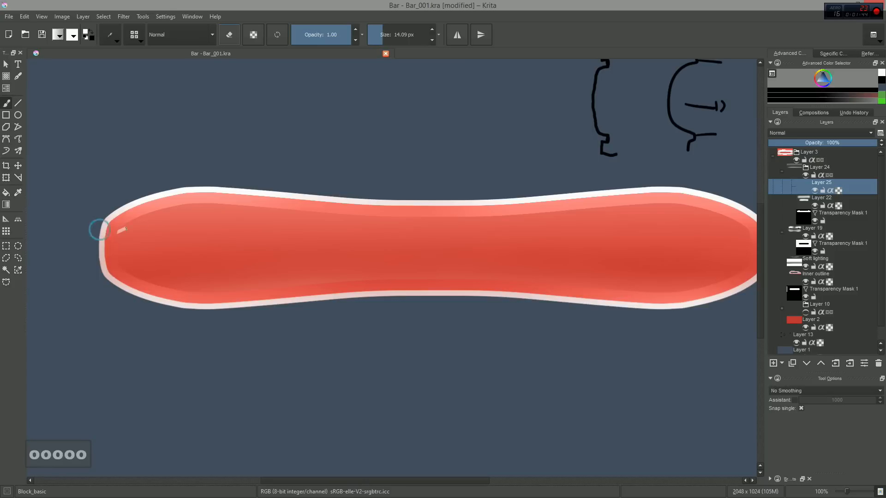
# Enlarge the brush to 37.22 px and paint a thin white highlight along the inner edge of the bar's upper-left corner
pyautogui.moveTo(127, 229); pyautogui.dragTo(207, 205)
pyautogui.hotkey('ctrl', 'z')
pyautogui.moveTo(121, 214); pyautogui.dragTo(132, 214)
pyautogui.moveTo(93, 253); pyautogui.dragTo(155, 204)
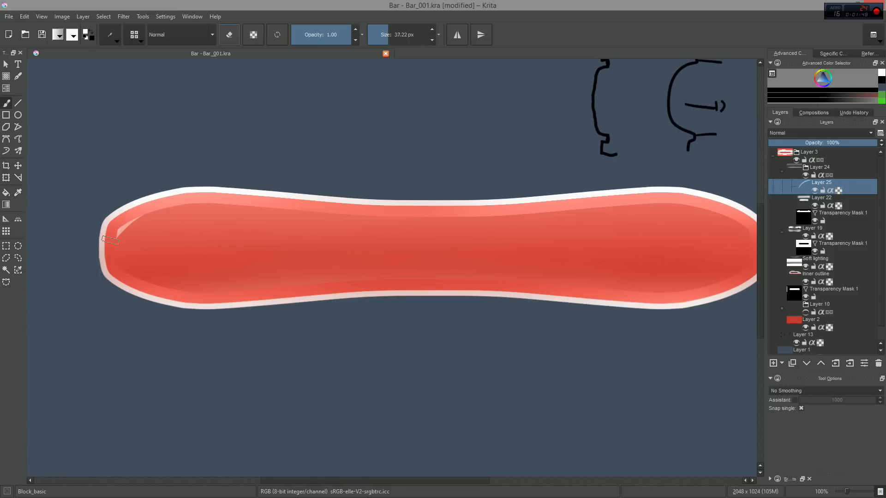
pyautogui.moveTo(110, 229); pyautogui.dragTo(173, 202)
pyautogui.hotkey('ctrl', 'z')
pyautogui.moveTo(93, 237); pyautogui.dragTo(201, 200)
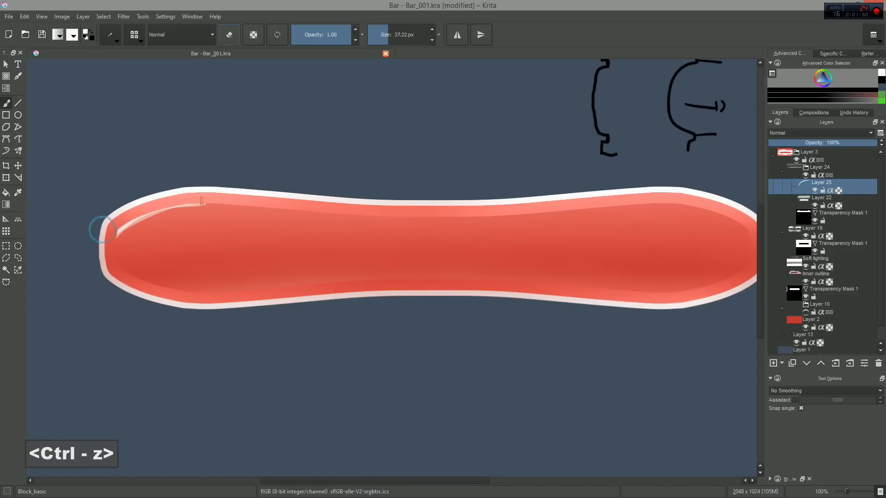
# Turn on Weighted Smoothing and strengthen the white highlight around the bar's upper-left inner edge
pyautogui.click(793, 391)
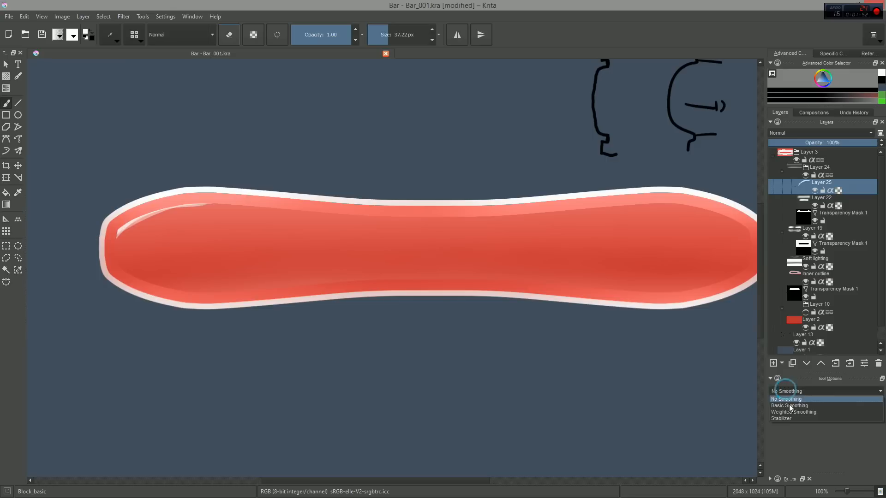
pyautogui.click(792, 412)
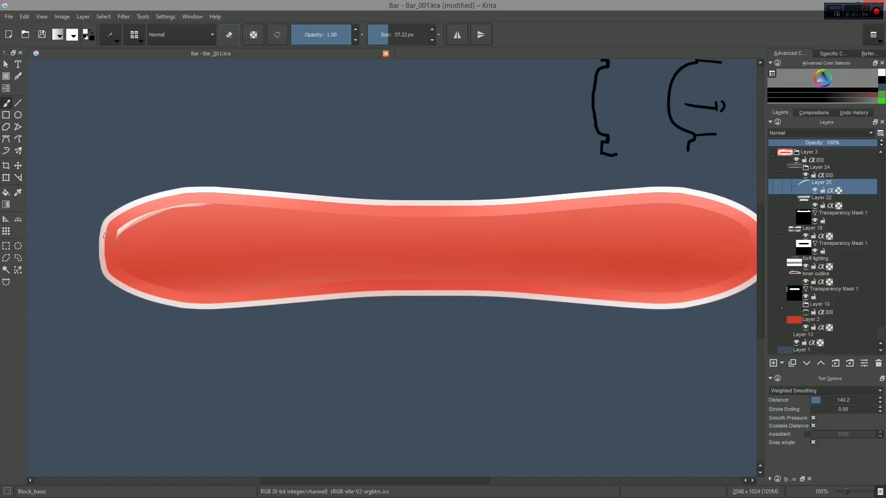
pyautogui.moveTo(101, 236); pyautogui.dragTo(175, 202)
pyautogui.moveTo(145, 209); pyautogui.dragTo(245, 205)
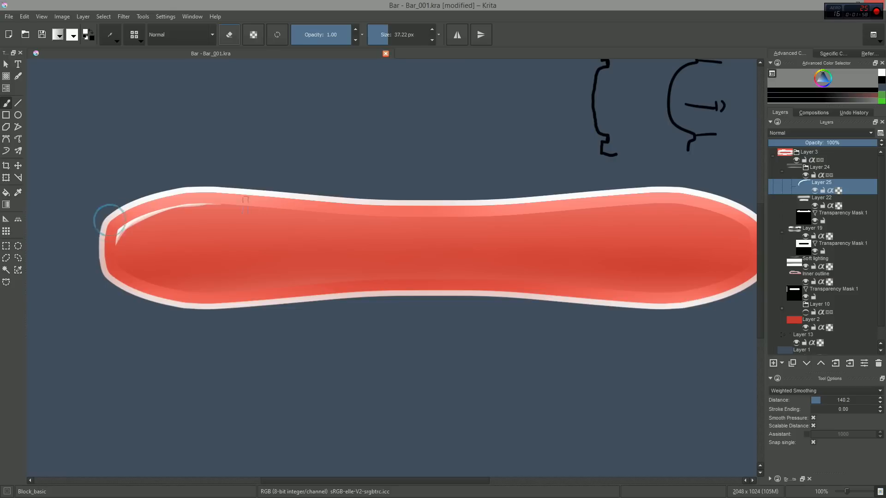
pyautogui.moveTo(102, 219); pyautogui.dragTo(254, 197)
pyautogui.moveTo(132, 205); pyautogui.dragTo(287, 194)
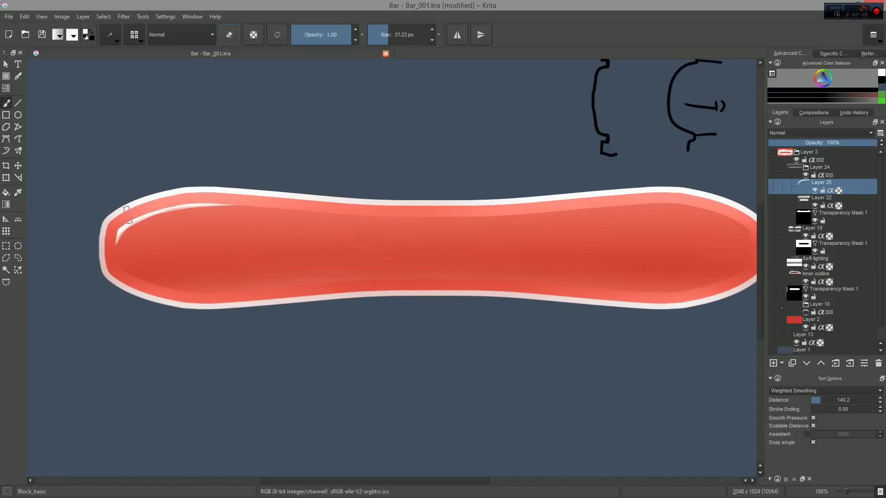
# Extend the thin white highlight along the upper inner edge toward the bar's middle and down its left end
pyautogui.moveTo(128, 215); pyautogui.dragTo(259, 204)
pyautogui.hotkey('ctrl', 'z')
pyautogui.moveTo(104, 222); pyautogui.dragTo(285, 194)
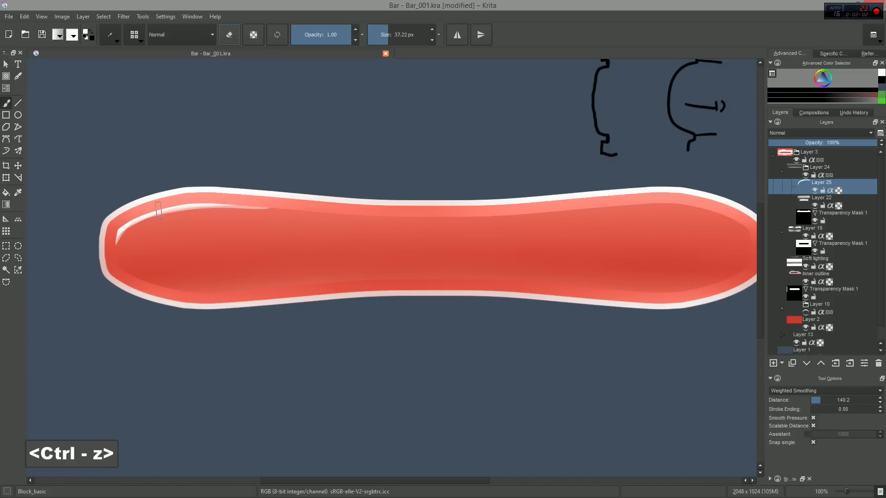
pyautogui.moveTo(148, 203)
pyautogui.mouseDown()
pyautogui.moveTo(186, 206)
pyautogui.moveTo(346, 198)
pyautogui.mouseUp()
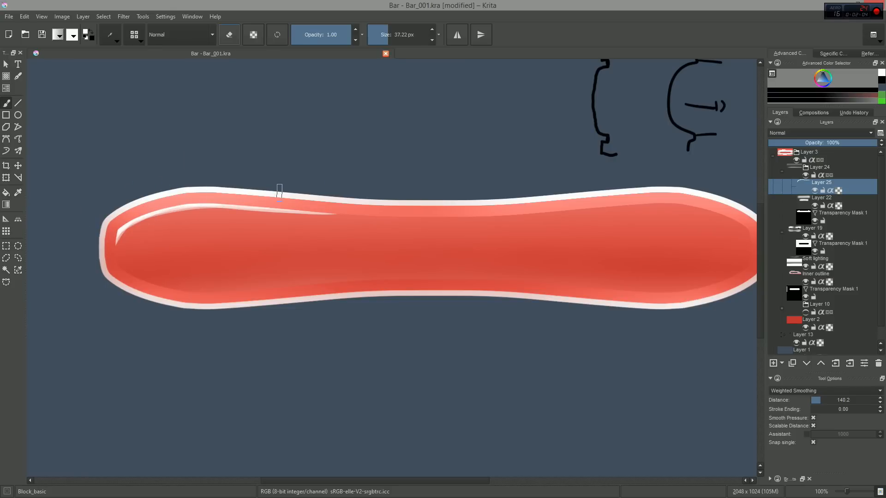
pyautogui.moveTo(203, 206); pyautogui.dragTo(333, 212)
pyautogui.hotkey('ctrl', 'z')
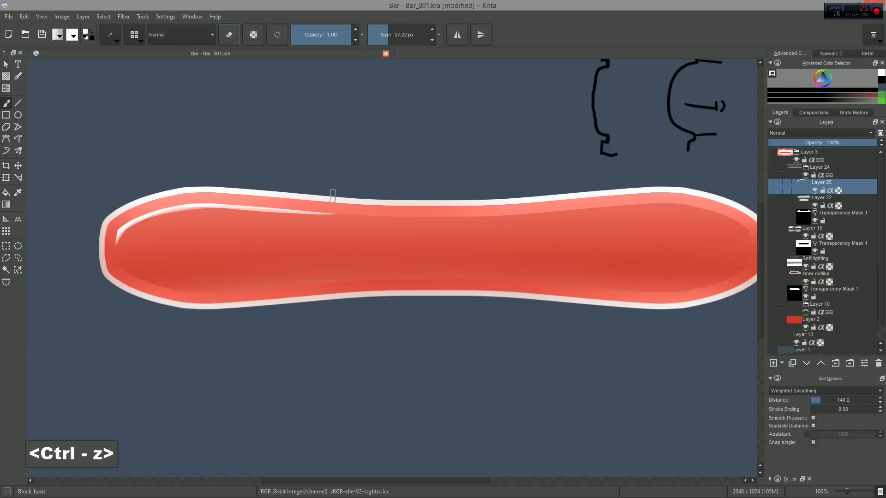
pyautogui.moveTo(287, 204); pyautogui.dragTo(388, 231)
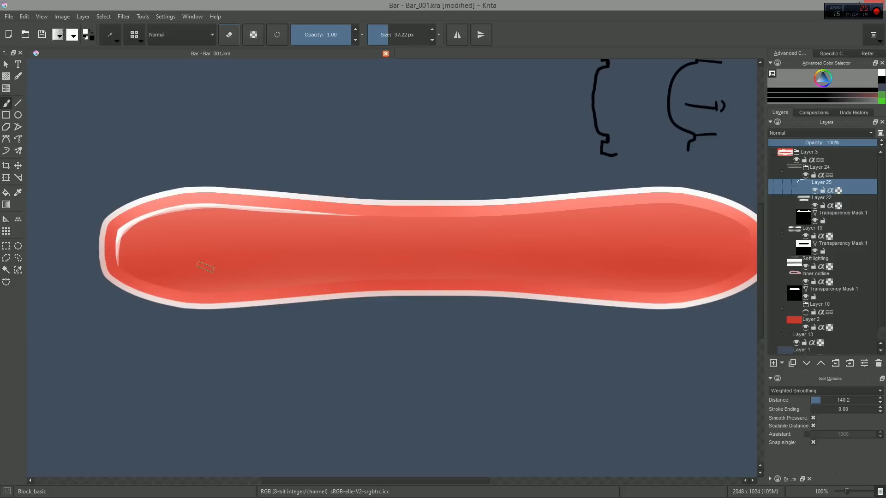
pyautogui.hotkey('ctrl', 'z')
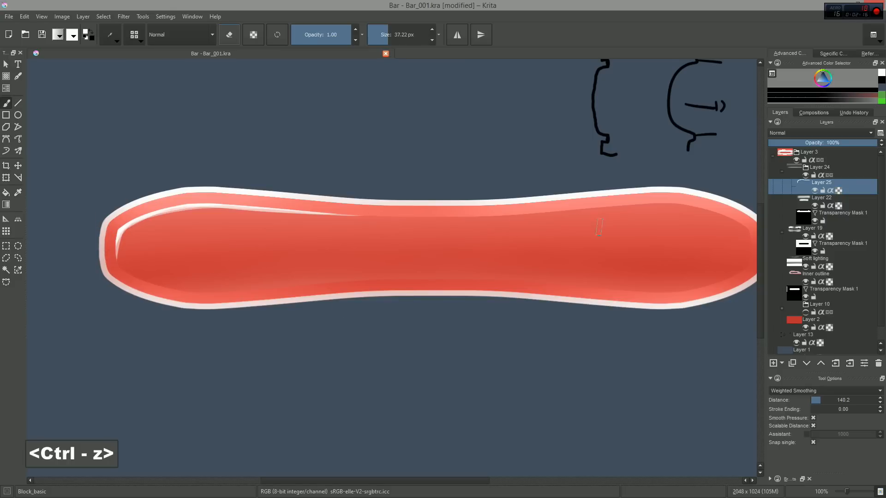
# Continue the thin white highlight along the upper inner edge across the bar's right half to its upper-right corner
pyautogui.moveTo(508, 215); pyautogui.dragTo(692, 206)
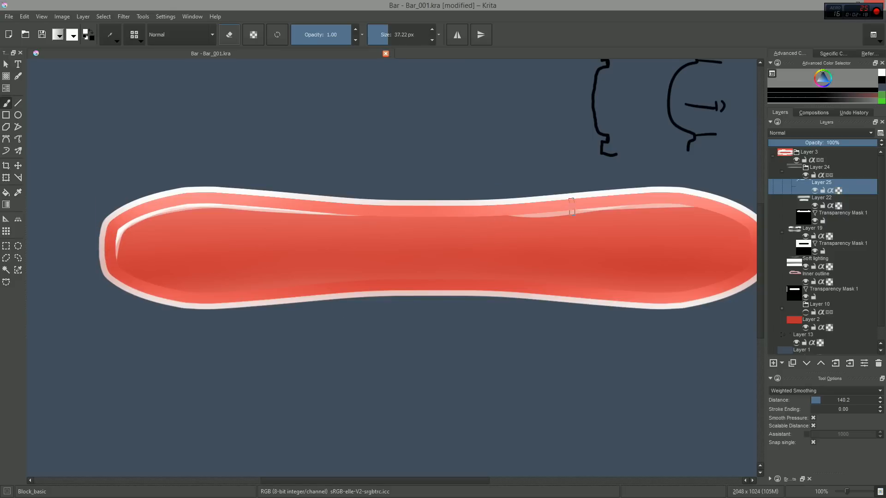
pyautogui.hotkey('ctrl', 'z')
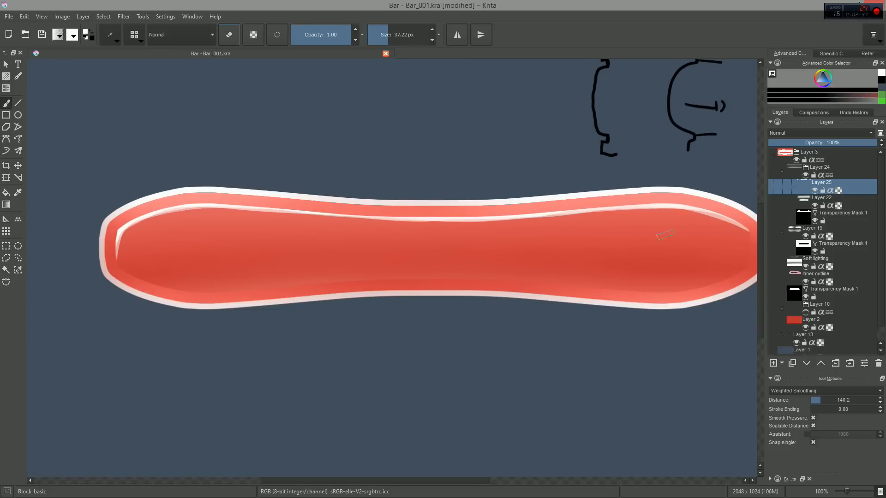
pyautogui.press('space')
pyautogui.moveTo(665, 193)
pyautogui.mouseDown()
pyautogui.moveTo(582, 175)
pyautogui.moveTo(623, 206)
pyautogui.mouseUp()
pyautogui.hotkey('ctrl', 'z')
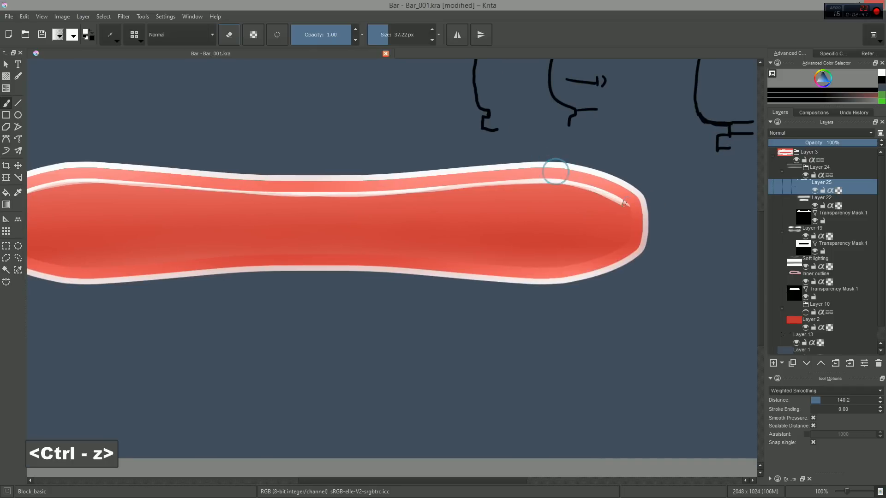
# Set the opacity of the highlight layer (Layer 25) to 51%
pyautogui.hotkey('ctrl', 'space')
pyautogui.moveTo(582, 177)
pyautogui.mouseDown()
pyautogui.moveTo(506, 259)
pyautogui.moveTo(506, 242)
pyautogui.mouseUp()
pyautogui.moveTo(835, 143); pyautogui.dragTo(823, 143)
# Paint thin white highlights along the left and right parts of the bar's lower inner edge with a 41.72 px brush
pyautogui.press('e')
pyautogui.moveTo(171, 227); pyautogui.dragTo(163, 253)
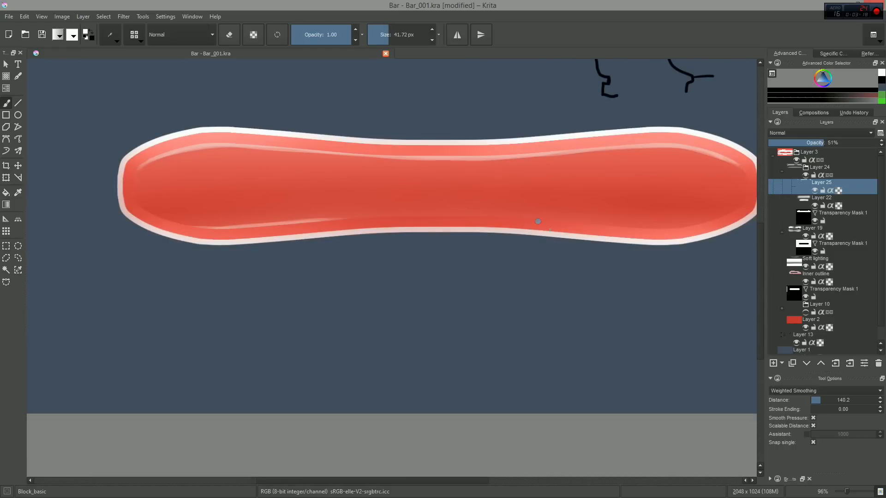
pyautogui.moveTo(565, 222); pyautogui.dragTo(661, 225)
pyautogui.hotkey('ctrl', 'z')
pyautogui.moveTo(528, 229); pyautogui.dragTo(717, 222)
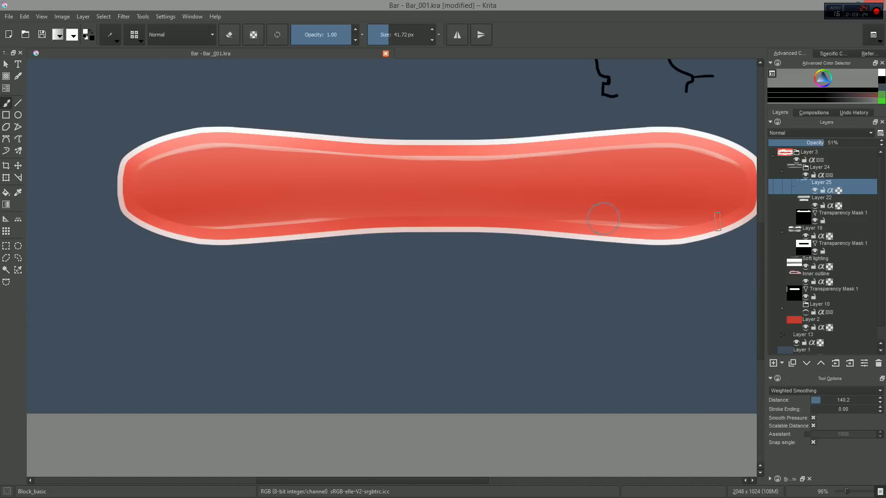
pyautogui.hotkey('ctrl', 'z')
pyautogui.moveTo(505, 233)
pyautogui.mouseDown()
pyautogui.moveTo(478, 257)
pyautogui.moveTo(366, 259)
pyautogui.moveTo(179, 218)
pyautogui.mouseUp()
pyautogui.hotkey('ctrl', 'z')
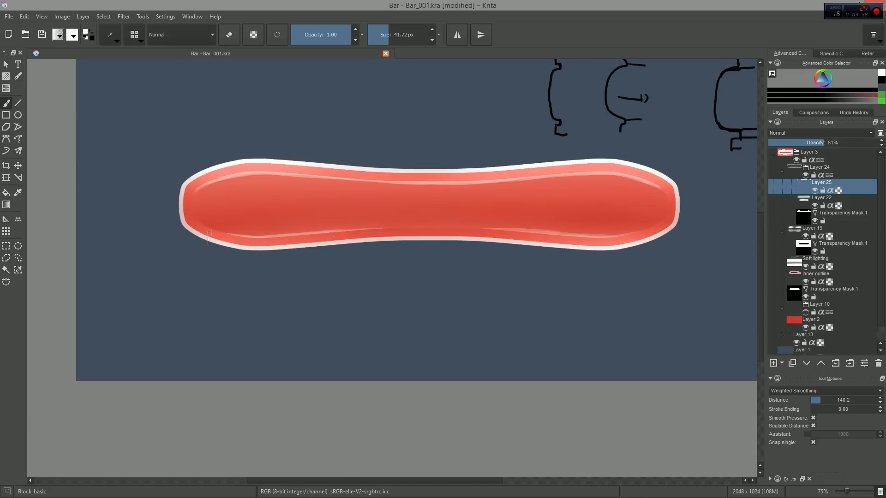
# Add a transparency mask to the highlight layer (Layer 25)
pyautogui.click(781, 171)
pyautogui.click(781, 171)
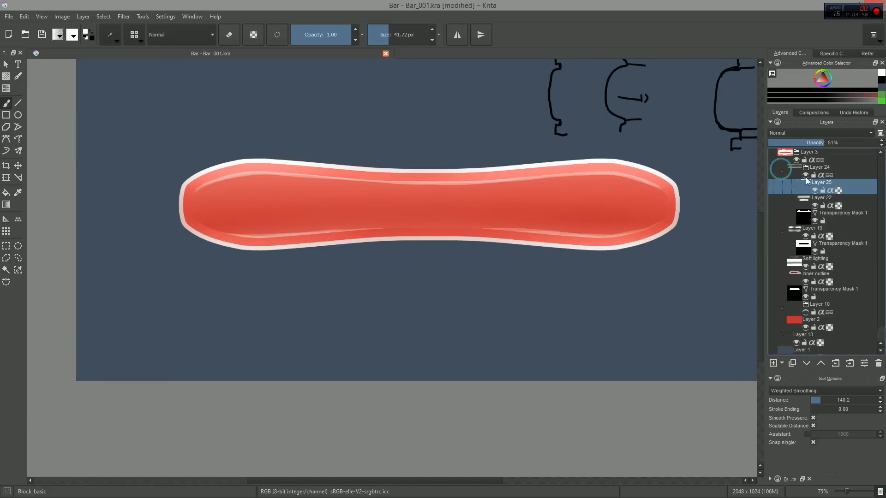
pyautogui.rightClick(845, 187)
pyautogui.click(814, 296)
# Switch to the Airbrush_linear brush and paint black on Layer 25's mask to fade parts of the thin highlights
pyautogui.rightClick(367, 209)
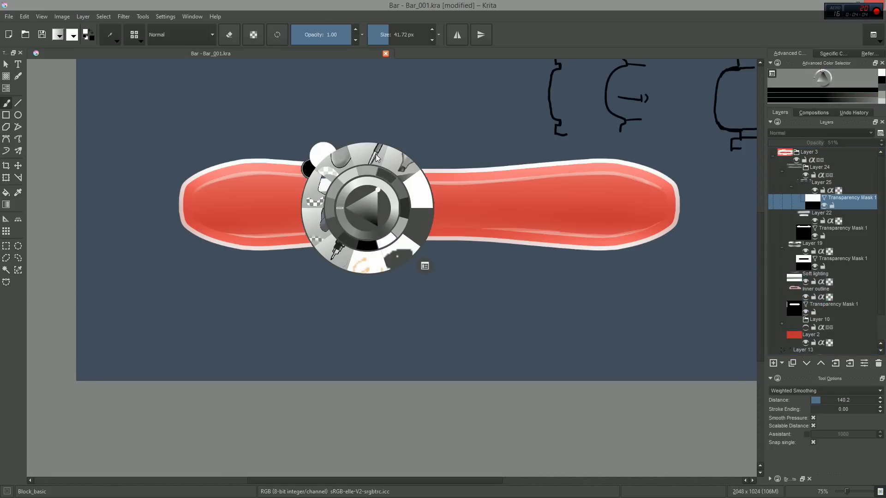
pyautogui.click(135, 35)
pyautogui.click(160, 73)
pyautogui.click(381, 99)
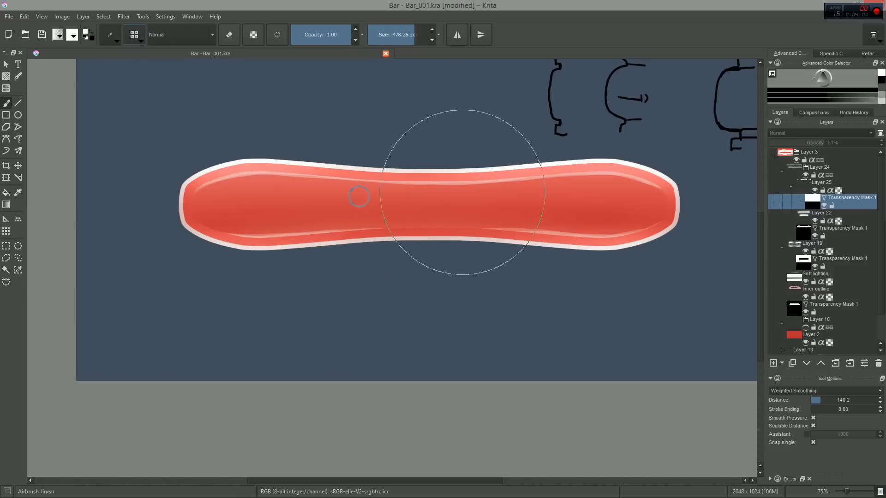
pyautogui.press('d')
pyautogui.hotkey('ctrl', 'z')
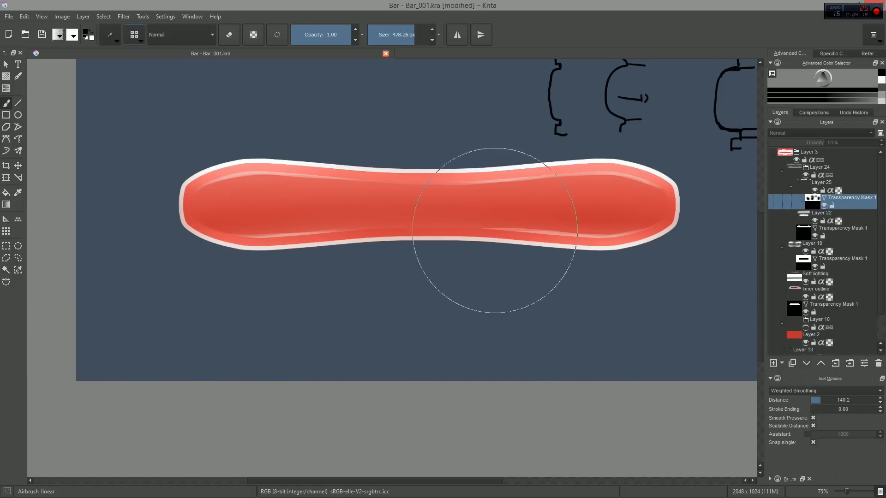
# Reduce Layer 25's opacity to 36%, then select and collapse the Layer 24 group
pyautogui.moveTo(498, 233)
pyautogui.mouseDown()
pyautogui.moveTo(435, 326)
pyautogui.moveTo(464, 292)
pyautogui.moveTo(459, 302)
pyautogui.mouseUp()
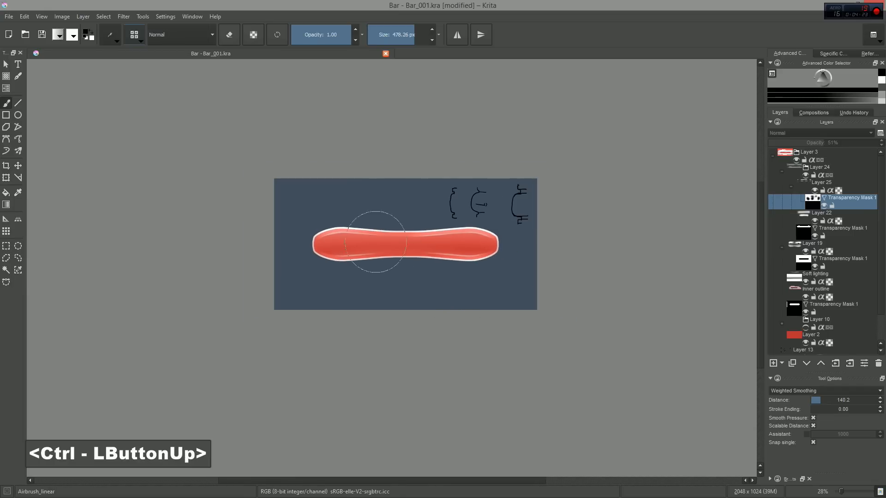
pyautogui.click(824, 184)
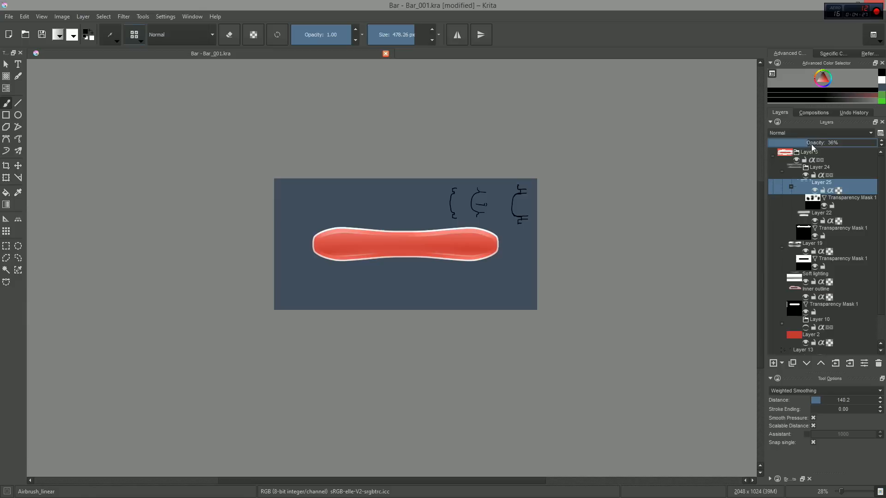
pyautogui.click(830, 168)
pyautogui.click(782, 172)
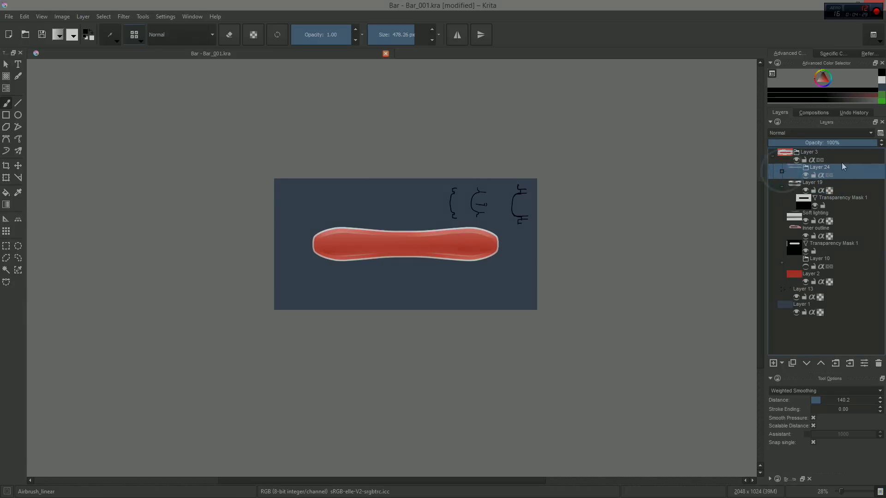